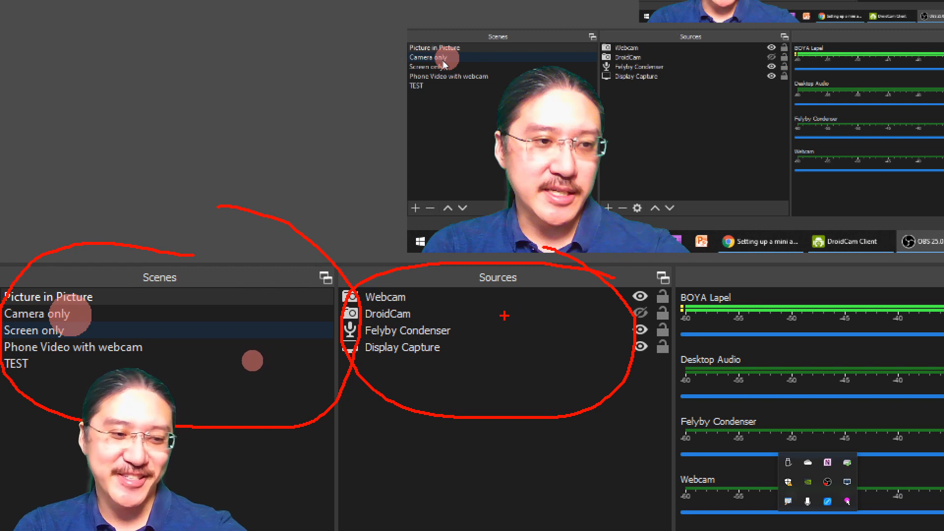
Examine the sources in the Picture in Picture scene and how the Screen only and phone video scenes are composed.
{"action": "key", "text": "Escape"}
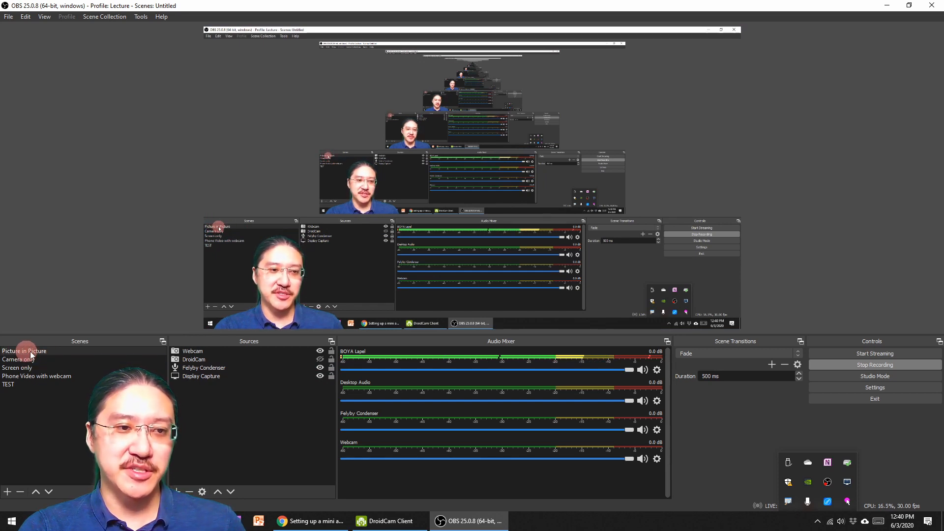
{"action": "left_click", "coordinate": [193, 352]}
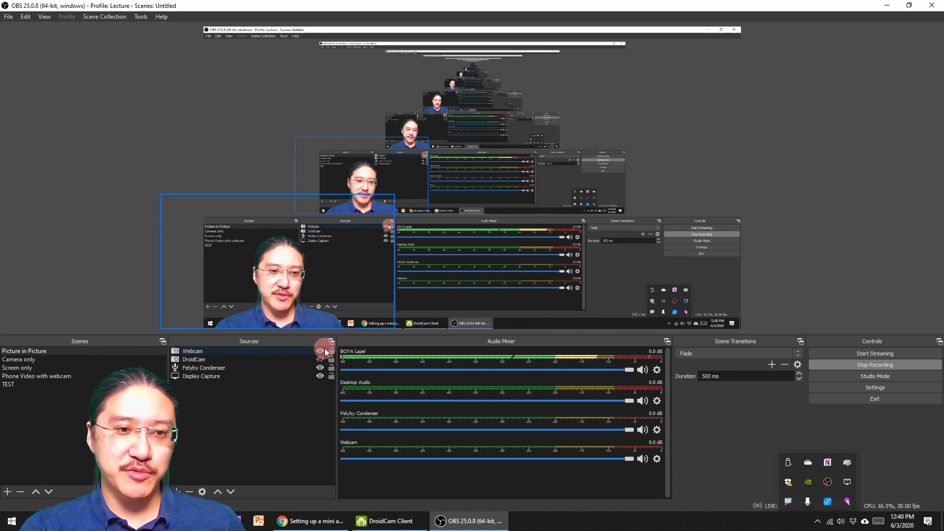
{"action": "left_click", "coordinate": [191, 377]}
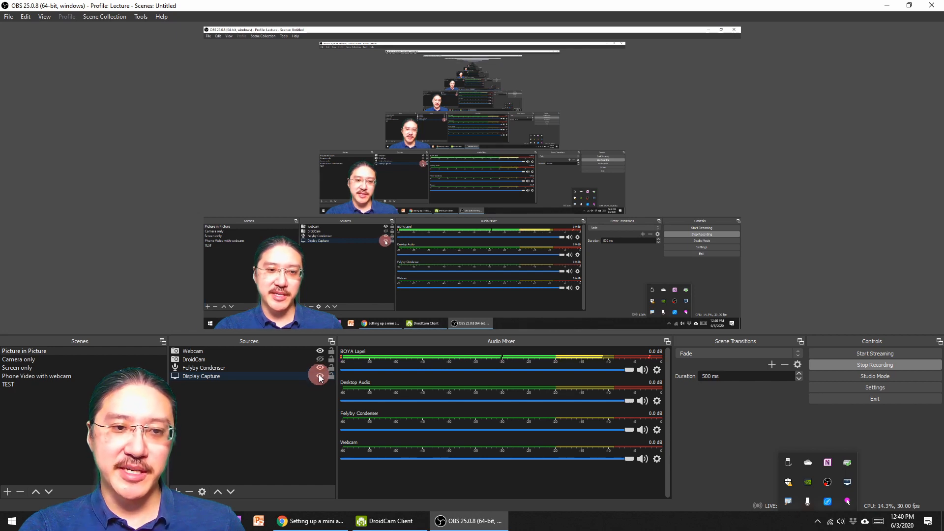
{"action": "left_click", "coordinate": [320, 376]}
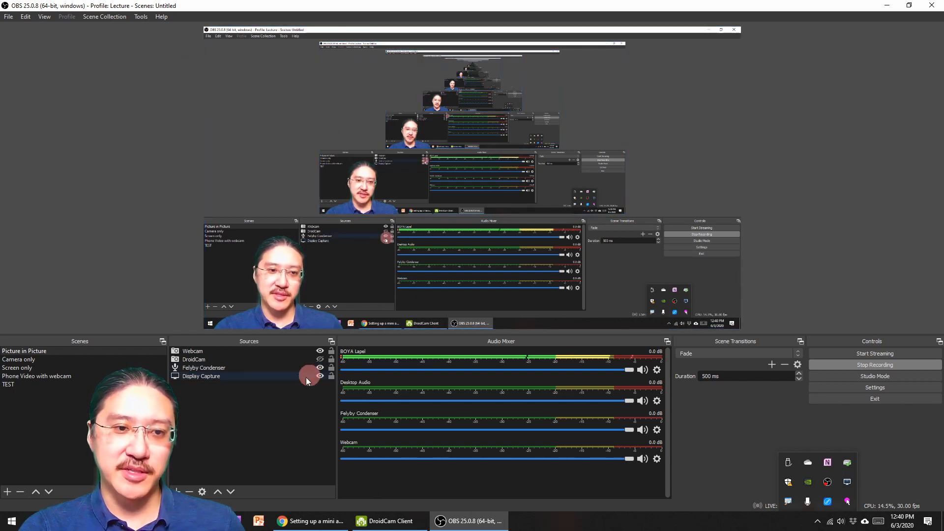
{"action": "left_click", "coordinate": [220, 351]}
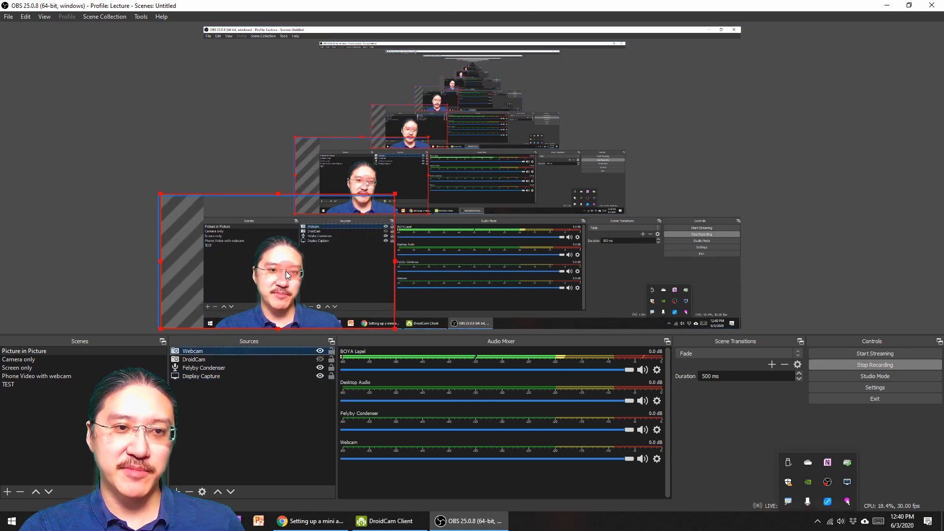
{"action": "mouse_move", "coordinate": [286, 271]}
{"action": "left_mouse_down"}
{"action": "mouse_move", "coordinate": [503, 158]}
{"action": "mouse_move", "coordinate": [636, 137]}
{"action": "mouse_move", "coordinate": [657, 105]}
{"action": "mouse_move", "coordinate": [686, 110]}
{"action": "mouse_move", "coordinate": [212, 108]}
{"action": "mouse_move", "coordinate": [254, 106]}
{"action": "mouse_move", "coordinate": [284, 204]}
{"action": "mouse_move", "coordinate": [463, 190]}
{"action": "mouse_move", "coordinate": [285, 268]}
{"action": "left_mouse_up"}
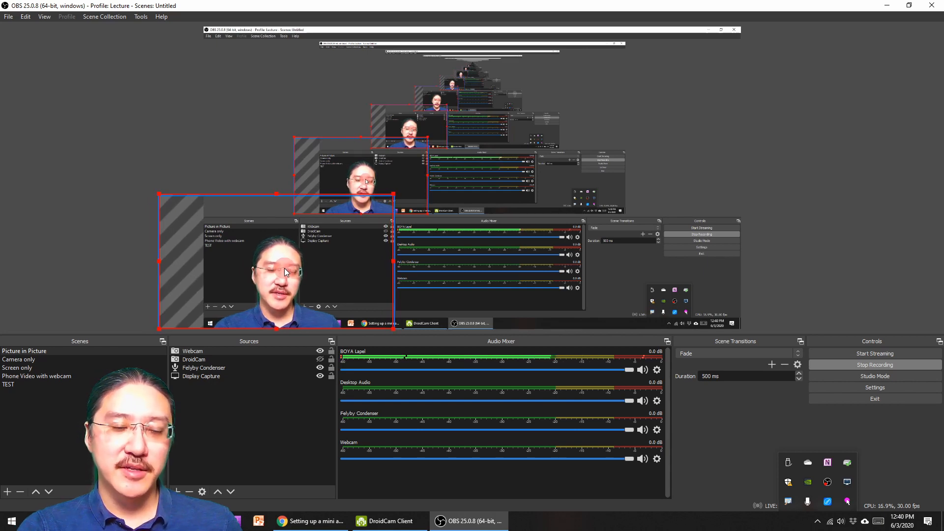
{"action": "left_click", "coordinate": [226, 359]}
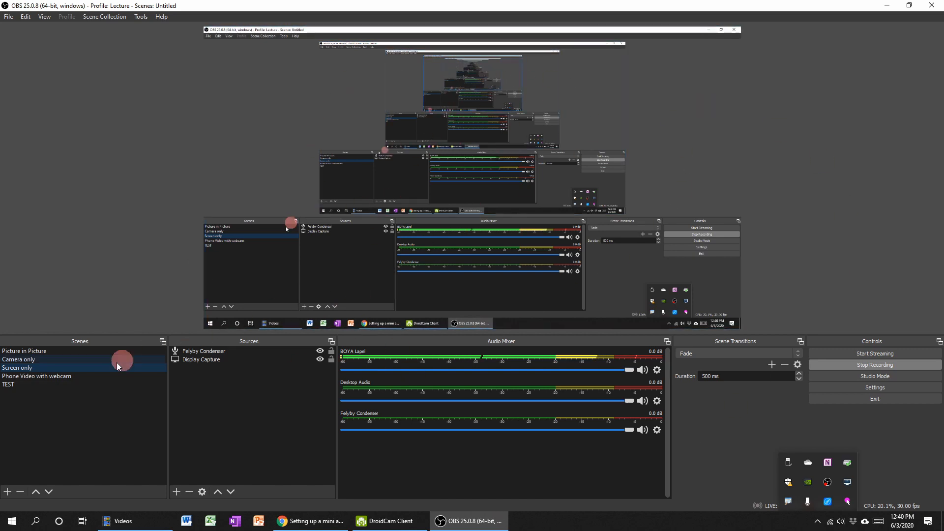
{"action": "left_click", "coordinate": [53, 377]}
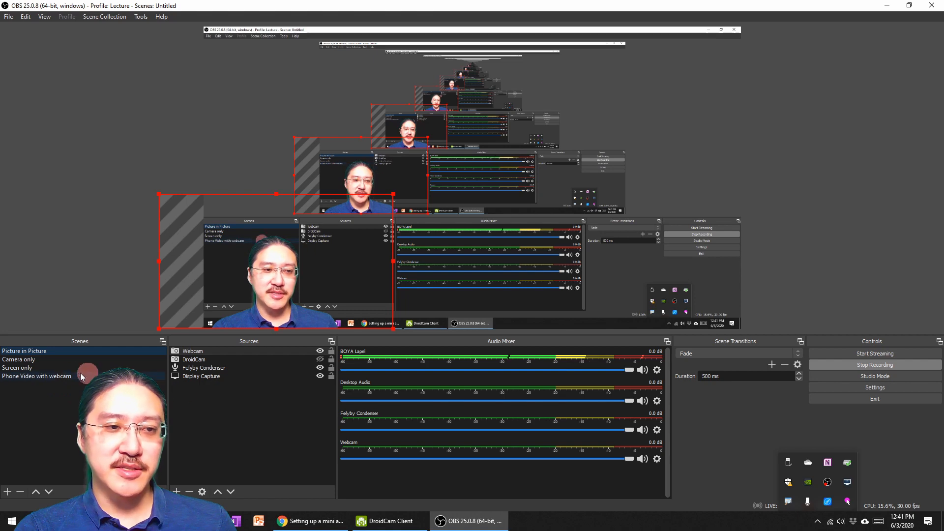
Add a new scene named TEST SCENE.
{"action": "left_click", "coordinate": [7, 492]}
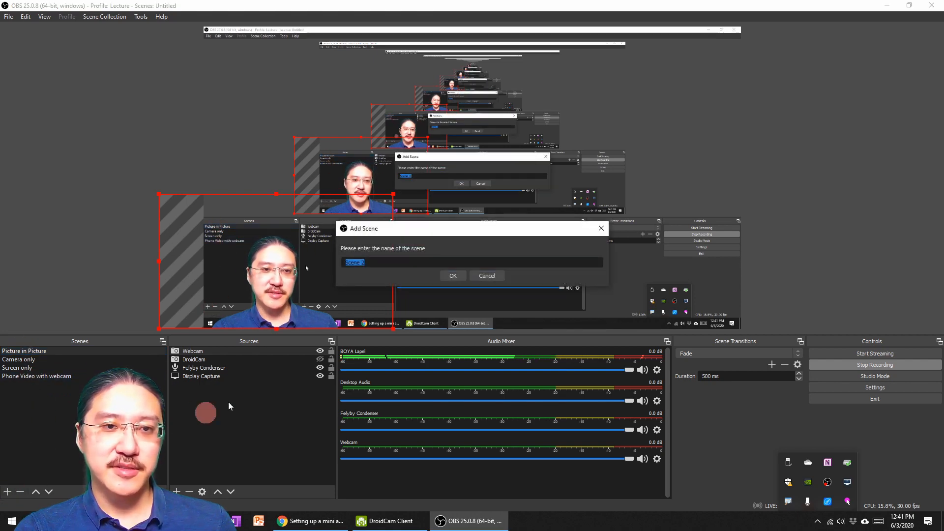
{"action": "type", "text": "TES"}
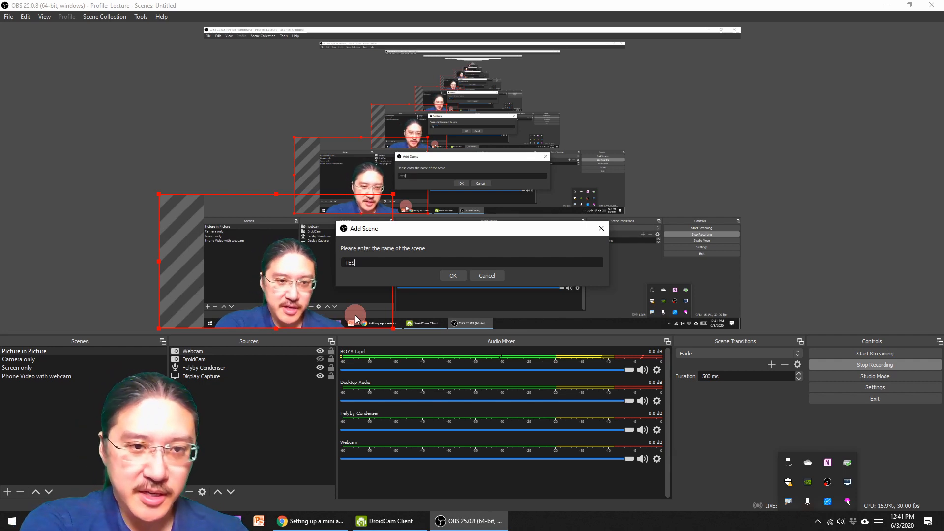
{"action": "type", "text": "T SCENE"}
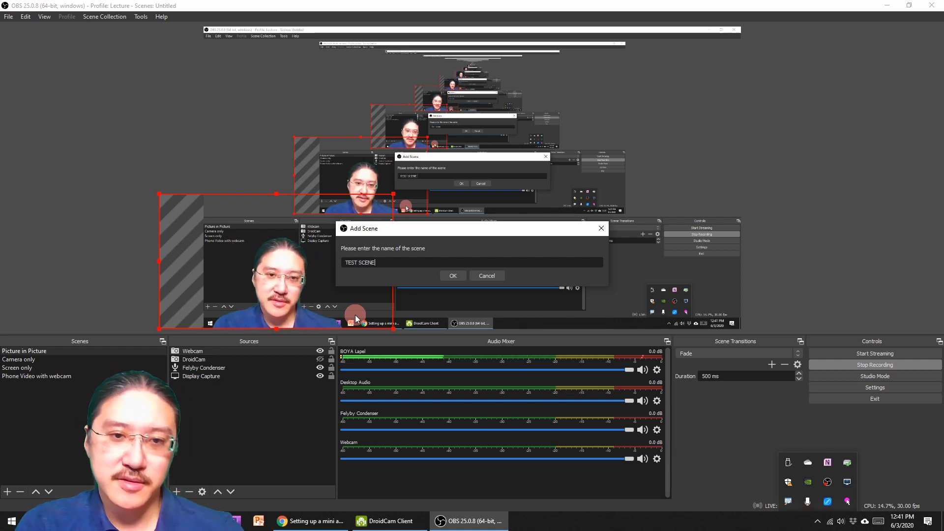
{"action": "left_click", "coordinate": [453, 275]}
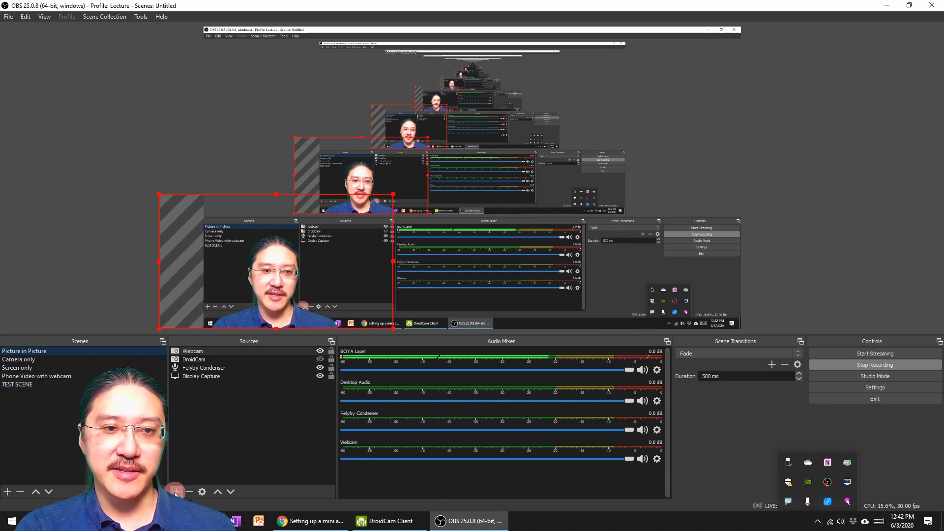
Add a Display Capture source to TEST SCENE.
{"action": "right_click", "coordinate": [233, 418]}
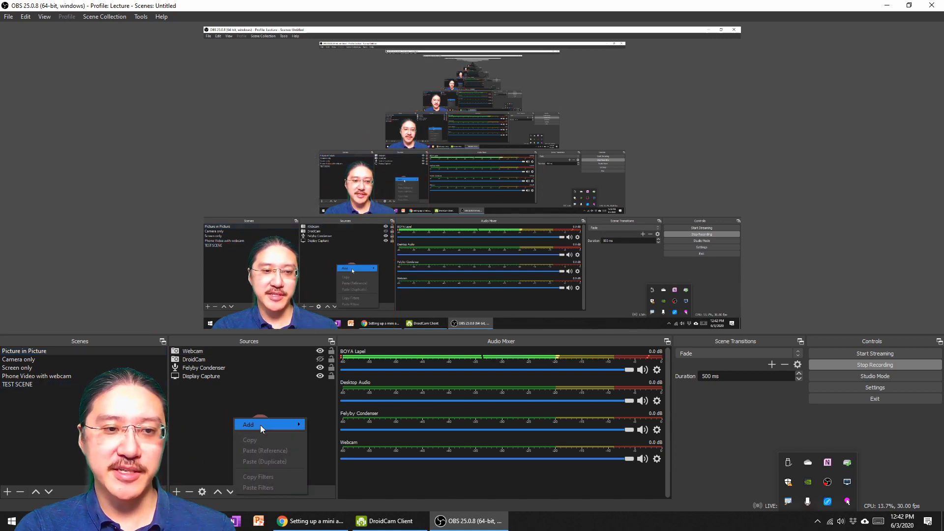
{"action": "mouse_move", "coordinate": [261, 425]}
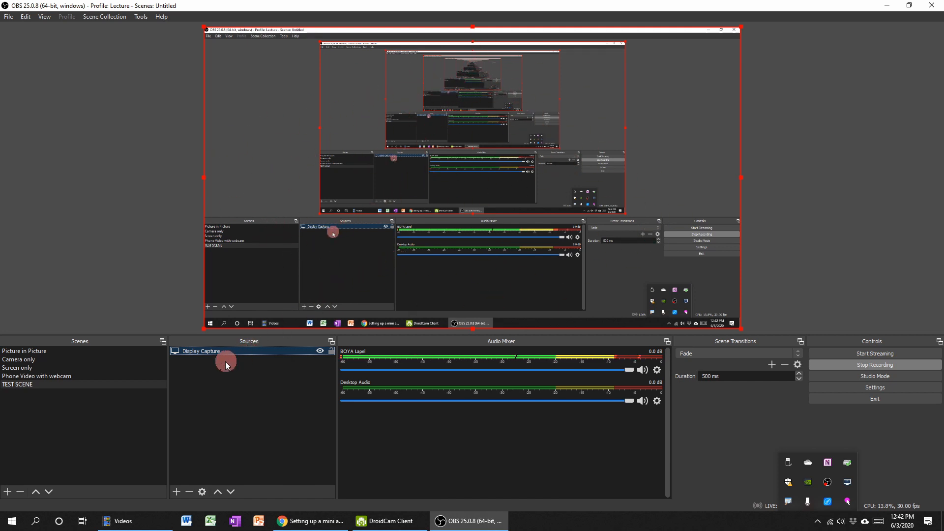
Create a new Video Capture Device source in TEST SCENE and discard the changes to its properties.
{"action": "right_click", "coordinate": [208, 370]}
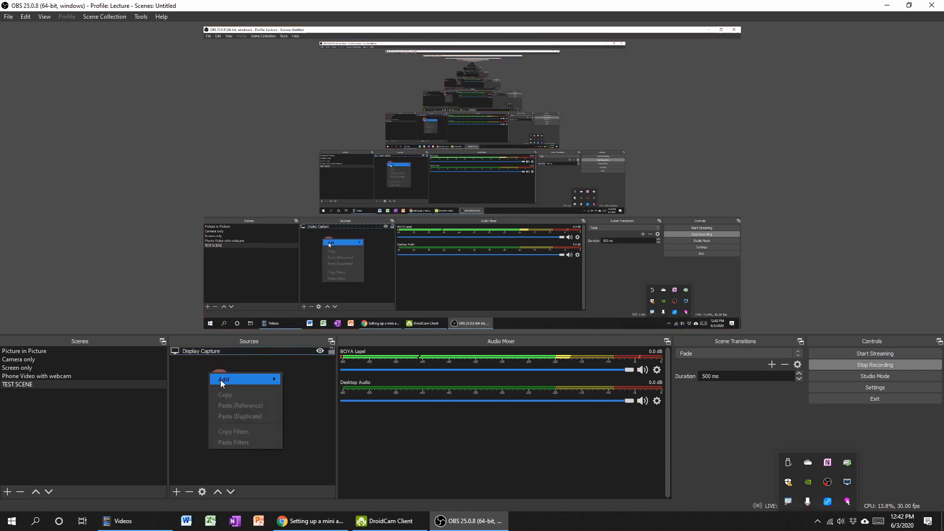
{"action": "mouse_move", "coordinate": [221, 380]}
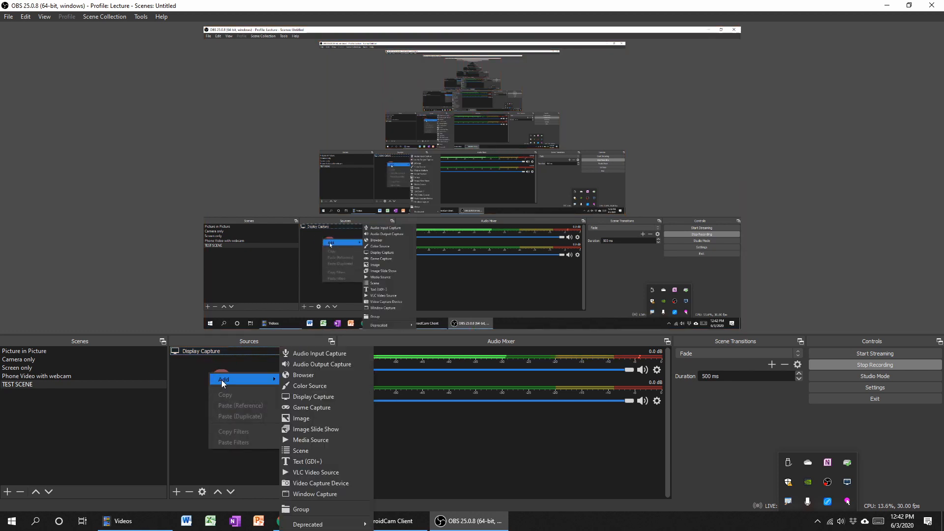
{"action": "left_click", "coordinate": [311, 483]}
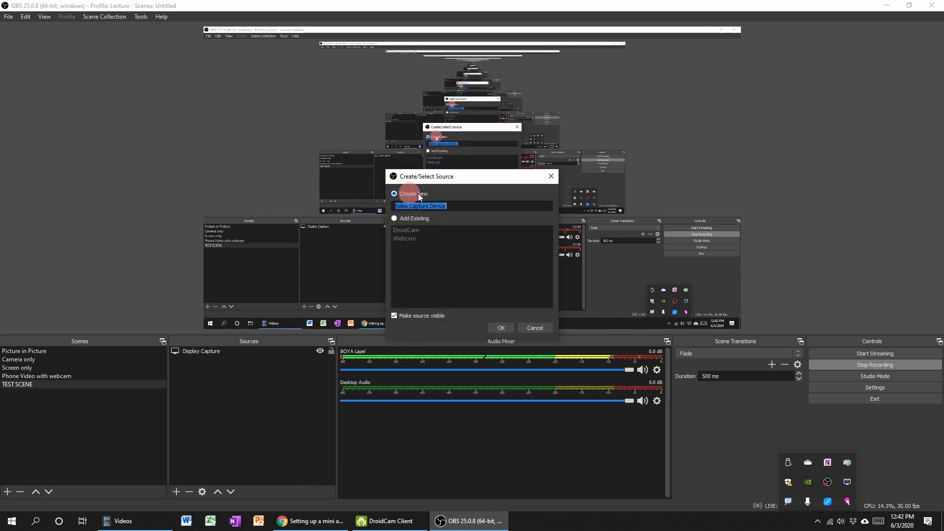
{"action": "left_click", "coordinate": [501, 327]}
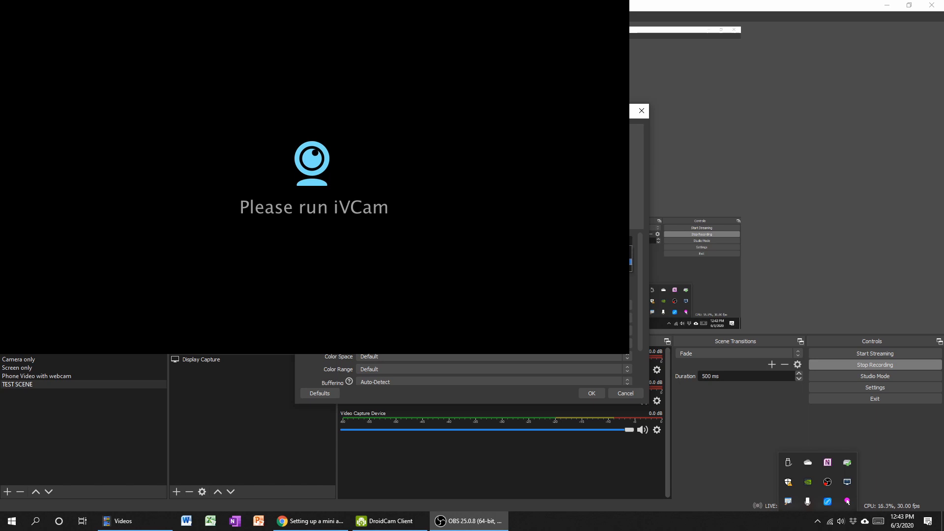
{"action": "left_click", "coordinate": [424, 255]}
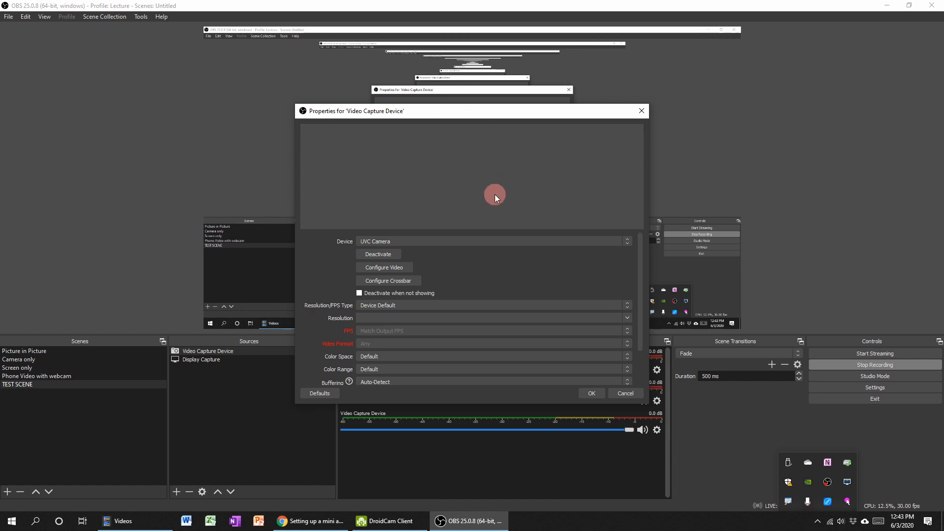
{"action": "left_click", "coordinate": [640, 114]}
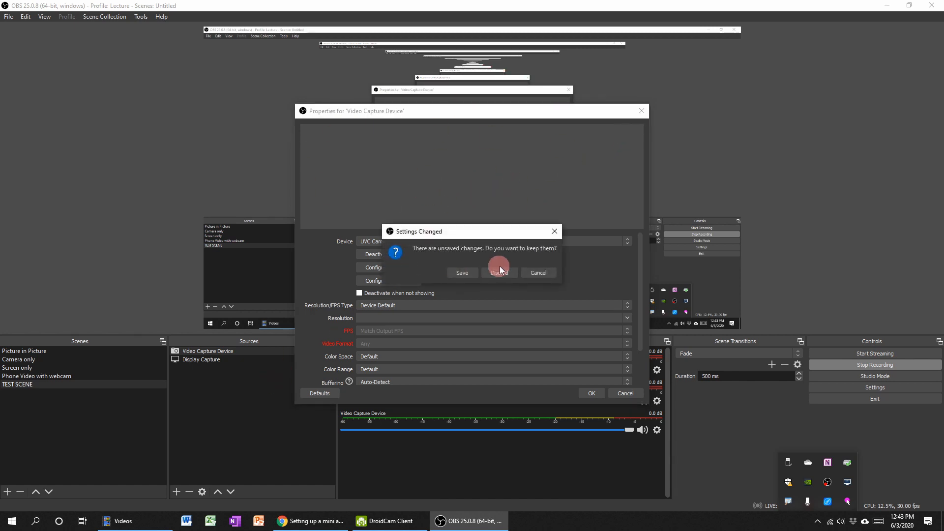
{"action": "left_click", "coordinate": [386, 318]}
{"action": "left_click", "coordinate": [499, 272]}
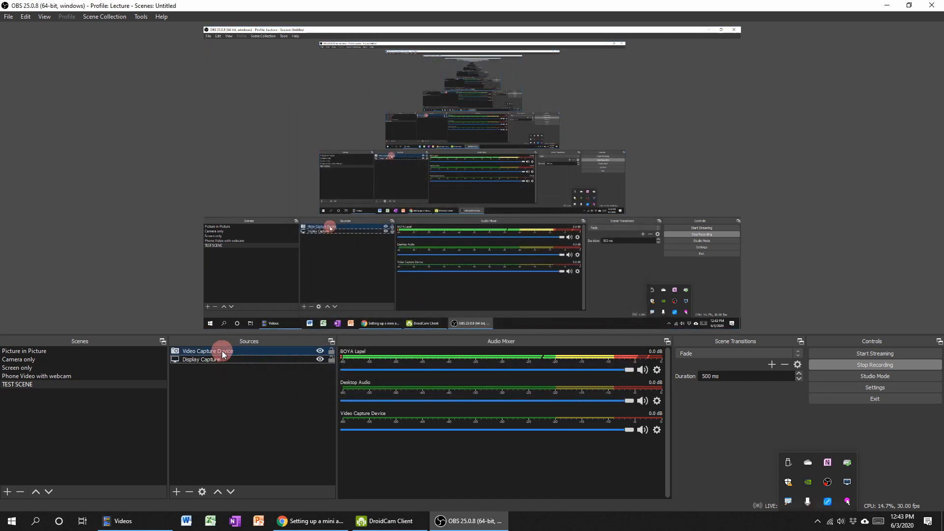
Remove the Video Capture Device source from TEST SCENE.
{"action": "right_click", "coordinate": [223, 351]}
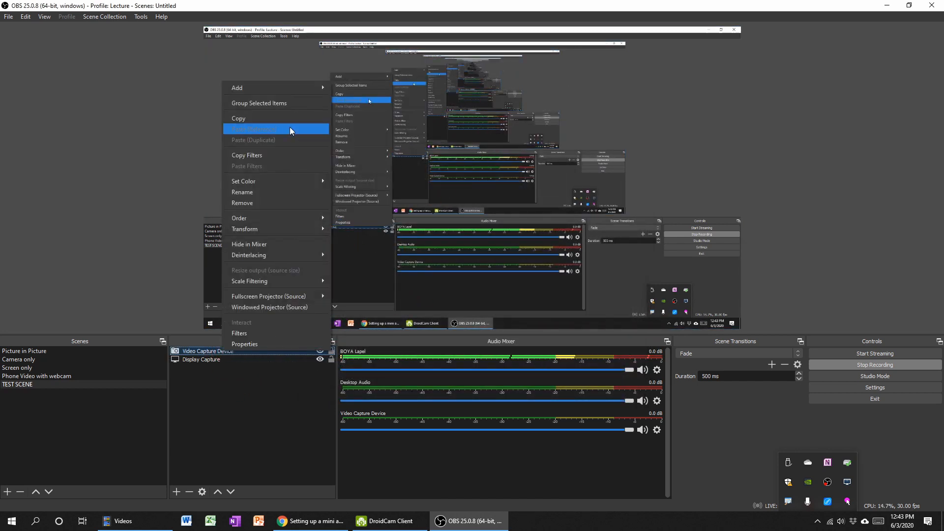
{"action": "left_click", "coordinate": [279, 203]}
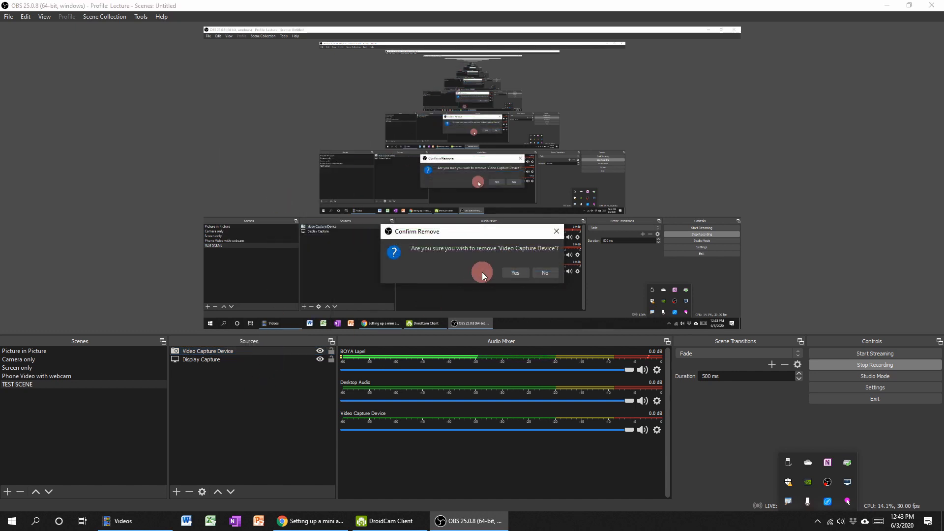
{"action": "left_click", "coordinate": [503, 271]}
Add the existing Webcam source to TEST SCENE as a video capture device.
{"action": "right_click", "coordinate": [226, 385]}
{"action": "mouse_move", "coordinate": [241, 393]}
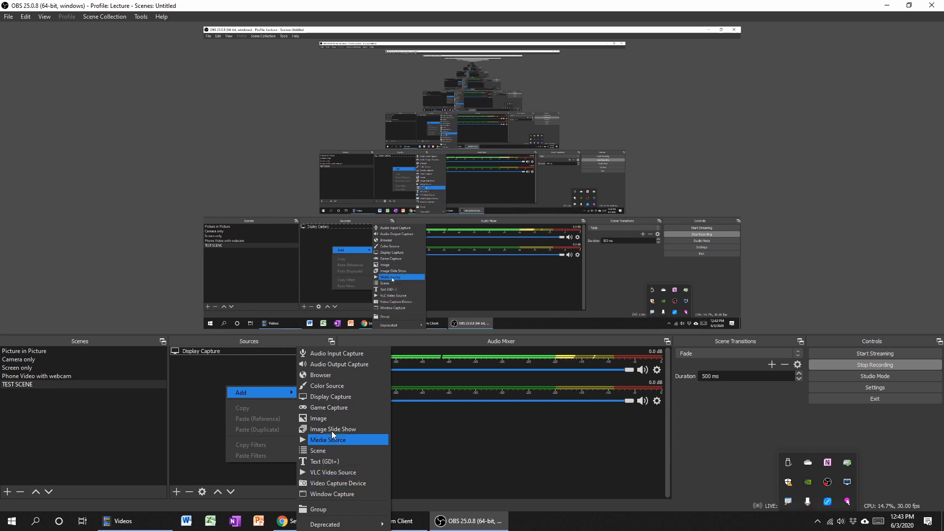
{"action": "left_click", "coordinate": [336, 485]}
{"action": "left_click", "coordinate": [394, 218]}
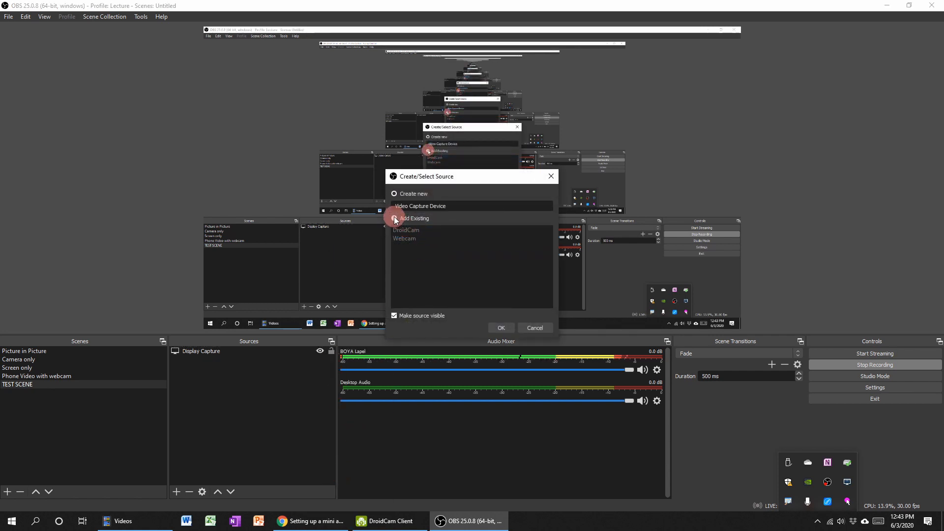
{"action": "left_click", "coordinate": [400, 238]}
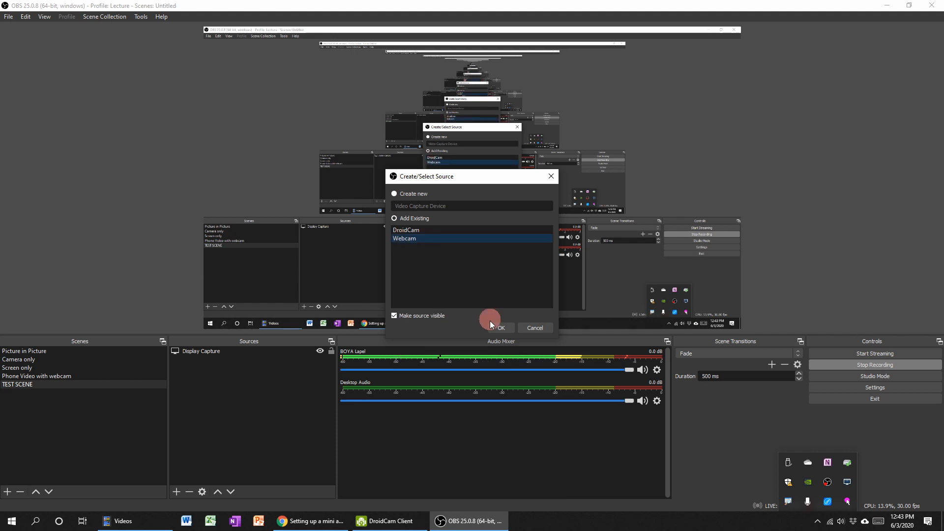
{"action": "left_click", "coordinate": [502, 328]}
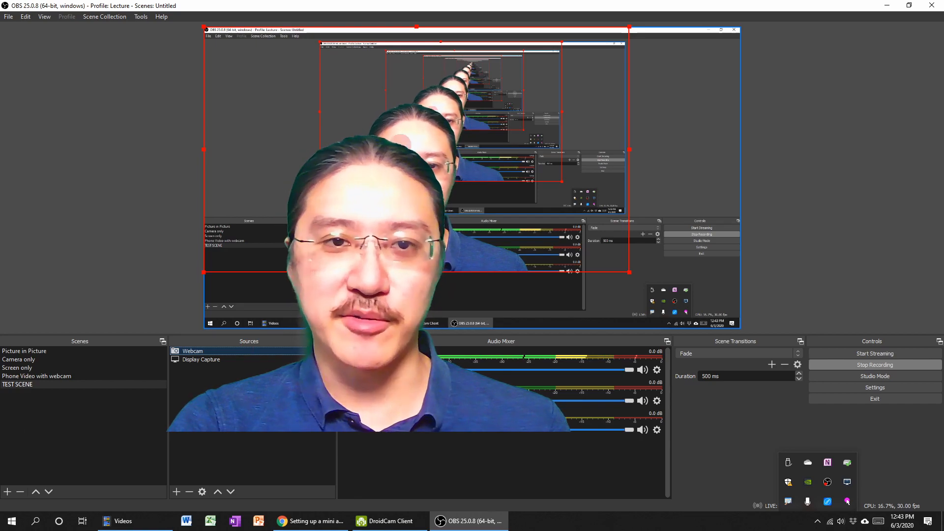
Move the webcam image to the lower-left area of the canvas and shift the display capture to the right.
{"action": "left_click_drag", "start_coordinate": [485, 177], "coordinate": [303, 234]}
{"action": "left_click_drag", "start_coordinate": [648, 224], "coordinate": [943, 221]}
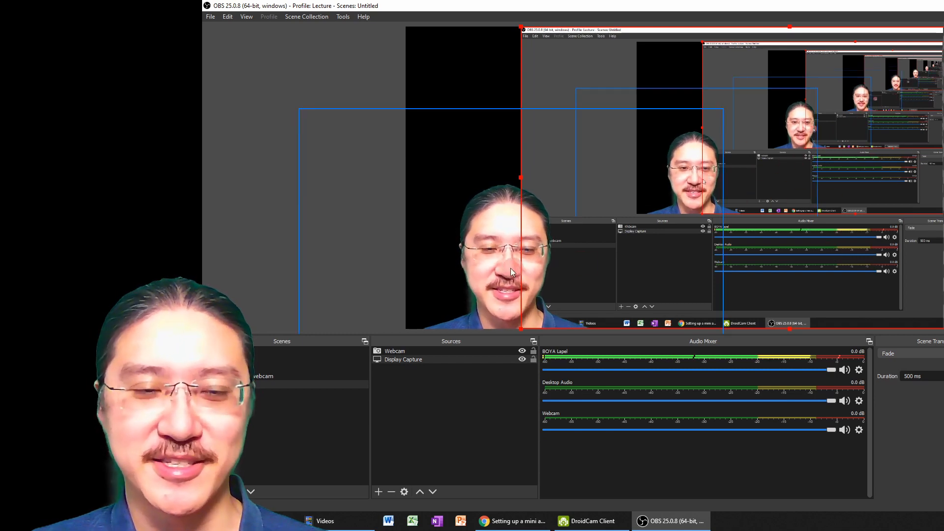
Shrink the webcam image and rest it on the canvas's bottom edge in the lower-left corner.
{"action": "left_click", "coordinate": [608, 182]}
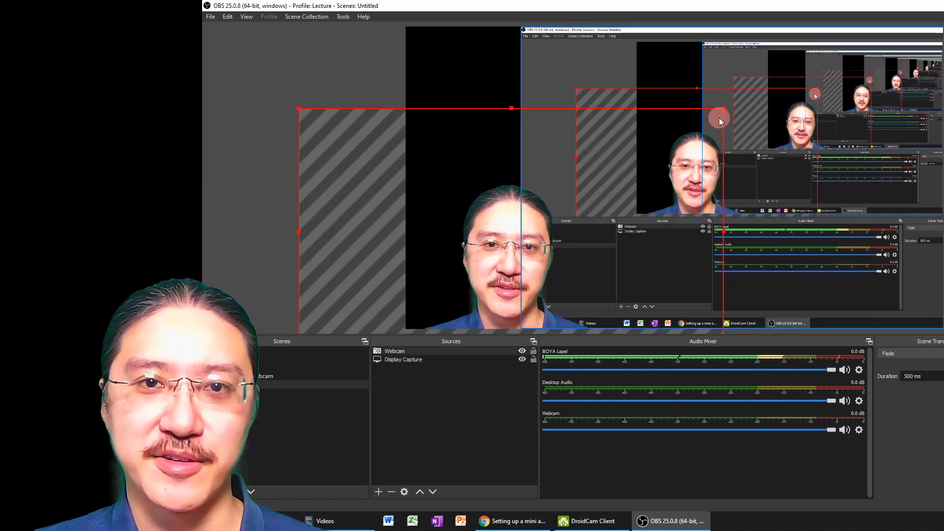
{"action": "left_click_drag", "start_coordinate": [723, 108], "coordinate": [642, 157]}
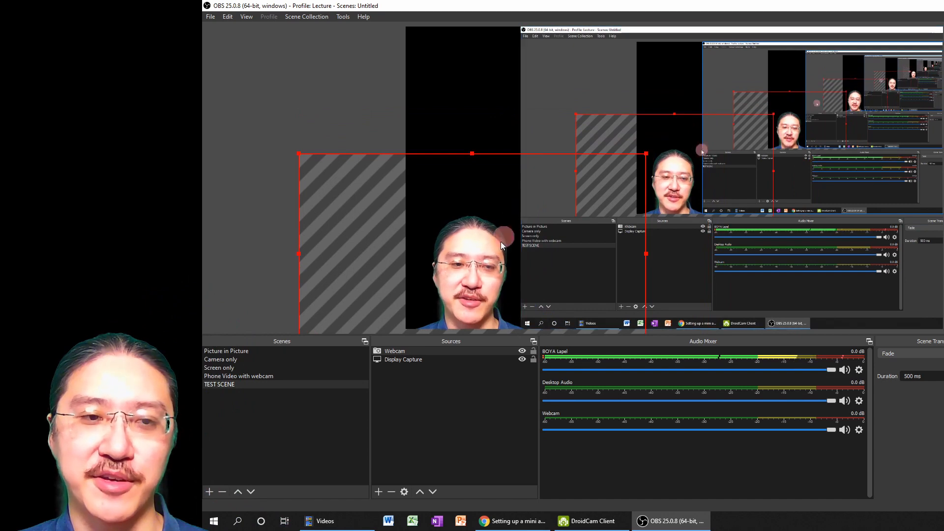
{"action": "left_click_drag", "start_coordinate": [507, 234], "coordinate": [545, 206]}
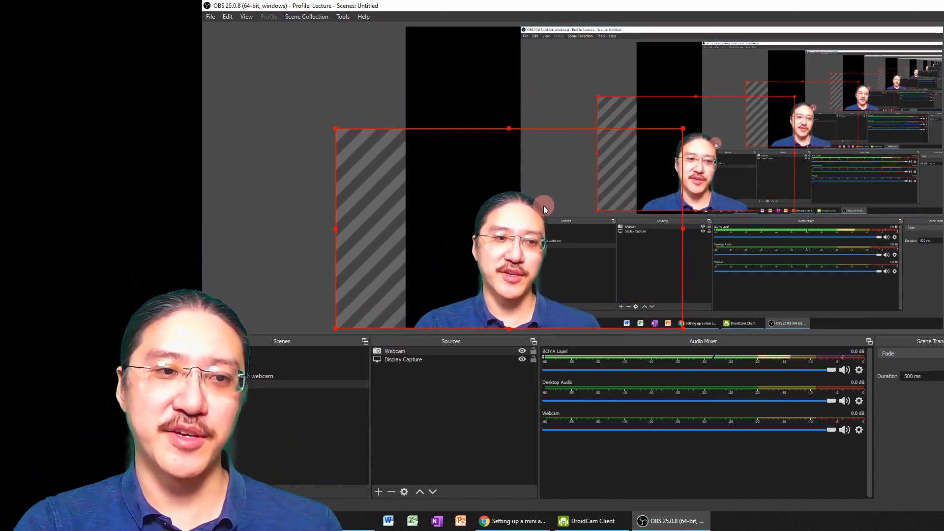
{"action": "left_click_drag", "start_coordinate": [684, 129], "coordinate": [556, 199]}
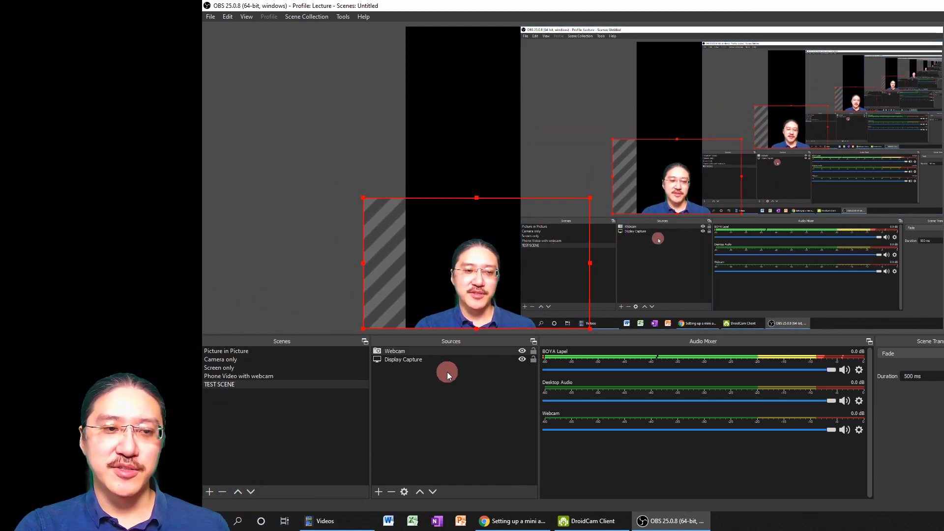
Move the display capture back so that it fills the whole canvas behind the webcam image.
{"action": "left_click", "coordinate": [411, 359]}
{"action": "right_click", "coordinate": [412, 358]}
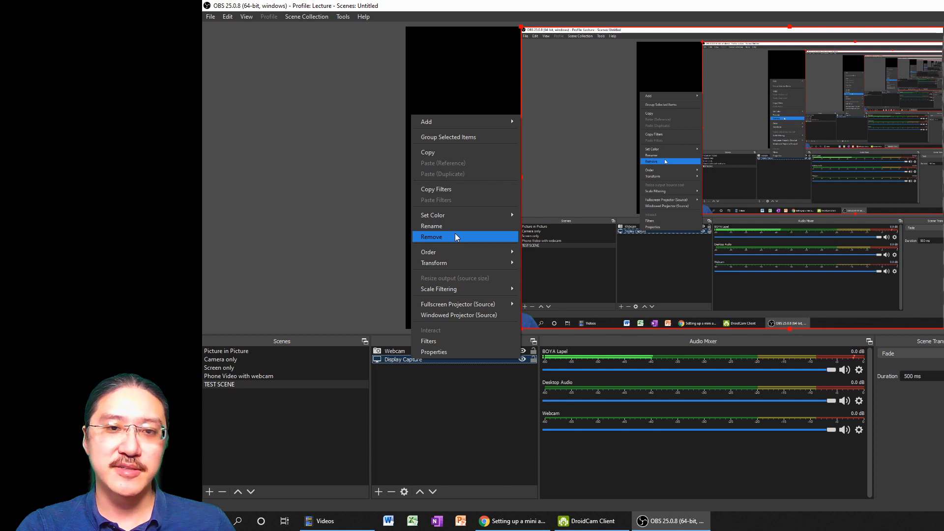
{"action": "left_click", "coordinate": [479, 448]}
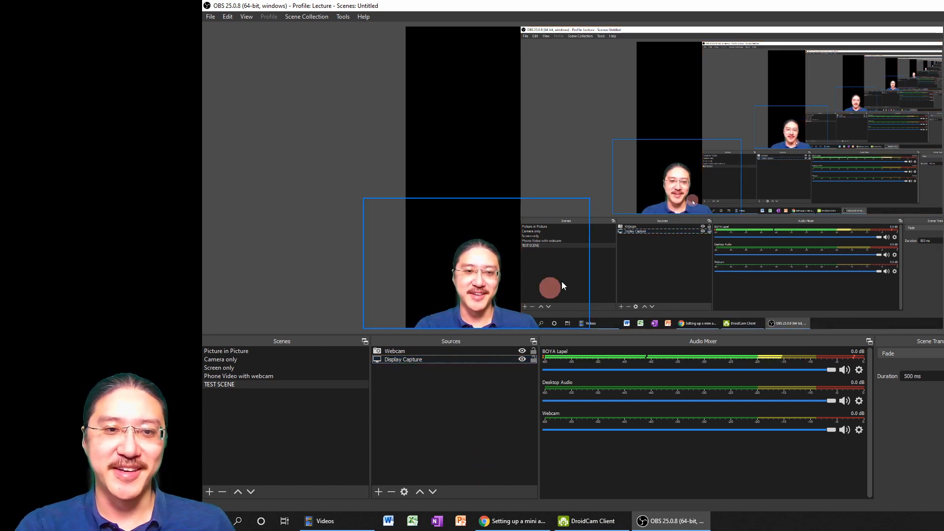
{"action": "left_click", "coordinate": [771, 213]}
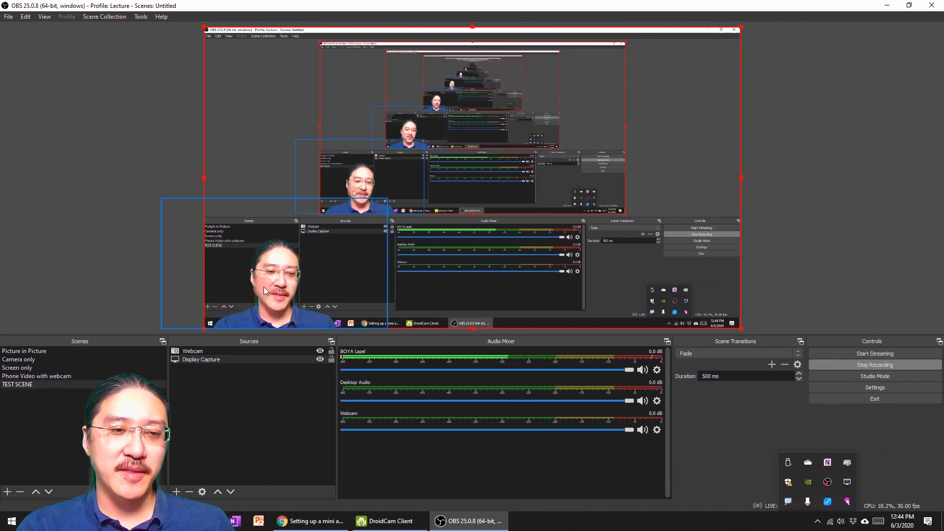
Add a newly created Image source to TEST SCENE, keeping the name Image.
{"action": "right_click", "coordinate": [226, 378]}
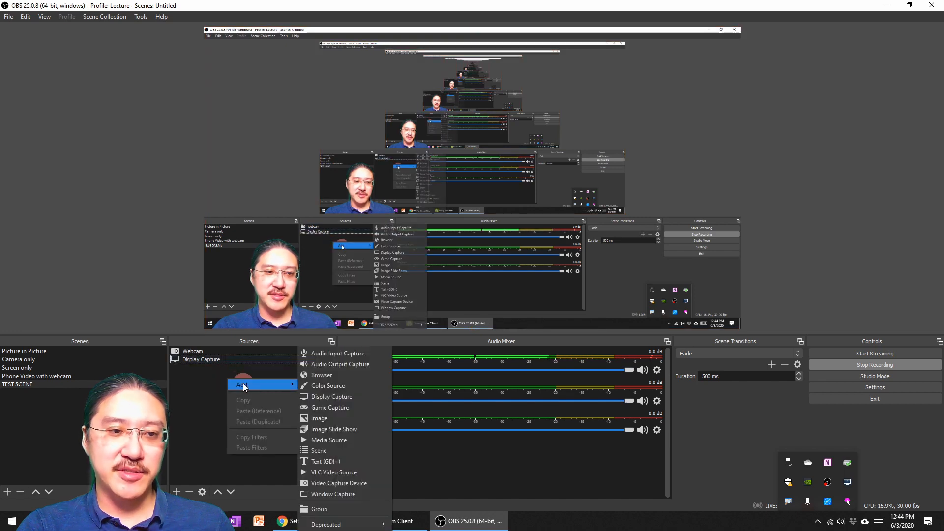
{"action": "mouse_move", "coordinate": [285, 389]}
{"action": "left_click", "coordinate": [319, 419]}
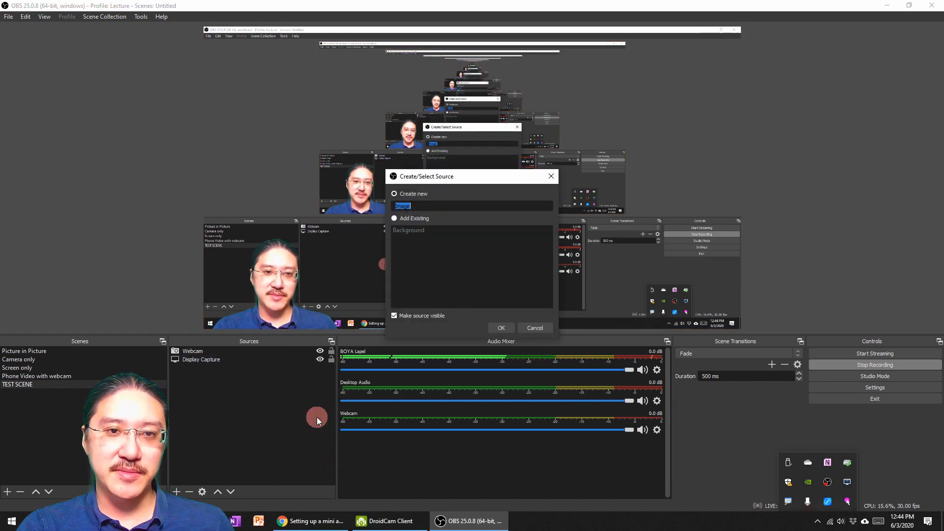
{"action": "left_click", "coordinate": [398, 218]}
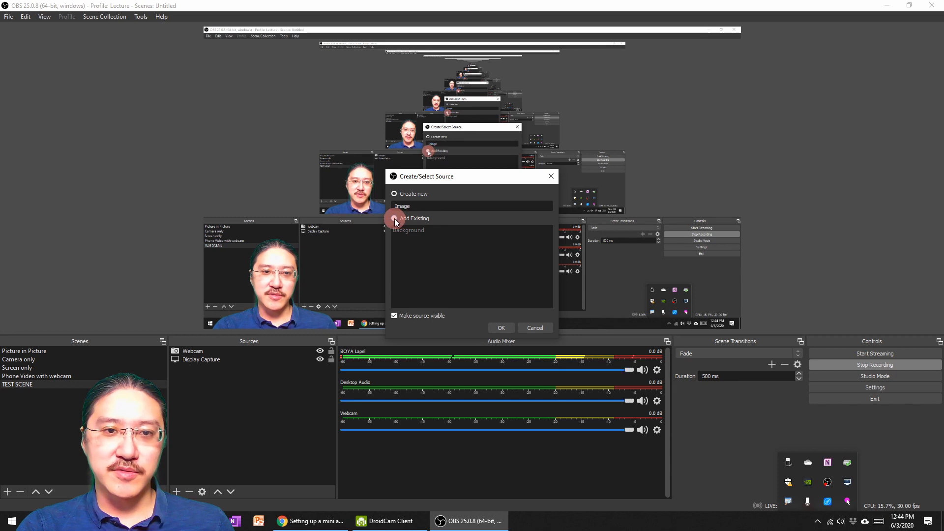
{"action": "left_click", "coordinate": [406, 233]}
{"action": "left_click", "coordinate": [394, 198]}
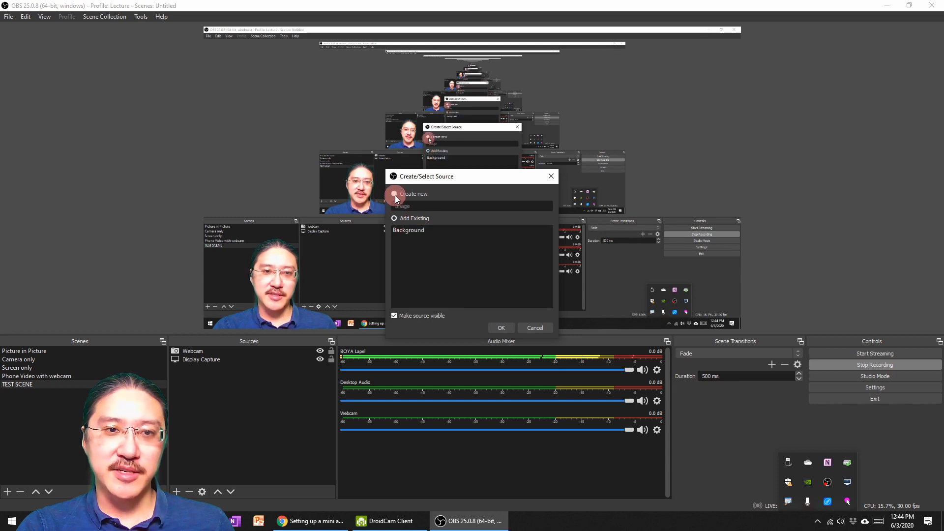
{"action": "left_click", "coordinate": [508, 327]}
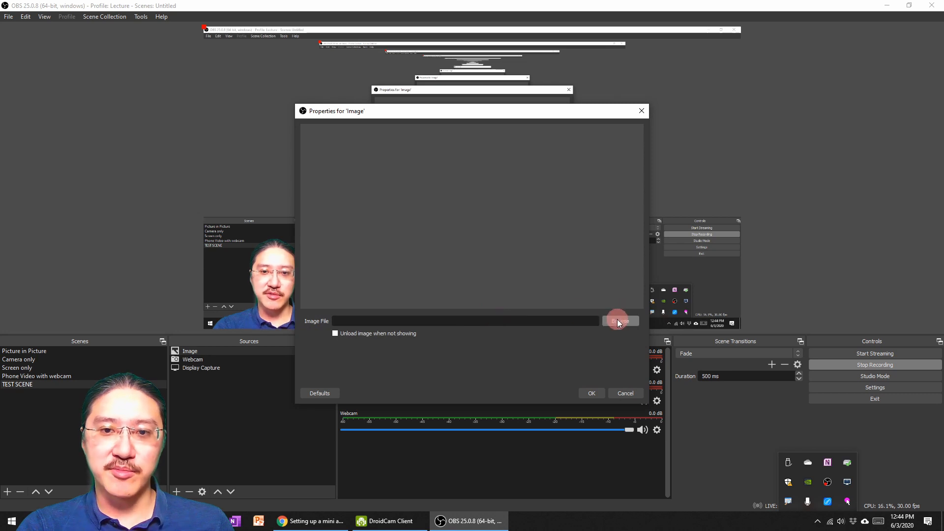
Choose Background2.png from the Google Drive folder 2020 Sem 1 as the Image source's file.
{"action": "left_click", "coordinate": [619, 321]}
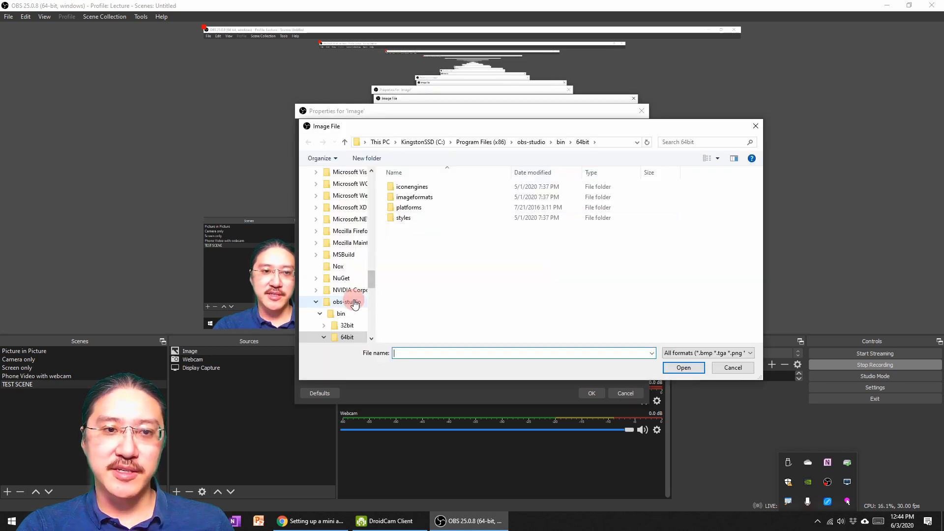
{"action": "left_click_drag", "start_coordinate": [371, 278], "coordinate": [373, 185]}
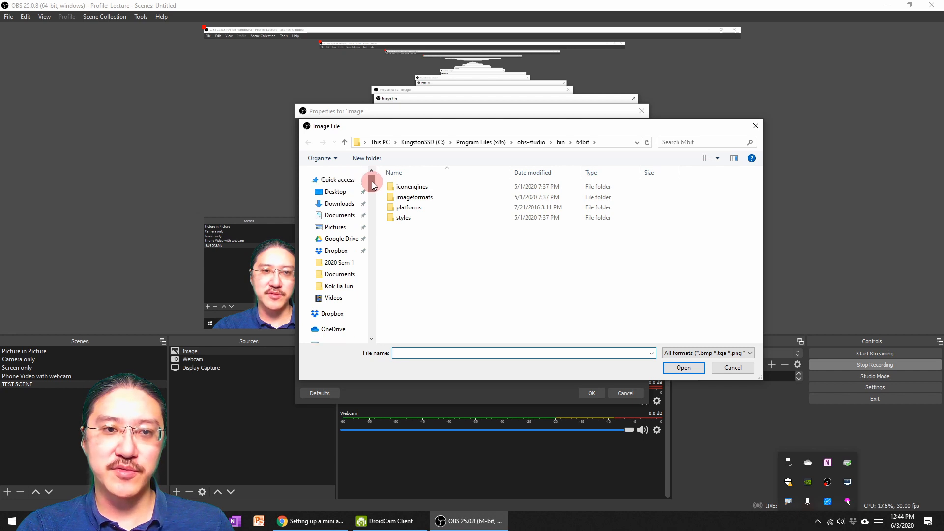
{"action": "left_click", "coordinate": [354, 239]}
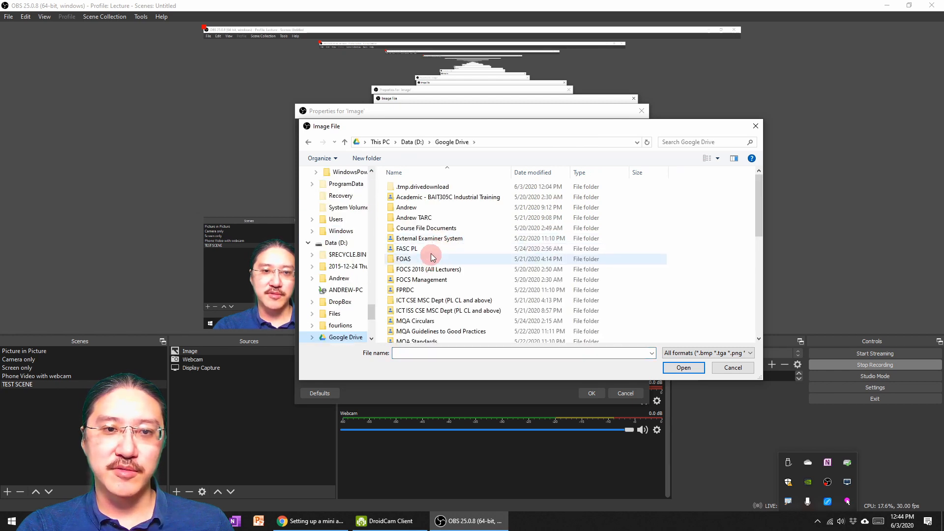
{"action": "left_click", "coordinate": [436, 221]}
{"action": "double_click", "coordinate": [436, 221]}
{"action": "double_click", "coordinate": [412, 255]}
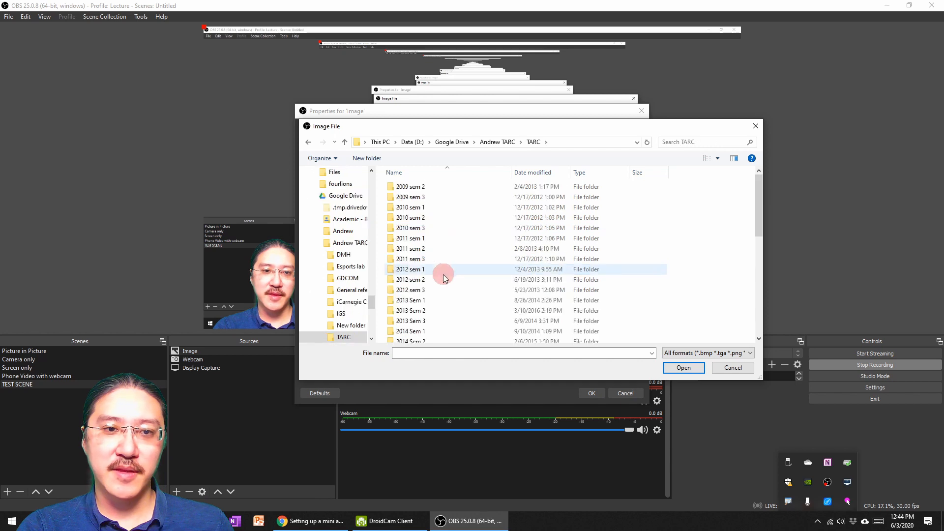
{"action": "scroll", "coordinate": [453, 295], "scroll_direction": "down", "scroll_amount": 2}
{"action": "double_click", "coordinate": [433, 265]}
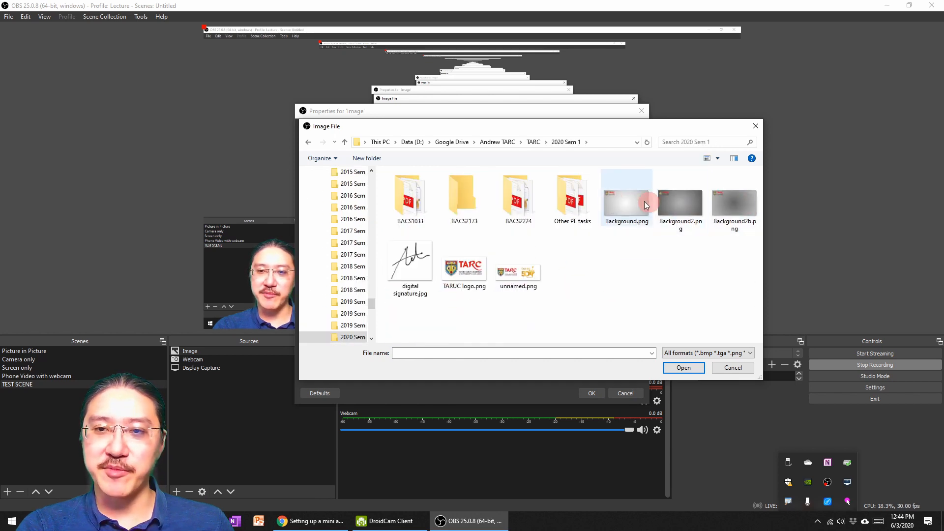
{"action": "left_click", "coordinate": [673, 203]}
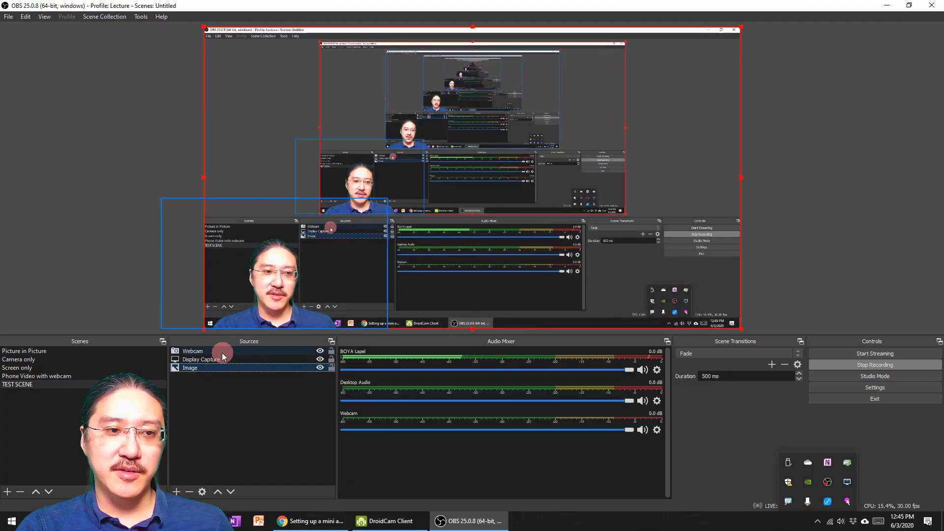
Demonstrate source layering by raising the Image source above Display Capture and returning it beneath.
{"action": "left_click", "coordinate": [213, 358]}
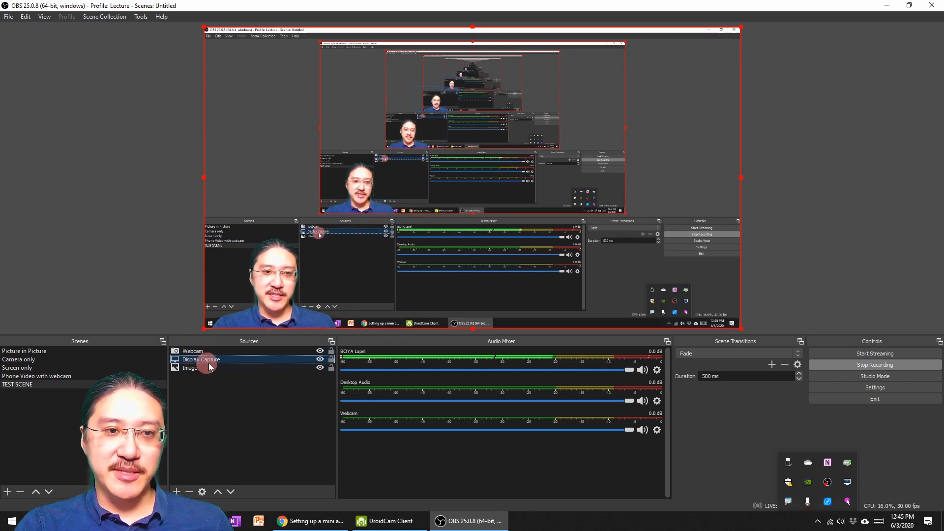
{"action": "left_click", "coordinate": [203, 350]}
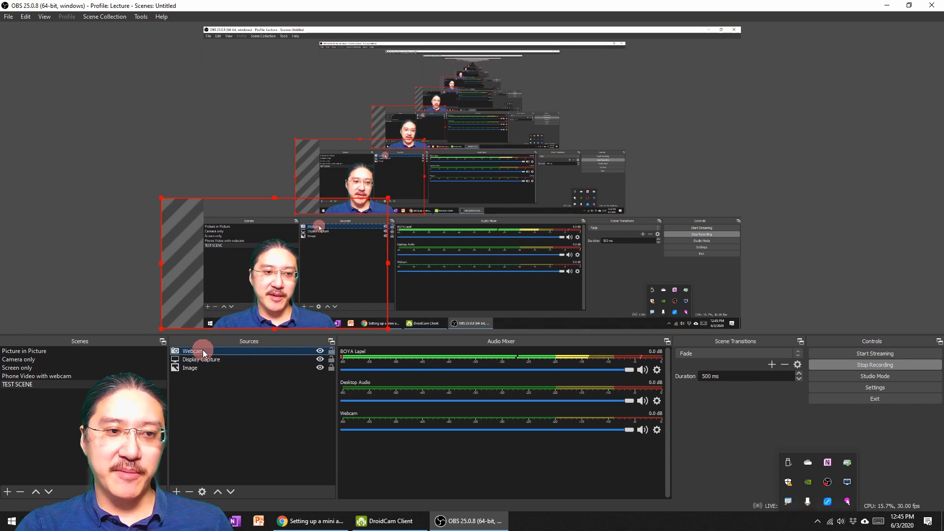
{"action": "left_click", "coordinate": [204, 360]}
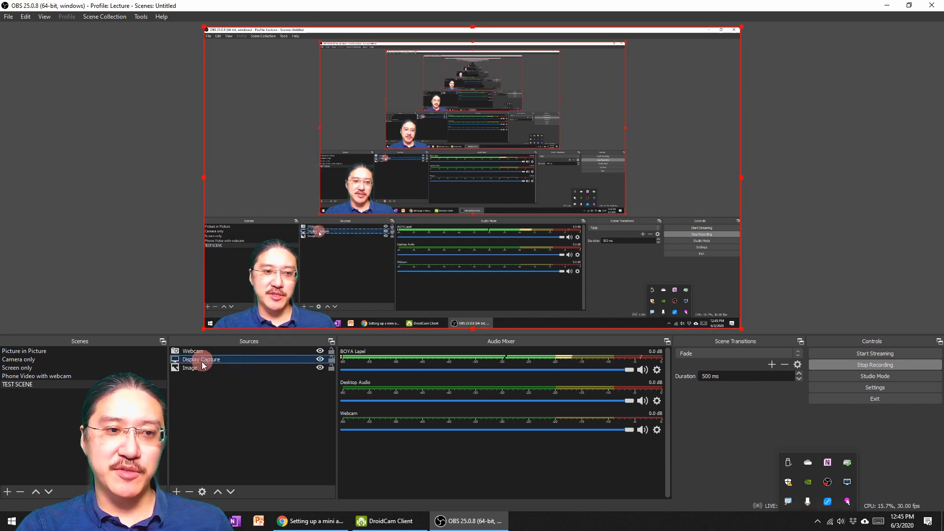
{"action": "left_click", "coordinate": [199, 368]}
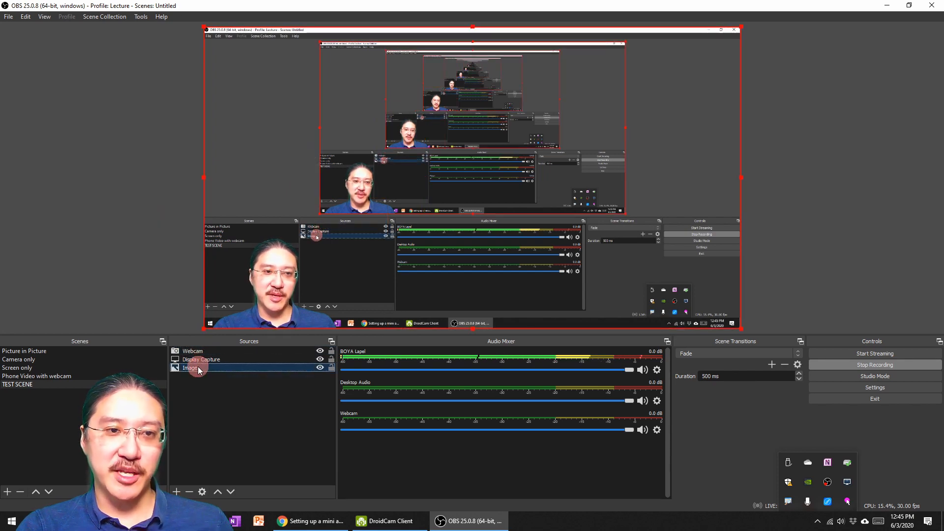
{"action": "left_click_drag", "start_coordinate": [199, 369], "coordinate": [201, 359]}
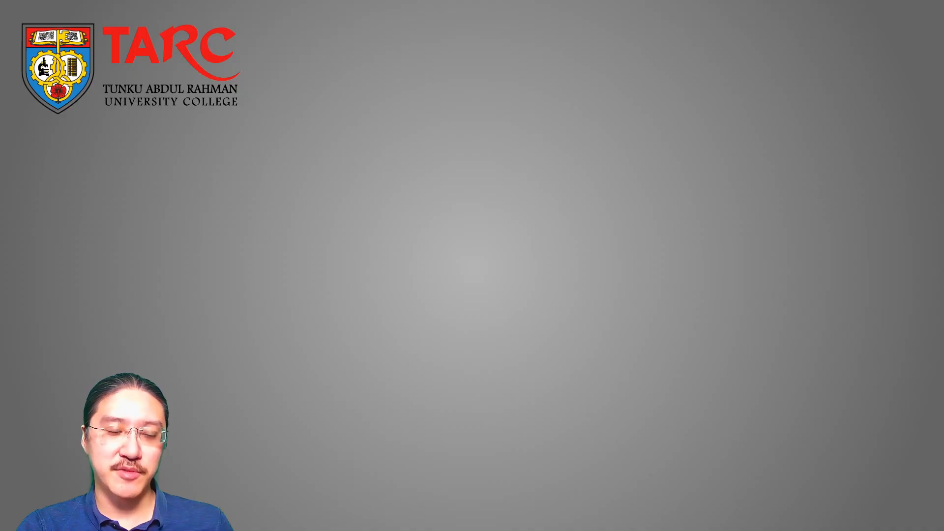
{"action": "left_click_drag", "start_coordinate": [201, 360], "coordinate": [203, 370]}
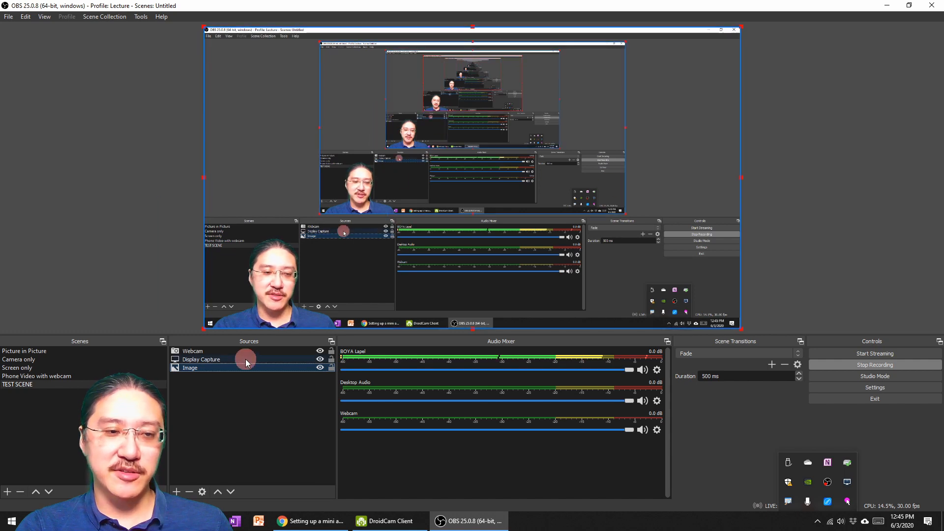
Enlarge the webcam image from its upper-right corner while keeping it anchored at the canvas's lower left.
{"action": "left_click", "coordinate": [192, 352]}
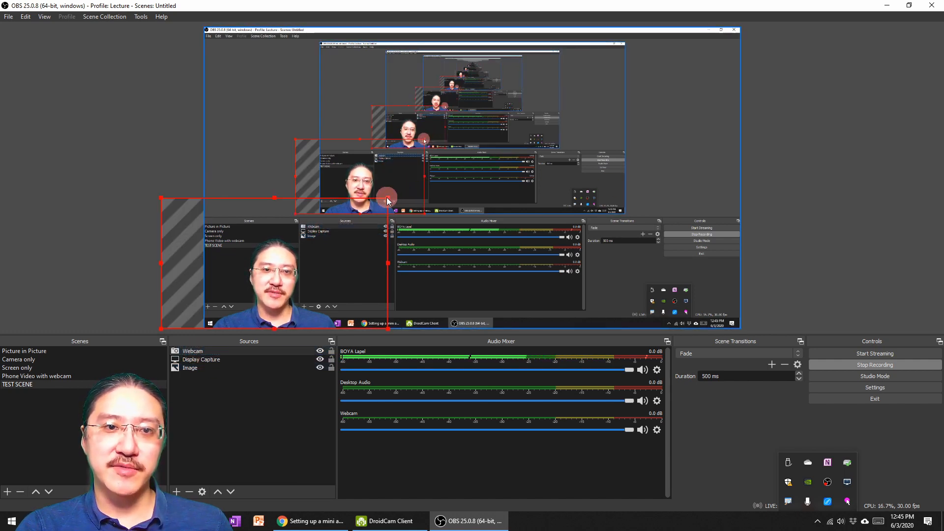
{"action": "left_click_drag", "start_coordinate": [389, 199], "coordinate": [481, 145]}
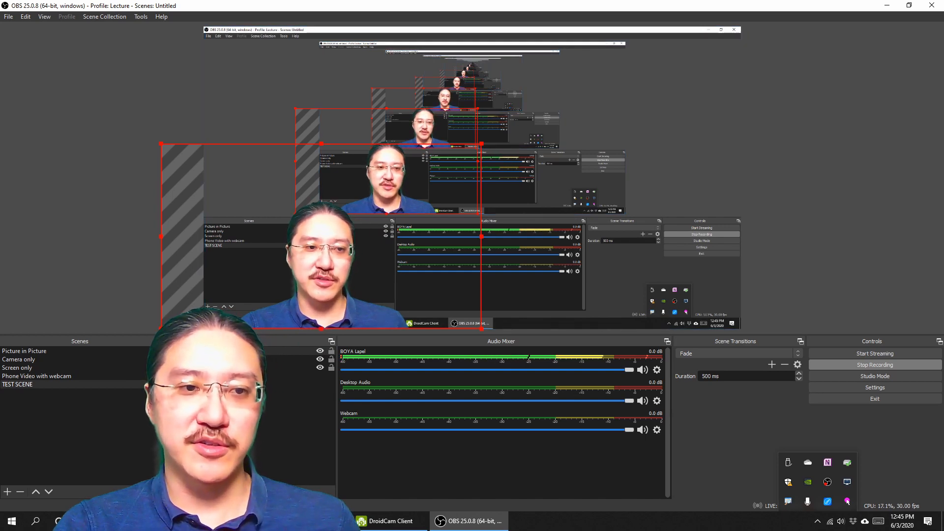
Open the Webcam source's filters and turn off its effect filters, including Crop/Pad and Chroma Key.
{"action": "right_click", "coordinate": [249, 351]}
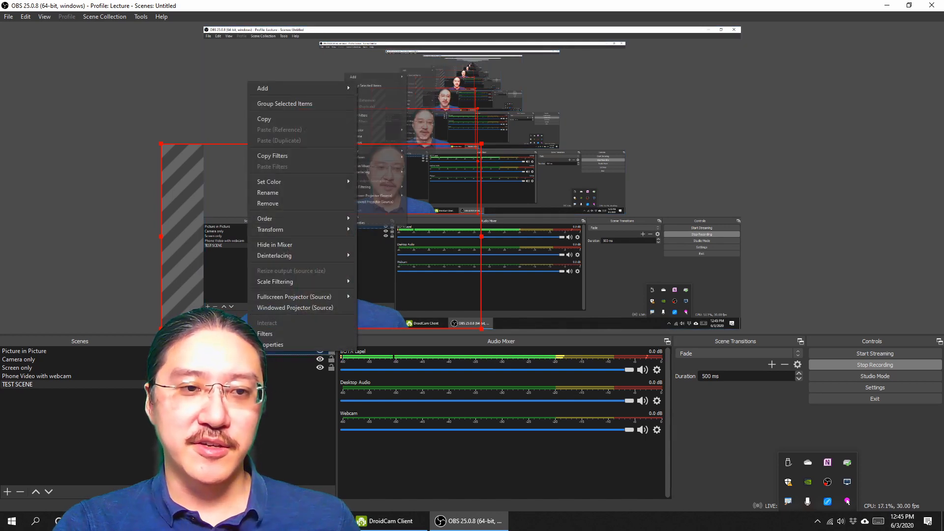
{"action": "left_click", "coordinate": [277, 335]}
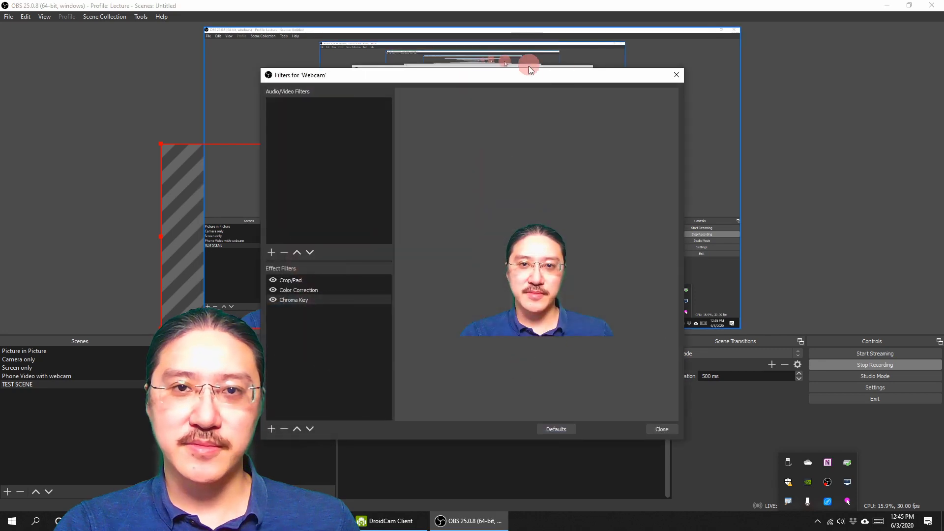
{"action": "left_click_drag", "start_coordinate": [524, 73], "coordinate": [691, 52]}
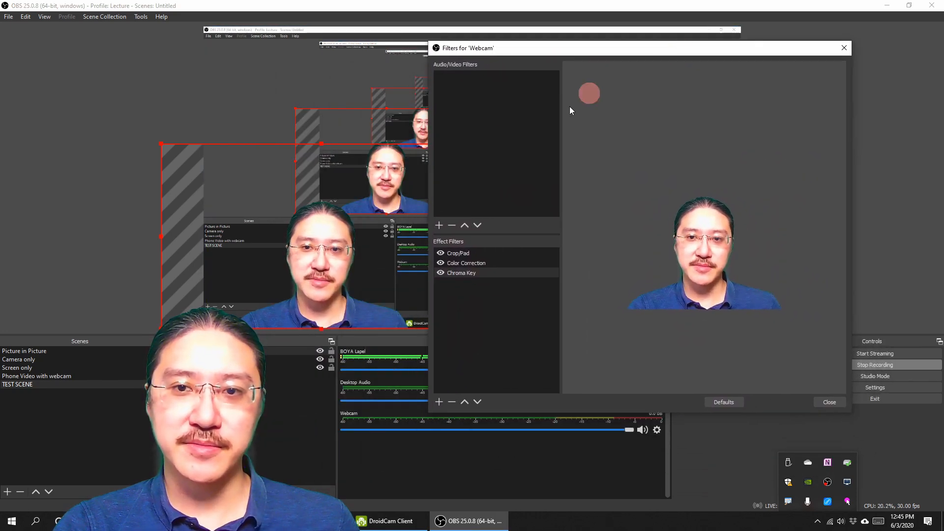
{"action": "left_click", "coordinate": [443, 253]}
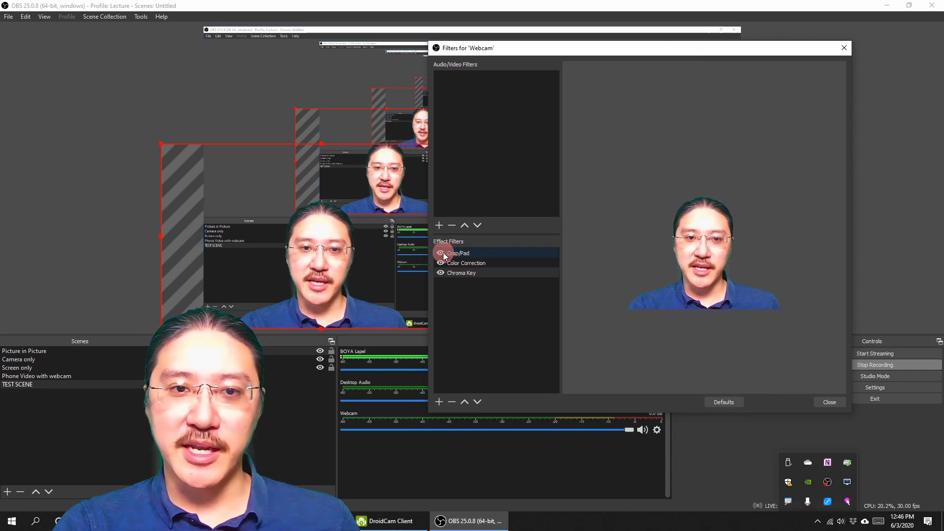
{"action": "left_click", "coordinate": [441, 253]}
{"action": "left_click", "coordinate": [441, 272]}
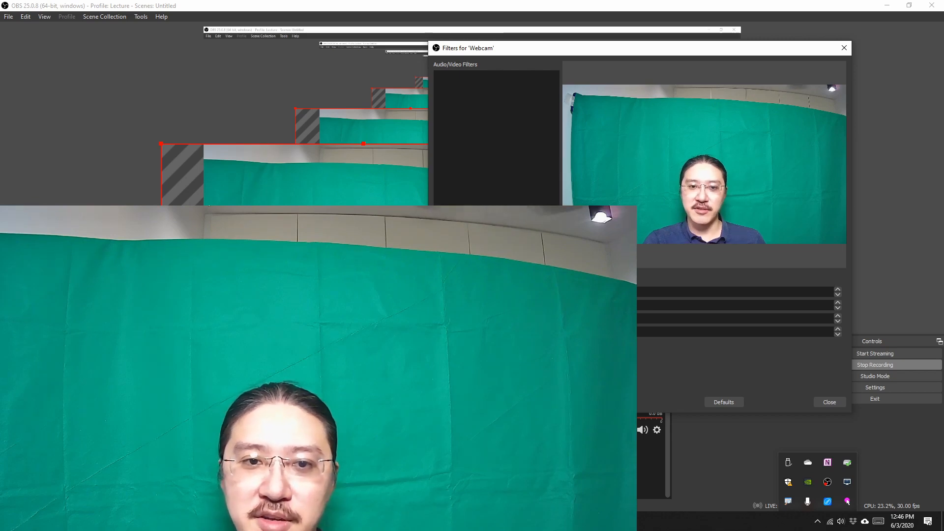
Set the webcam's Crop/Pad values to 200 left, top and right and 2 bottom, and turn on its Color Correction filter.
{"action": "type", "text": "2"}
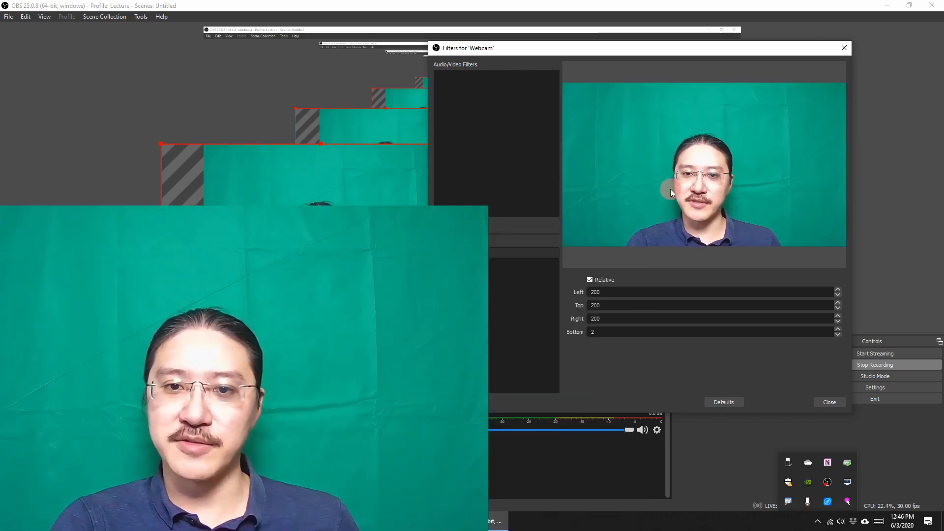
{"action": "left_click", "coordinate": [503, 262]}
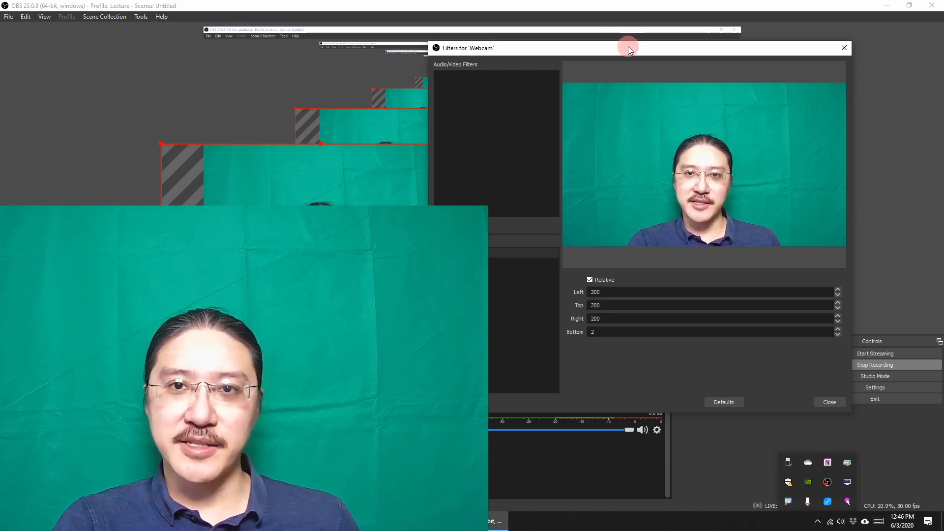
{"action": "mouse_move", "coordinate": [627, 50]}
{"action": "left_mouse_down"}
{"action": "mouse_move", "coordinate": [656, 51]}
{"action": "mouse_move", "coordinate": [609, 48]}
{"action": "left_mouse_up"}
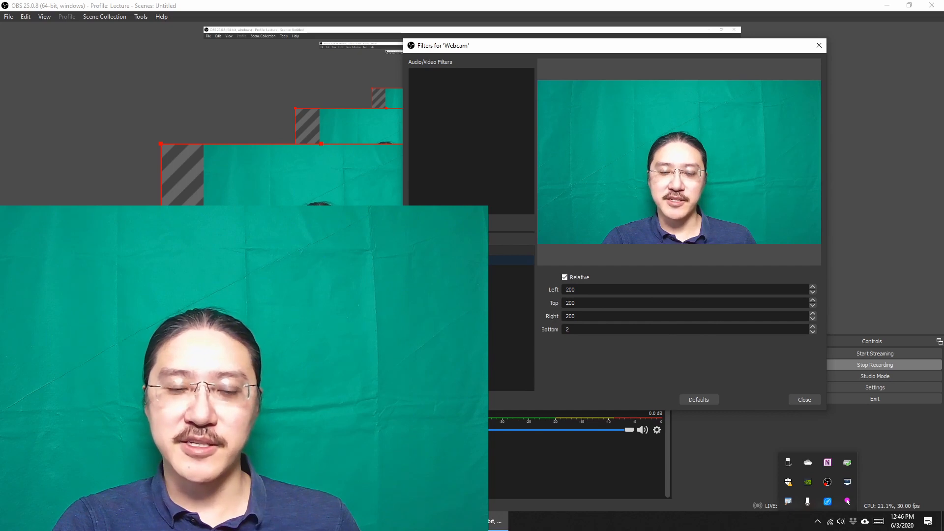
{"action": "left_click", "coordinate": [512, 260]}
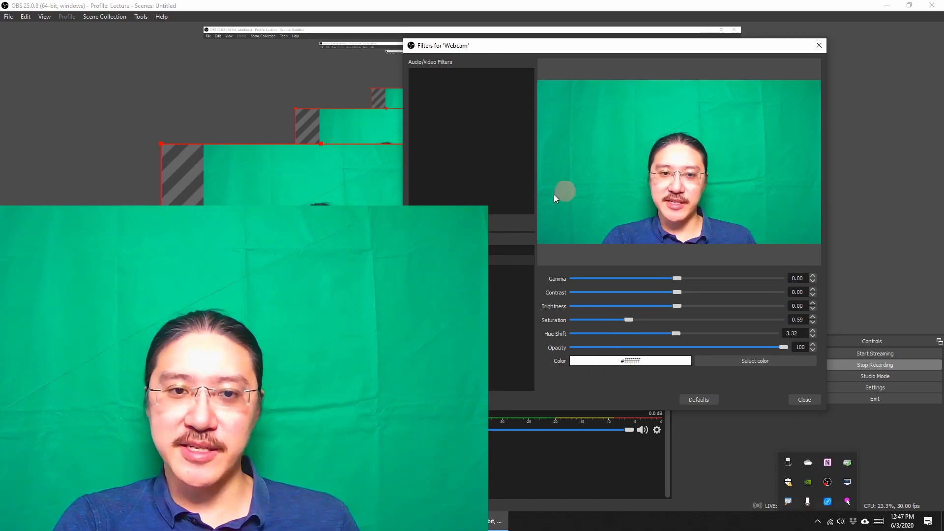
Show the webcam's Chroma Key settings and choose Custom as the key color type.
{"action": "left_click", "coordinate": [452, 270]}
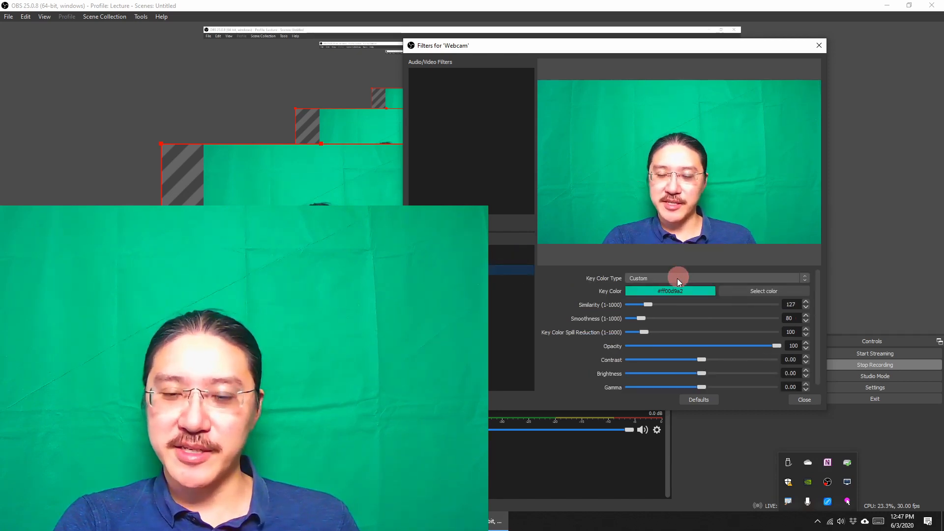
{"action": "left_click", "coordinate": [549, 290]}
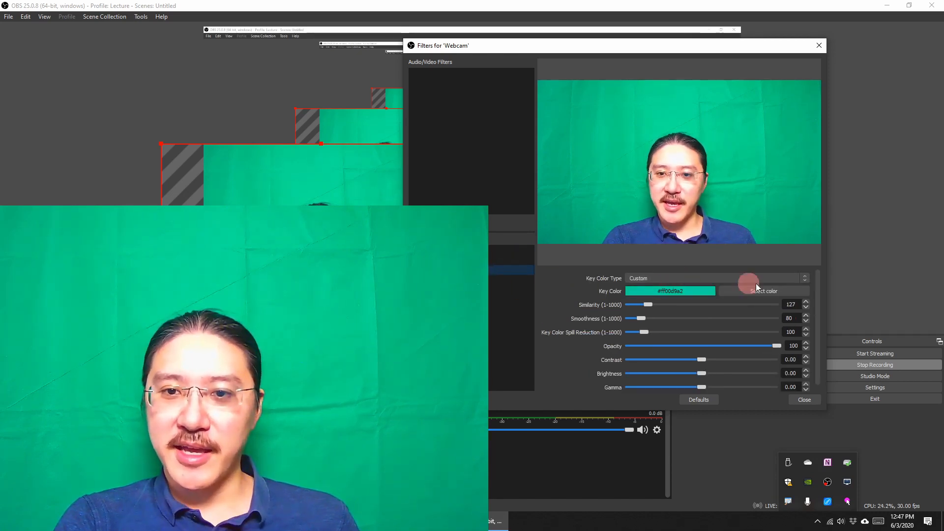
{"action": "left_click", "coordinate": [800, 279]}
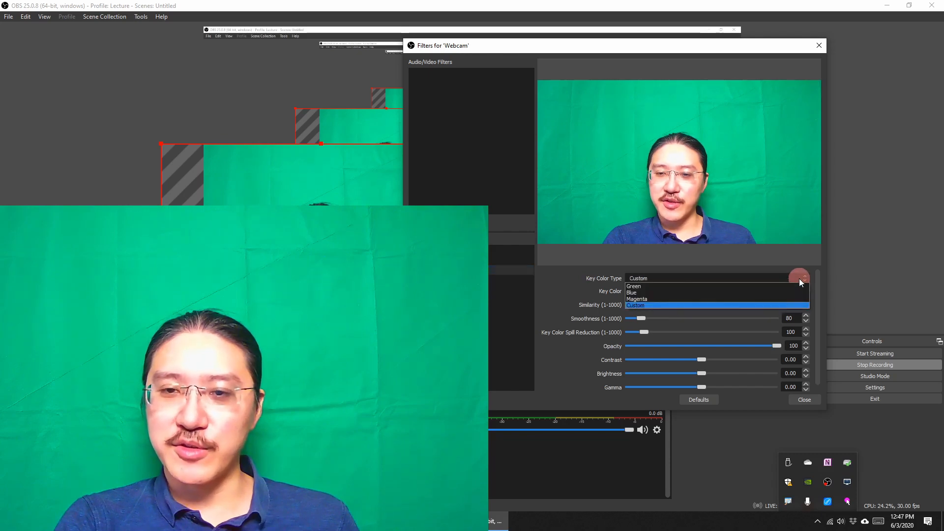
{"action": "left_click", "coordinate": [644, 305]}
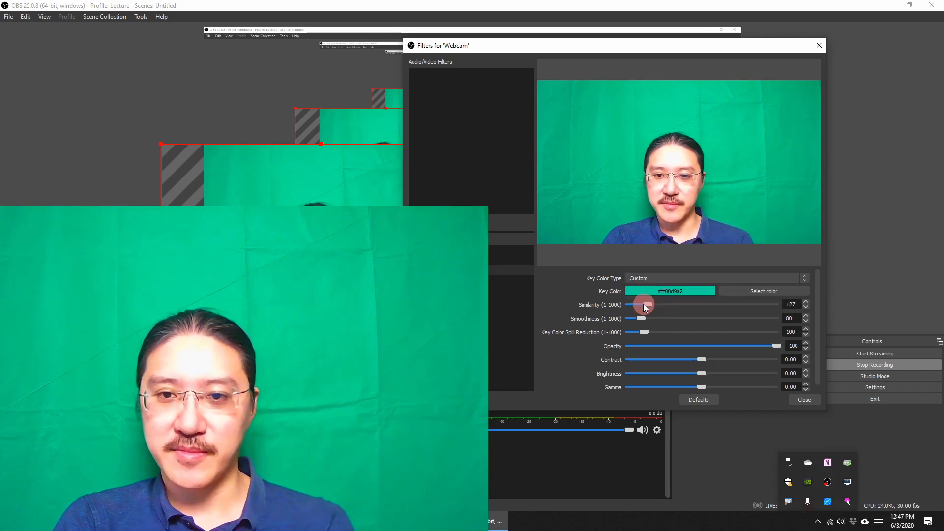
Turn off the mouse highlight and pick #00ee96 from the green backdrop in the webcam preview as the custom key color.
{"action": "left_click", "coordinate": [678, 294]}
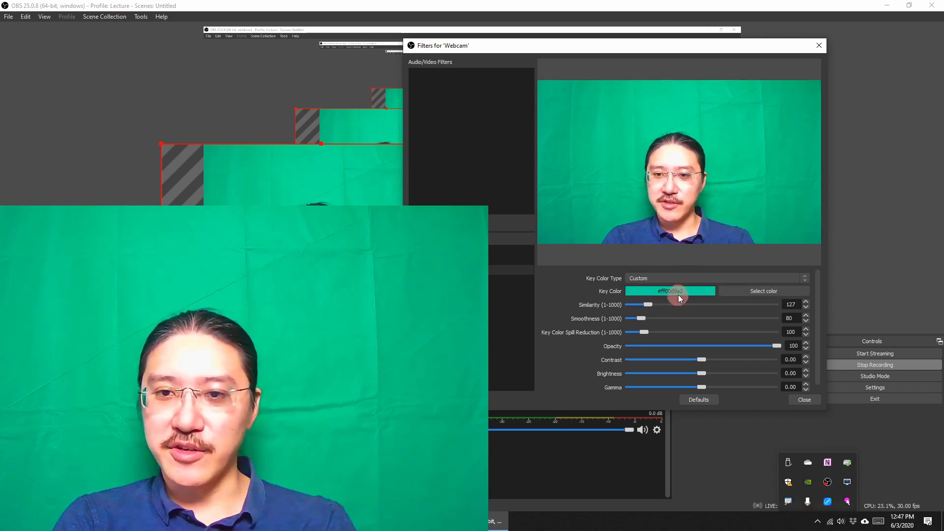
{"action": "left_click", "coordinate": [741, 291]}
{"action": "left_click_drag", "start_coordinate": [649, 130], "coordinate": [472, 153]}
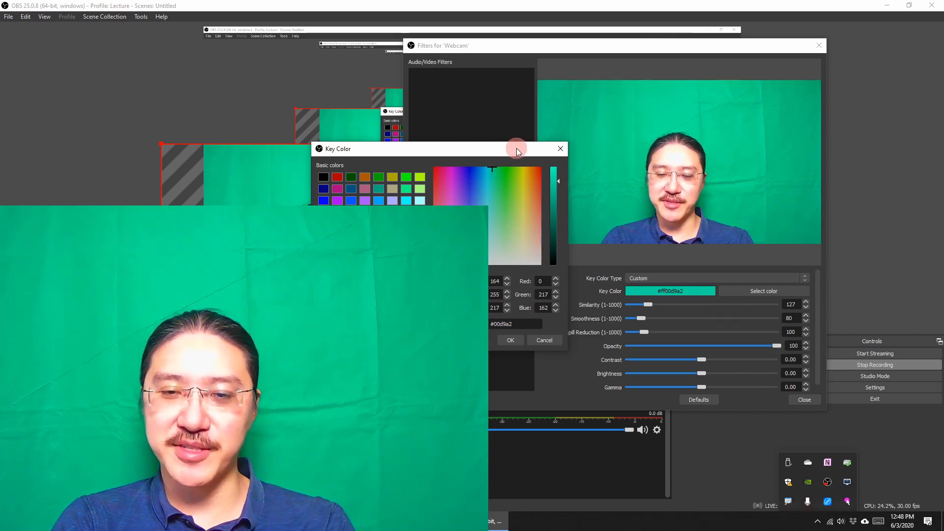
{"action": "right_click", "coordinate": [847, 501]}
{"action": "left_click", "coordinate": [854, 447]}
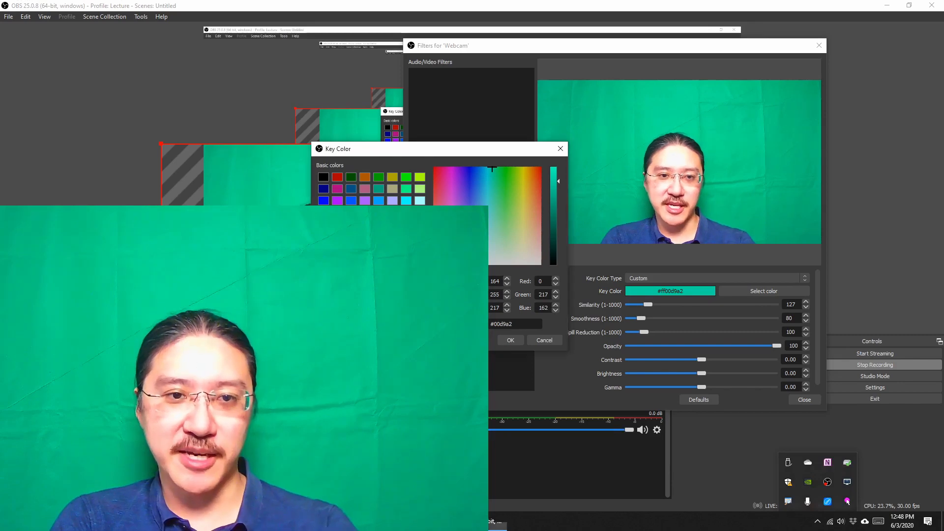
{"action": "left_click", "coordinate": [377, 253]}
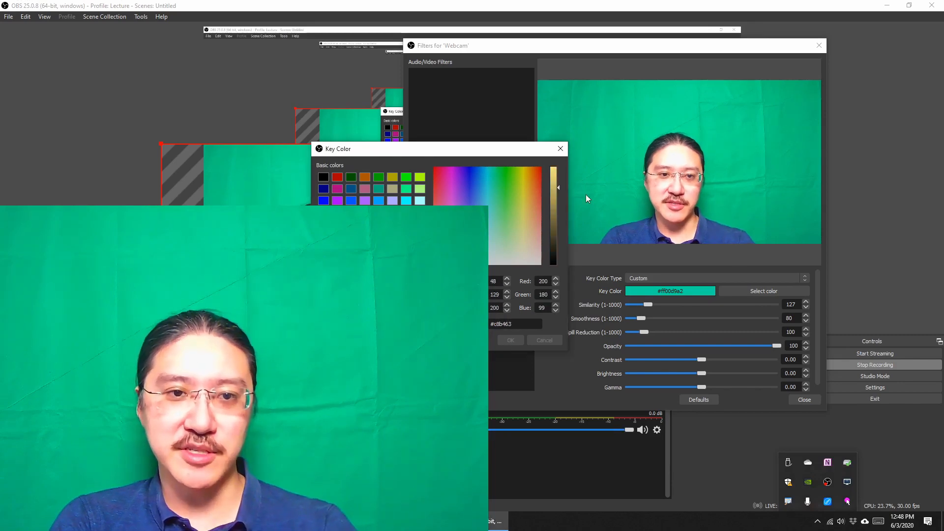
{"action": "left_click", "coordinate": [682, 127]}
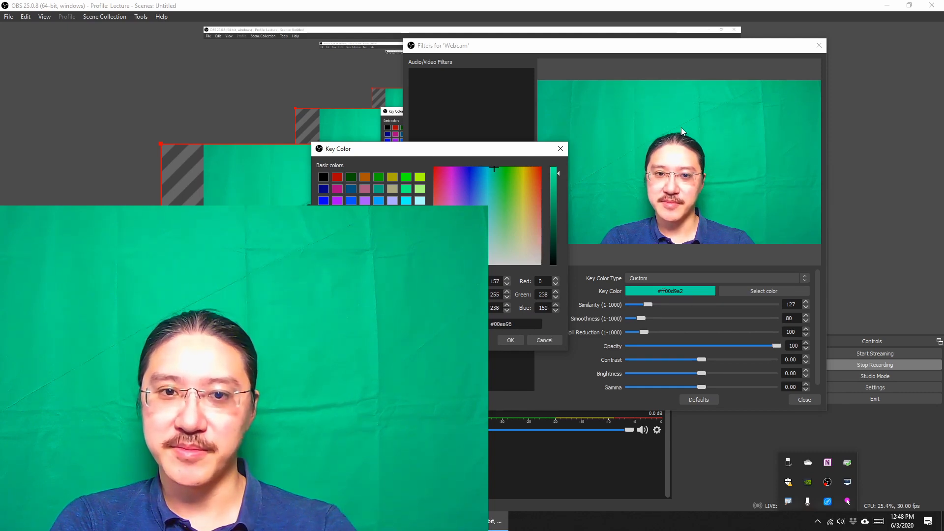
{"action": "left_click", "coordinate": [510, 341]}
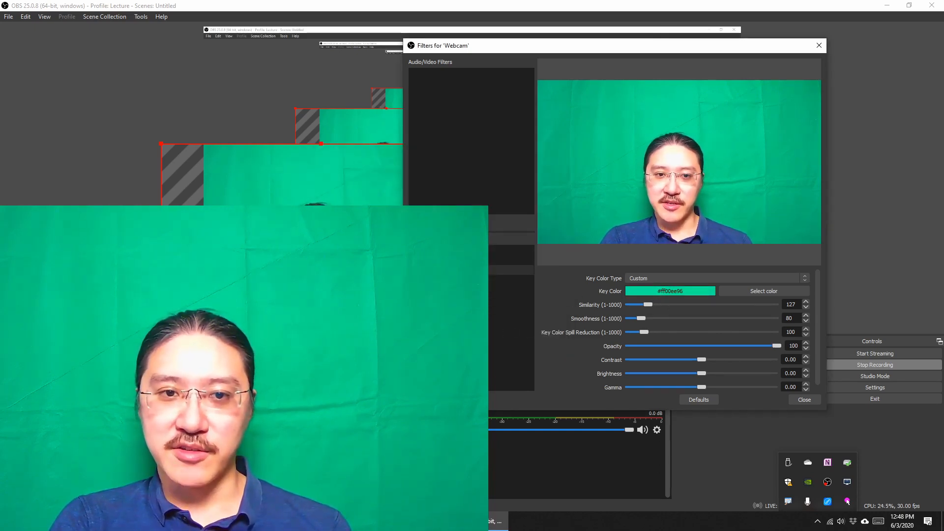
Turn on the webcam's Chroma Key filter, try its Similarity at 475, settle on 267 and close the filters.
{"action": "left_click", "coordinate": [416, 270]}
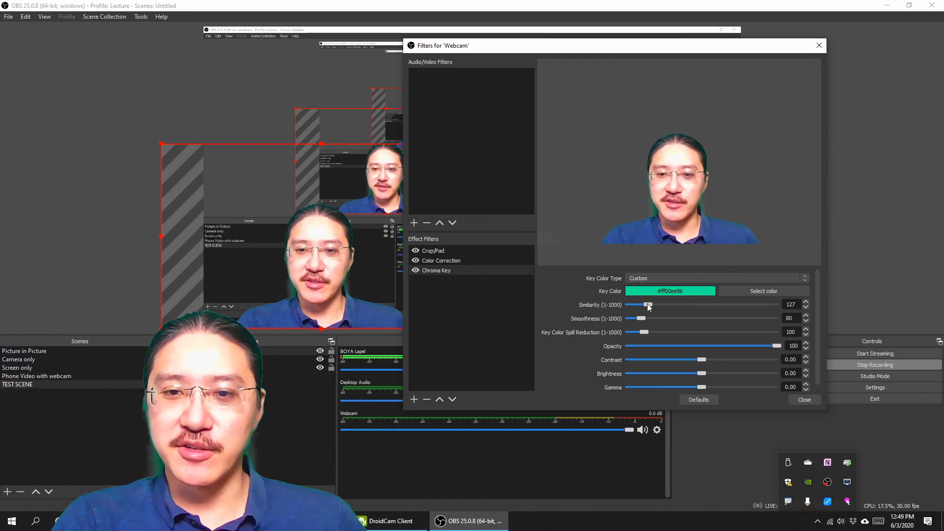
{"action": "left_click_drag", "start_coordinate": [648, 304], "coordinate": [698, 302]}
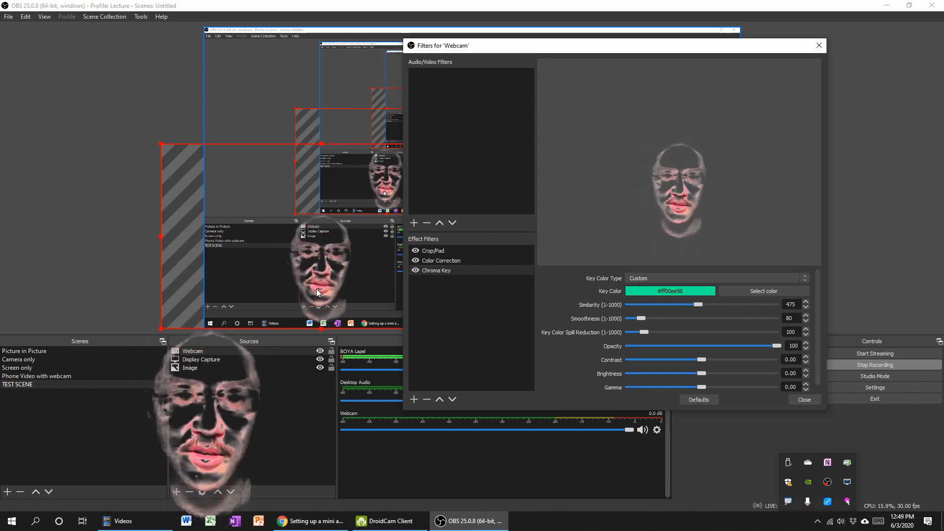
{"action": "left_click_drag", "start_coordinate": [701, 302], "coordinate": [668, 305]}
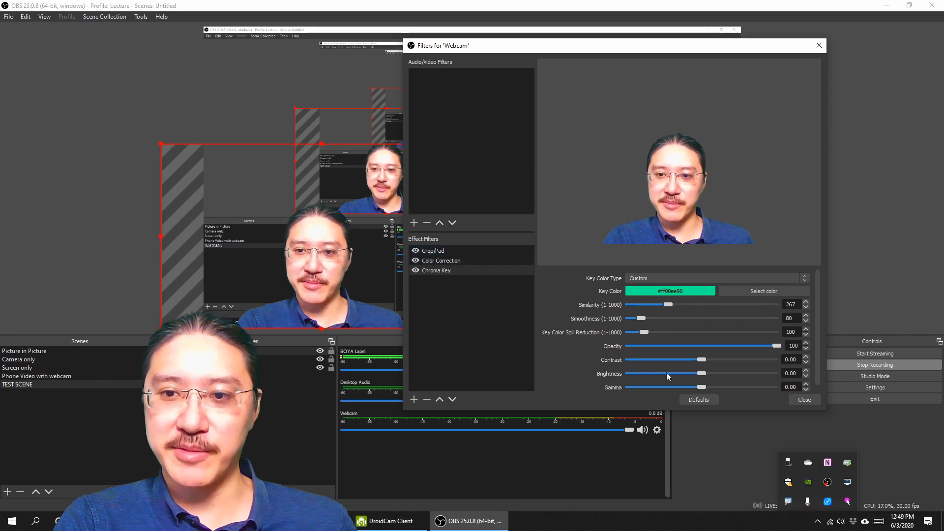
{"action": "left_click", "coordinate": [804, 400]}
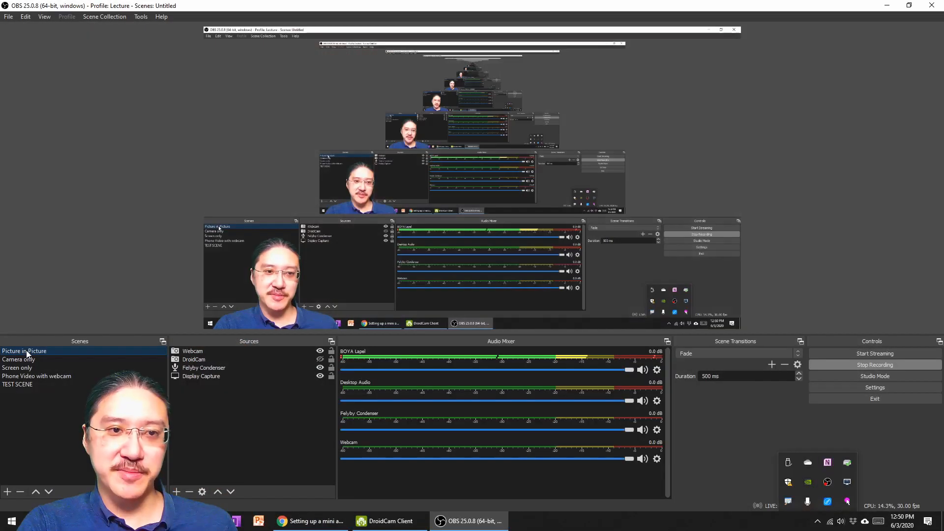
Show the Camera only, Screen only and Phone Video with webcam scenes in turn, and return to Picture in Picture.
{"action": "left_click", "coordinate": [26, 359]}
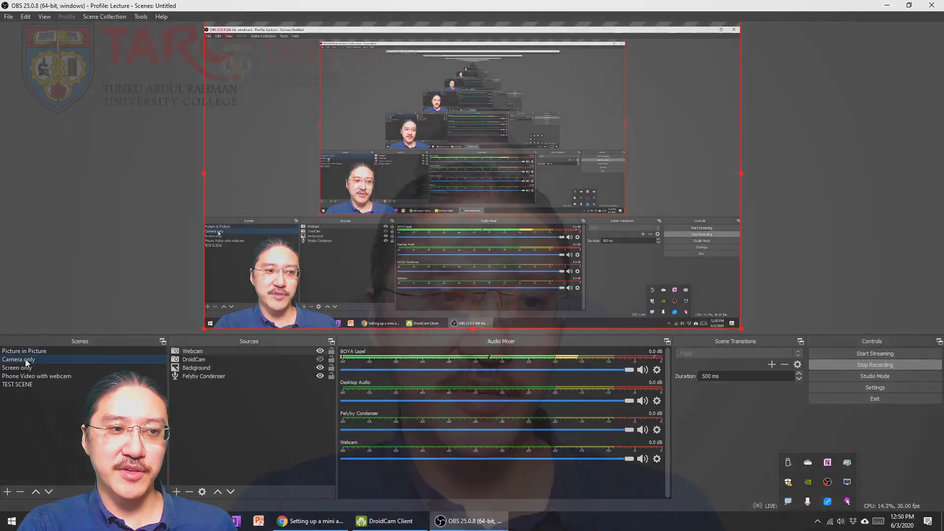
{"action": "left_click", "coordinate": [25, 368]}
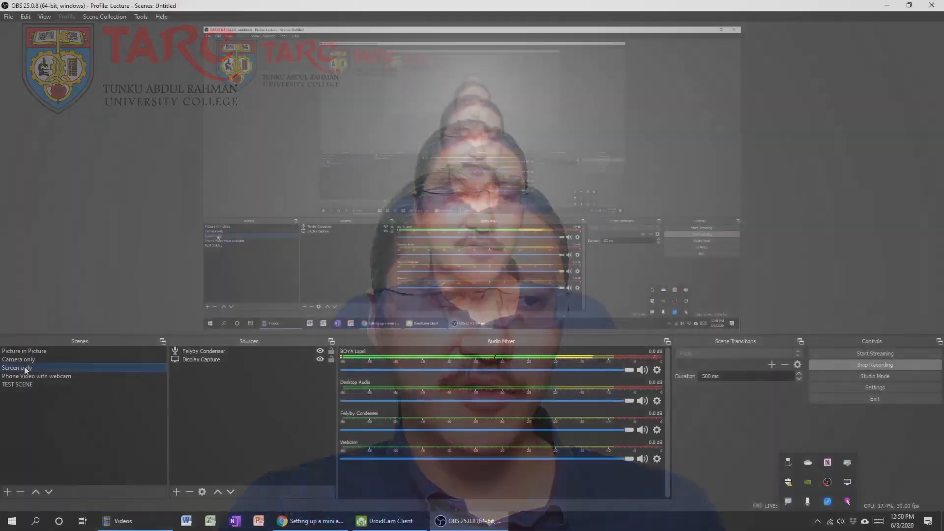
{"action": "left_click", "coordinate": [23, 374]}
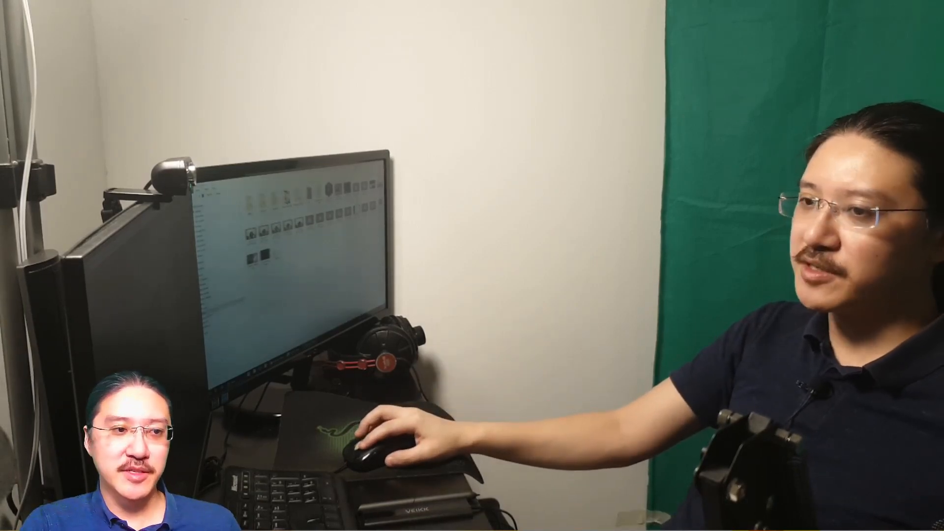
{"action": "left_click", "coordinate": [25, 352]}
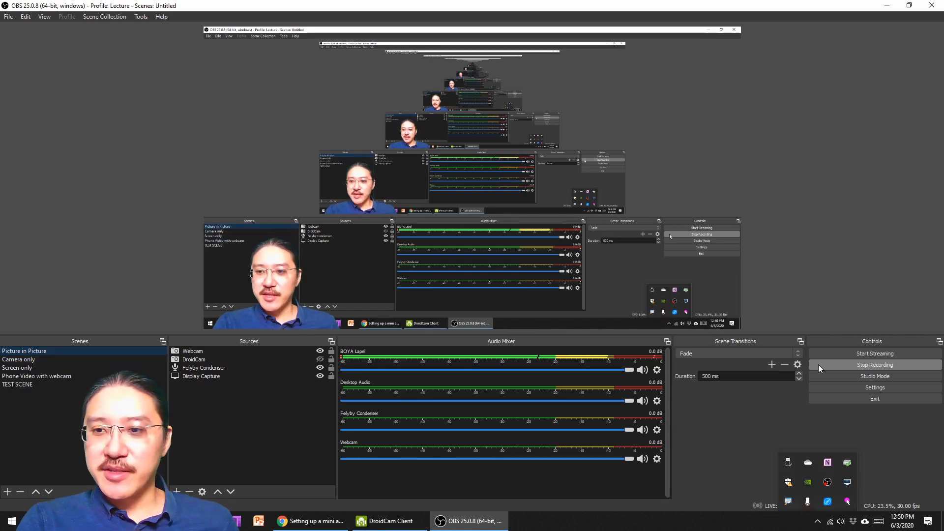
Review the Hotkeys settings for recording and for switching to each scene, and close the settings without changes.
{"action": "left_click", "coordinate": [861, 389]}
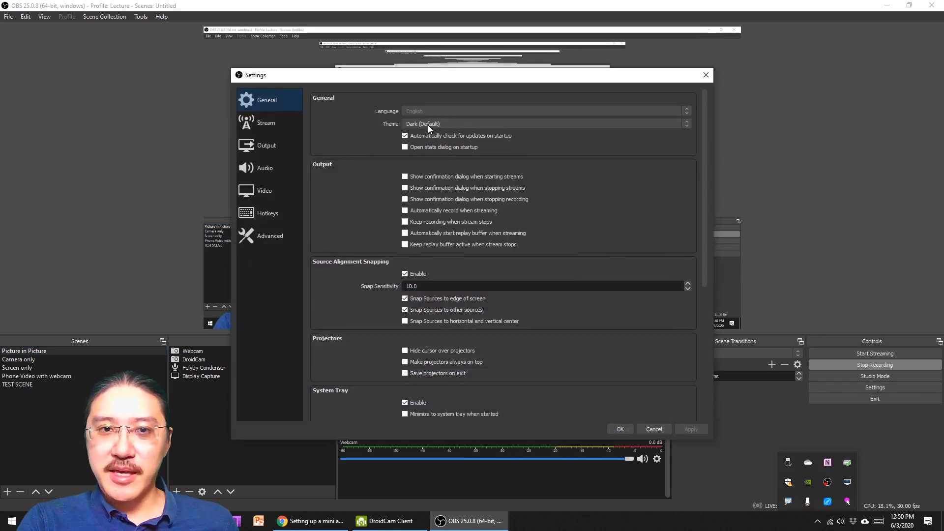
{"action": "left_click", "coordinate": [261, 209]}
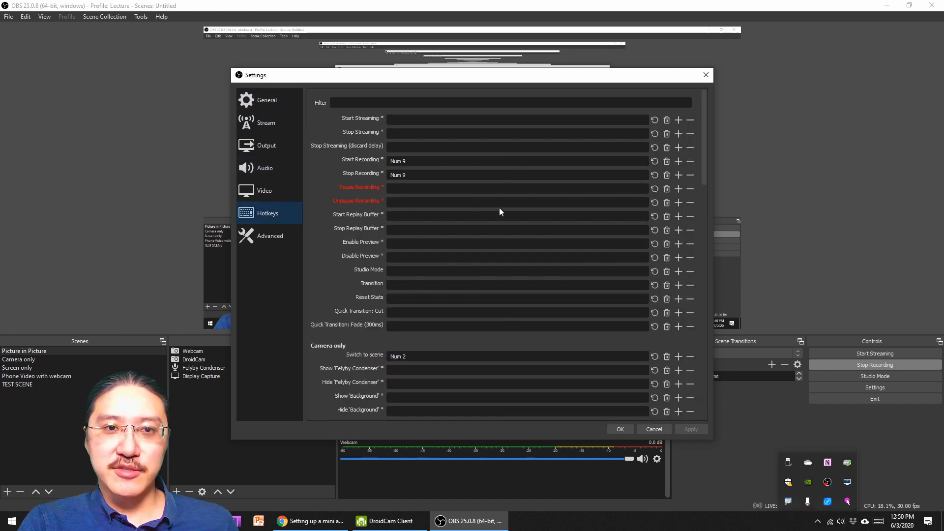
{"action": "scroll", "coordinate": [492, 246], "scroll_direction": "down", "scroll_amount": 5}
{"action": "scroll", "coordinate": [360, 184], "scroll_direction": "down", "scroll_amount": 5}
{"action": "scroll", "coordinate": [412, 221], "scroll_direction": "up", "scroll_amount": 4}
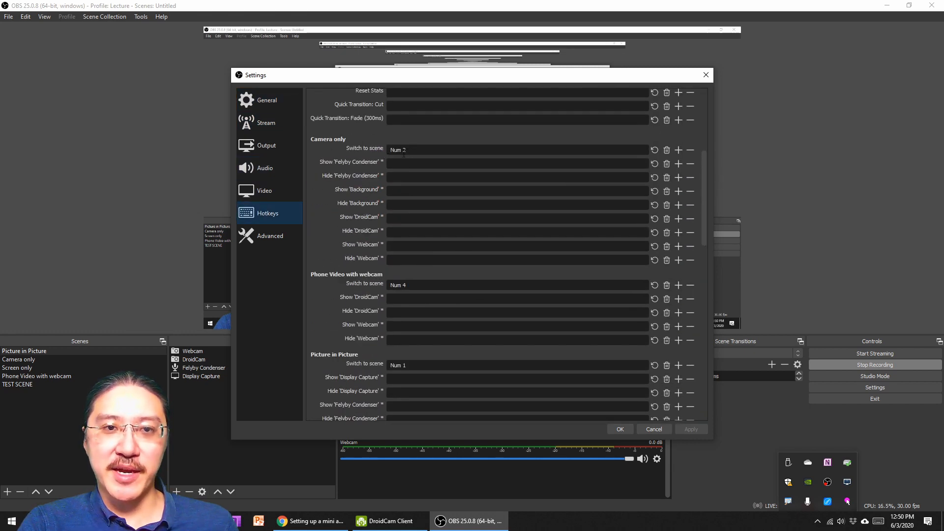
{"action": "scroll", "coordinate": [404, 154], "scroll_direction": "down", "scroll_amount": 6}
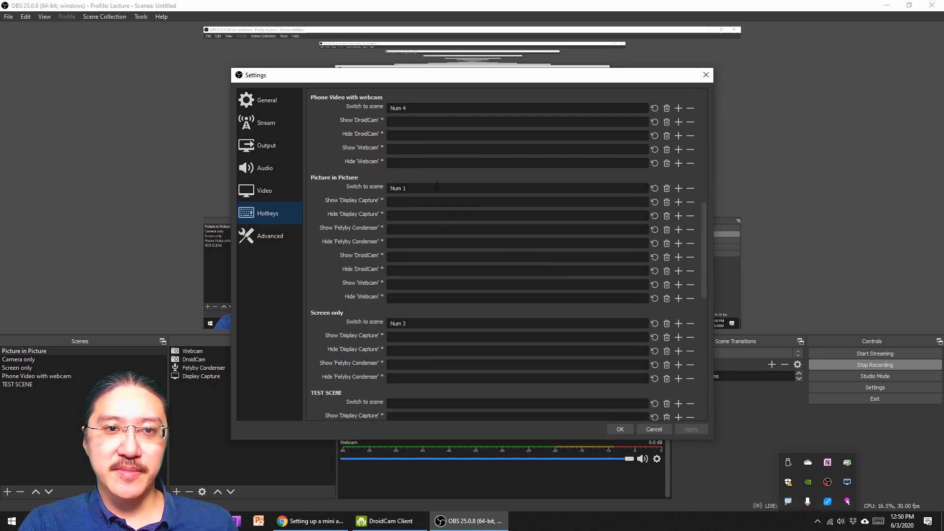
{"action": "scroll", "coordinate": [437, 186], "scroll_direction": "down", "scroll_amount": 4}
{"action": "scroll", "coordinate": [417, 206], "scroll_direction": "up", "scroll_amount": 8}
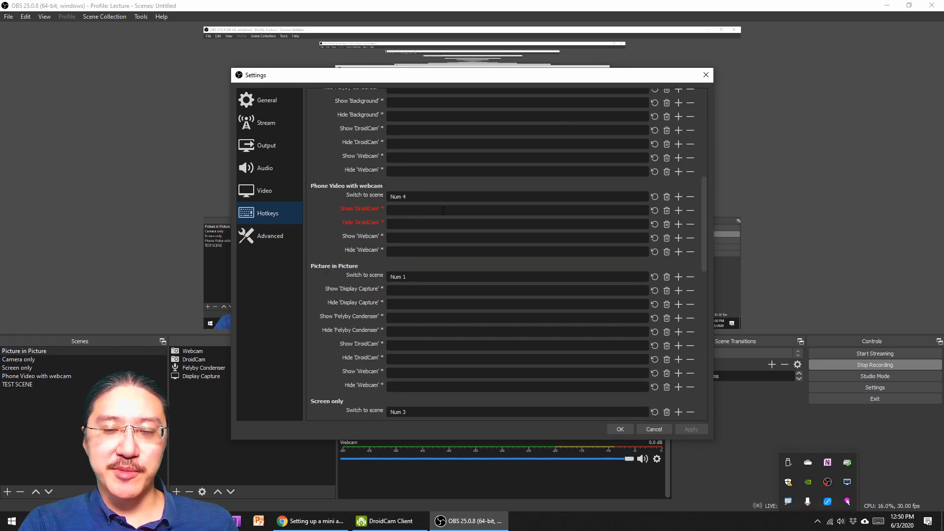
{"action": "left_click", "coordinate": [706, 75]}
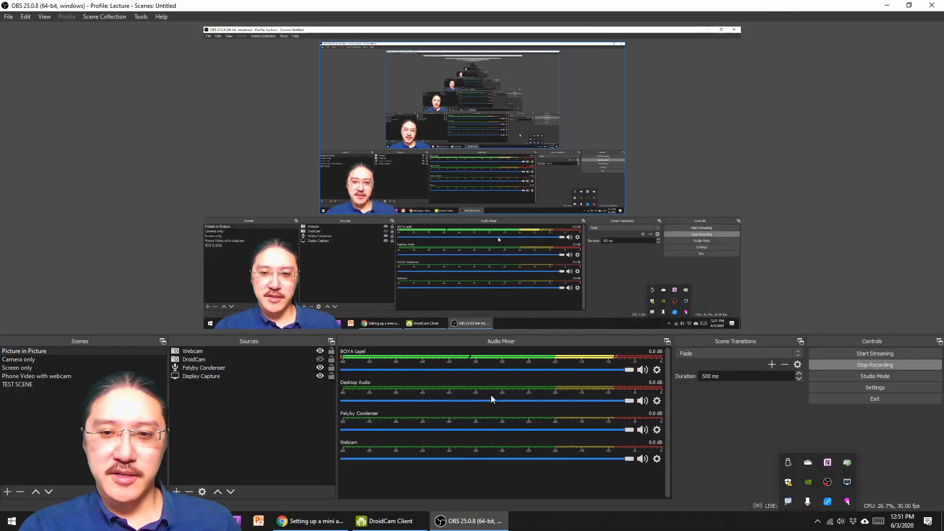
{"action": "left_click", "coordinate": [256, 377]}
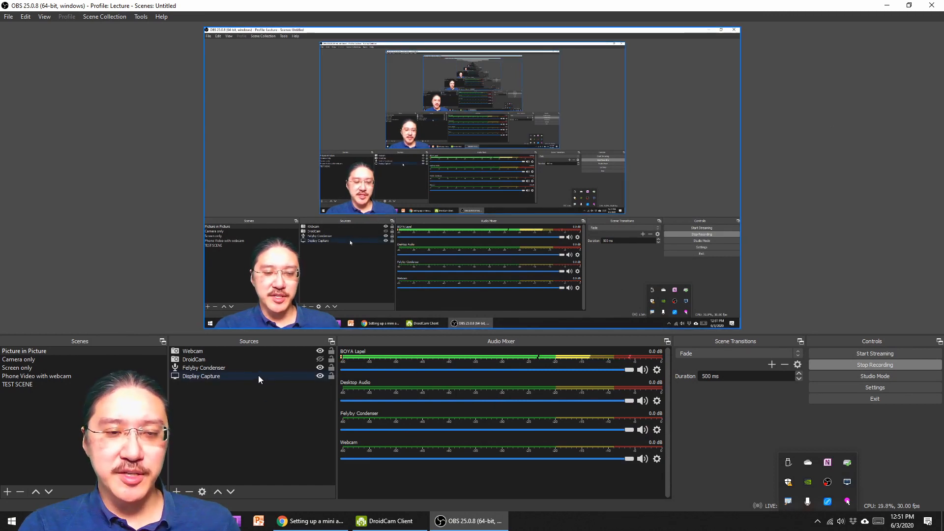
{"action": "left_click", "coordinate": [241, 354]}
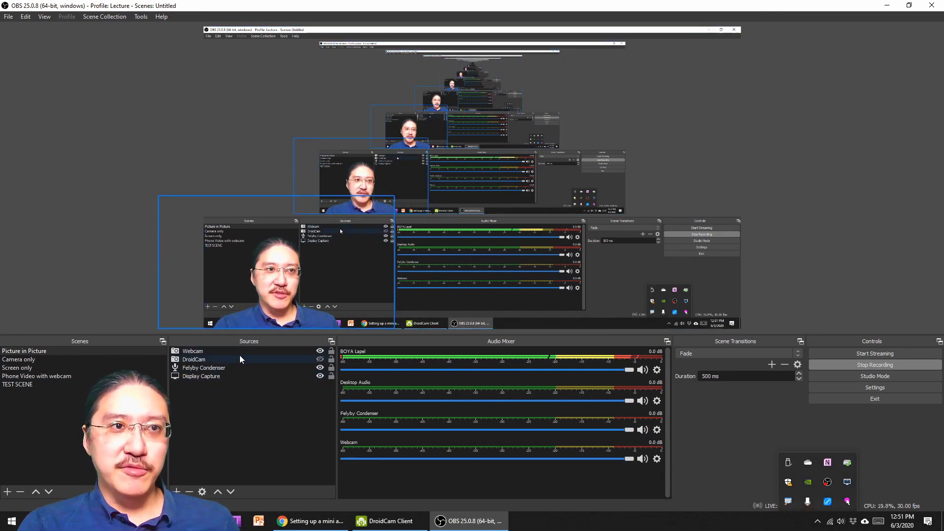
Switch to Chrome and show the OBS Virtualcam plugin's forum page.
{"action": "left_click", "coordinate": [146, 17]}
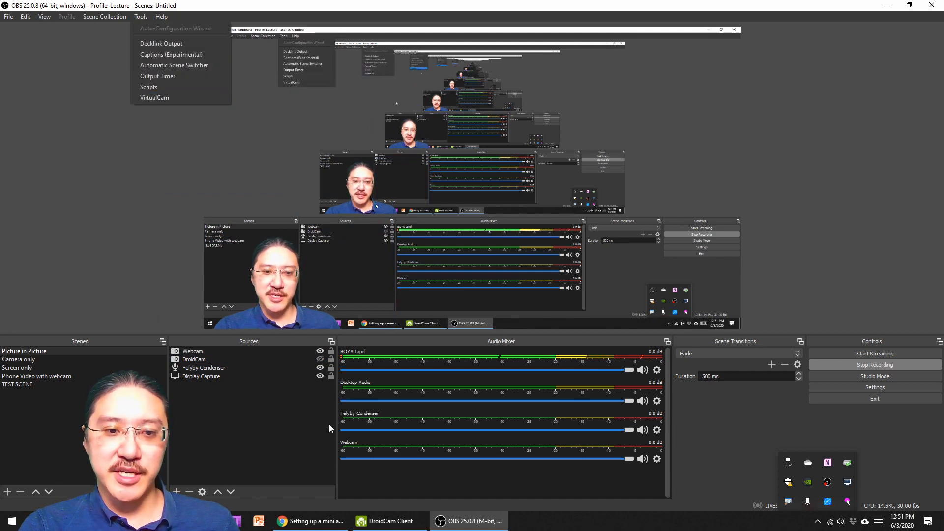
{"action": "key", "text": "alt+Tab"}
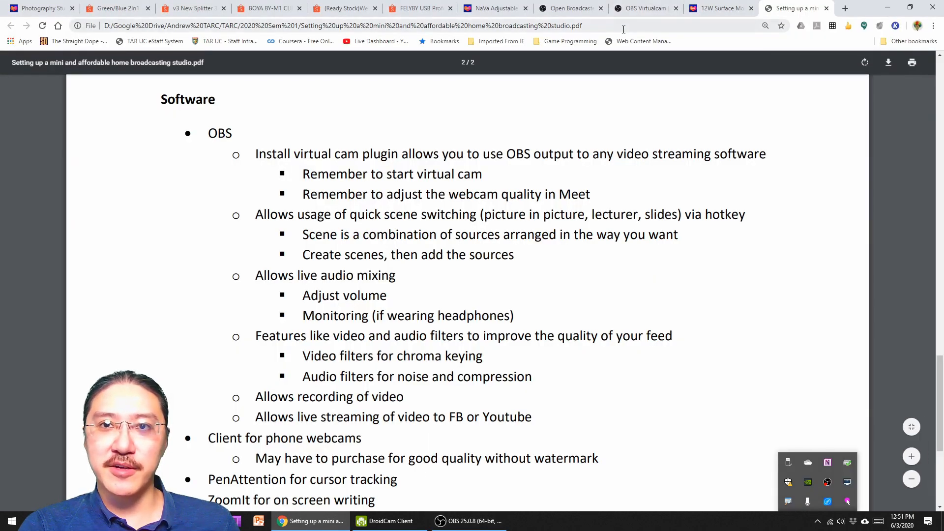
{"action": "left_click", "coordinate": [645, 8]}
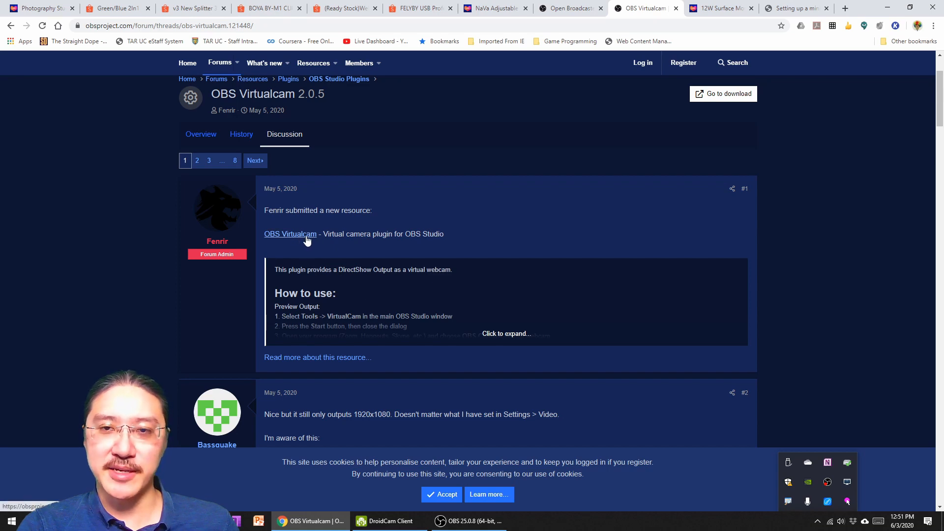
Switch back to OBS, review the VirtualCam options such as AutoStart, and close them.
{"action": "left_click", "coordinate": [469, 521]}
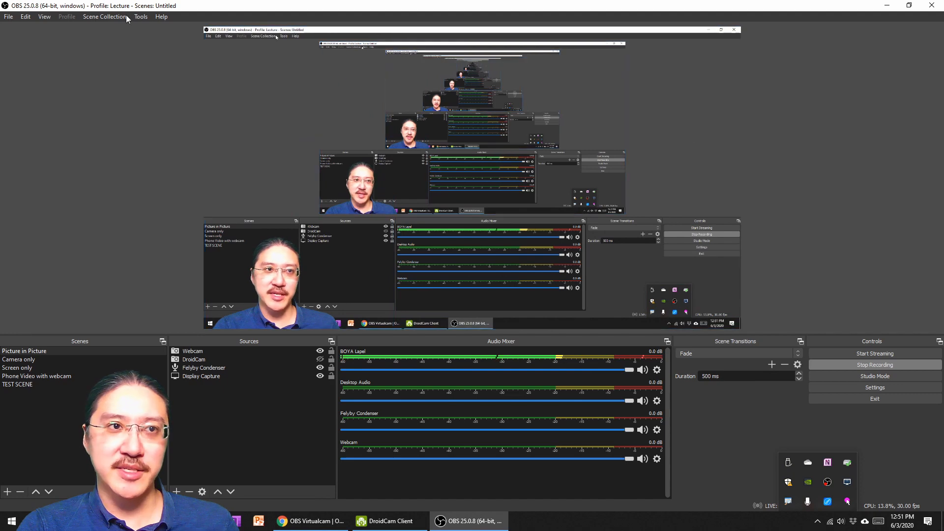
{"action": "left_click", "coordinate": [141, 16]}
{"action": "left_click", "coordinate": [164, 97]}
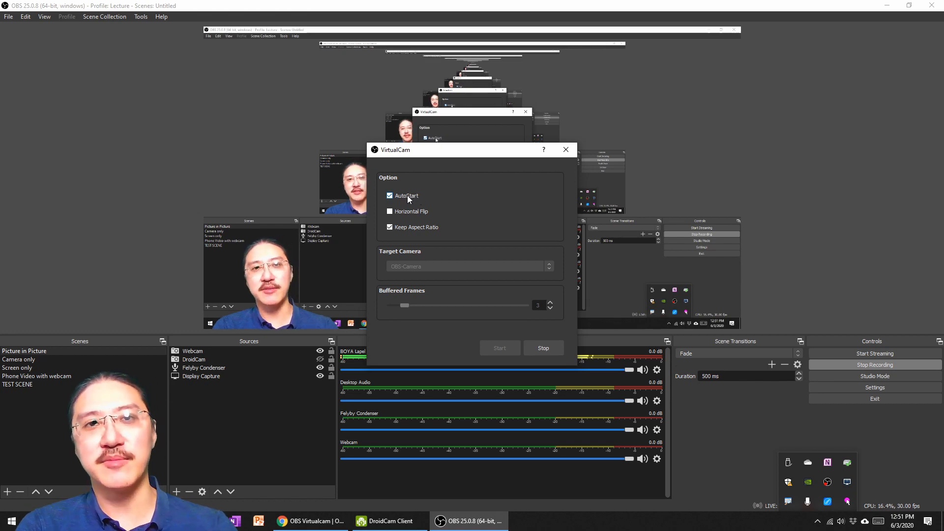
{"action": "left_click", "coordinate": [566, 149]}
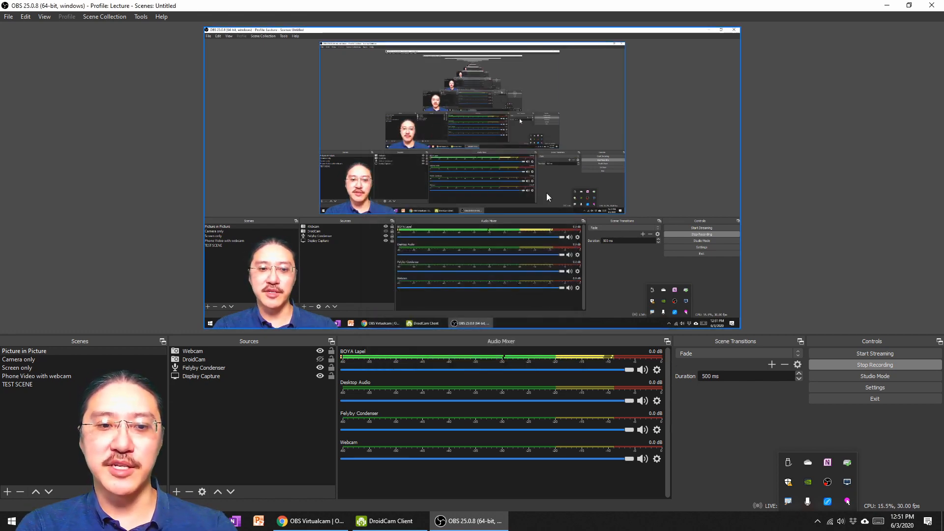
Switch to Chrome and open meet.google.com in a new tab.
{"action": "left_click", "coordinate": [321, 520]}
{"action": "left_click", "coordinate": [846, 8]}
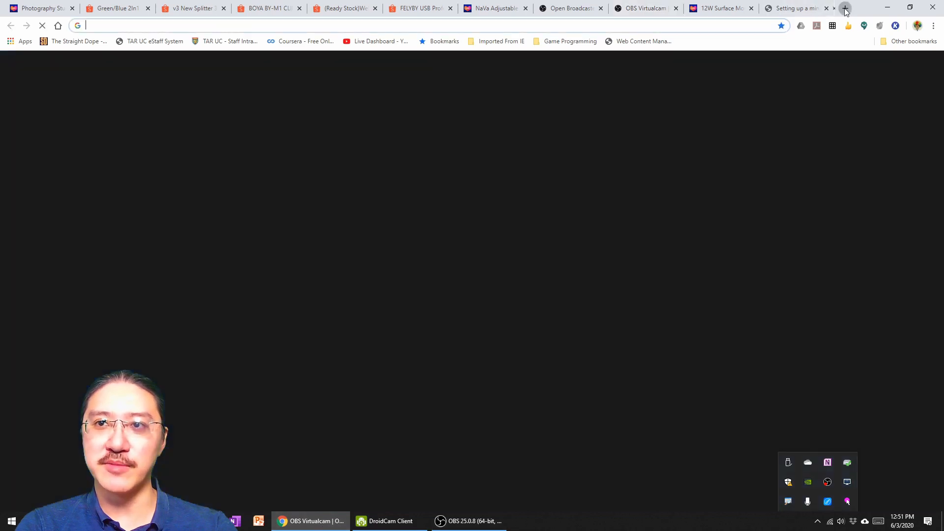
{"action": "type", "text": "meet.google.com"}
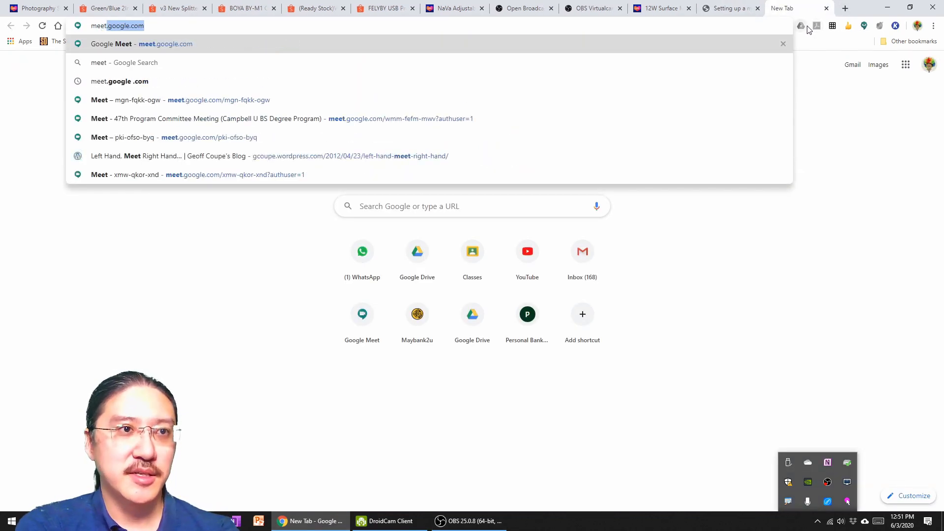
{"action": "key", "text": "Return"}
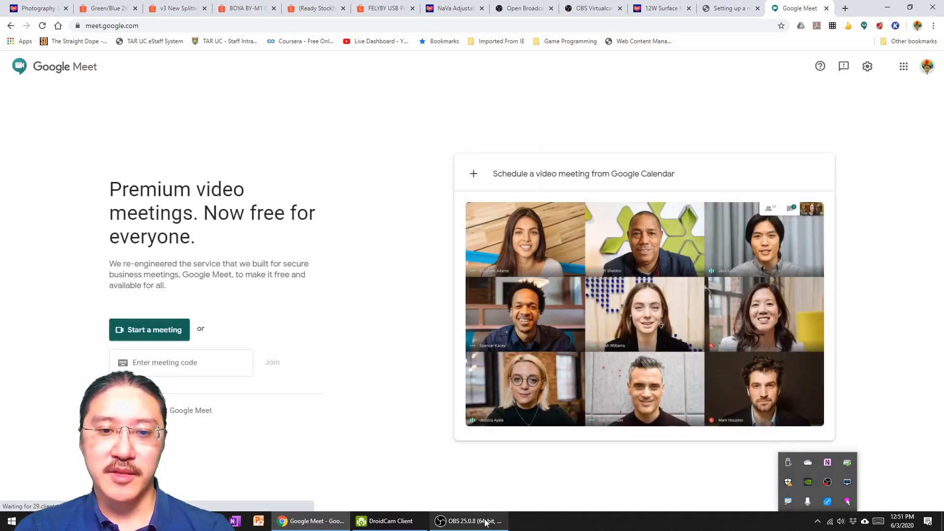
Start a new Google Meet meeting and mute the microphone on its preview page.
{"action": "left_click", "coordinate": [470, 521]}
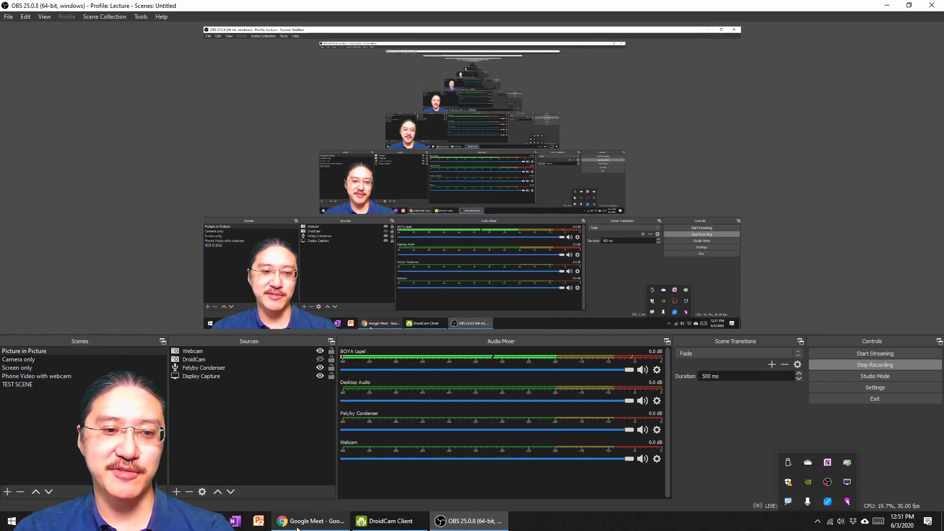
{"action": "key", "text": "alt+Tab"}
{"action": "left_click", "coordinate": [163, 329]}
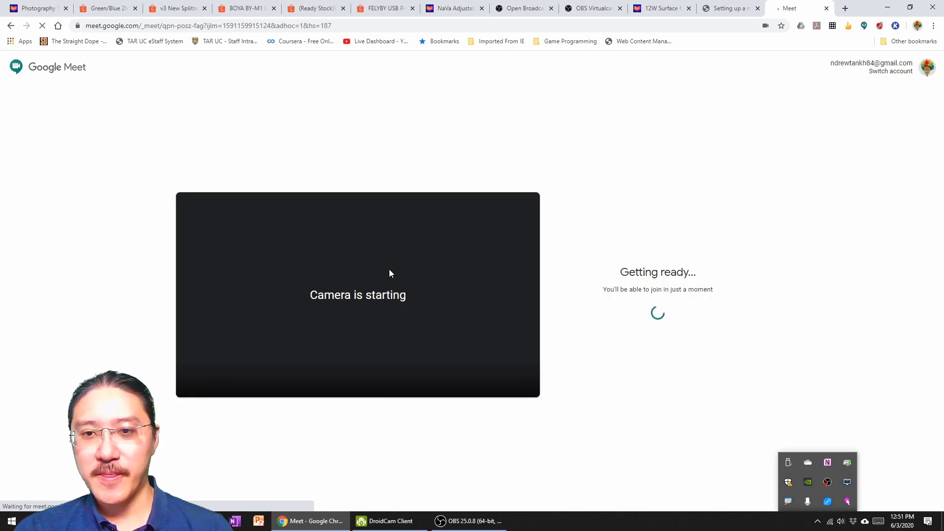
{"action": "left_click", "coordinate": [336, 377]}
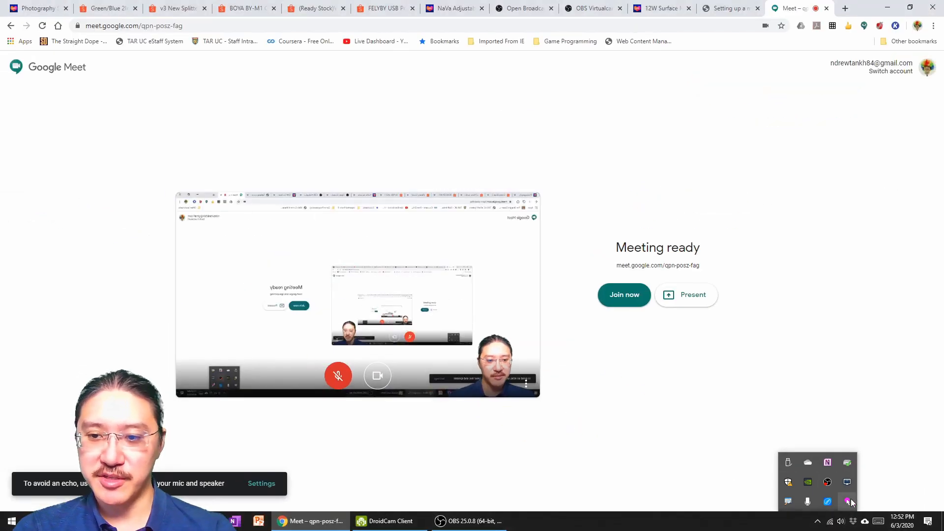
Turn on mouse-pointer highlighting through the screen highlighter utility running in the background.
{"action": "right_click", "coordinate": [849, 502]}
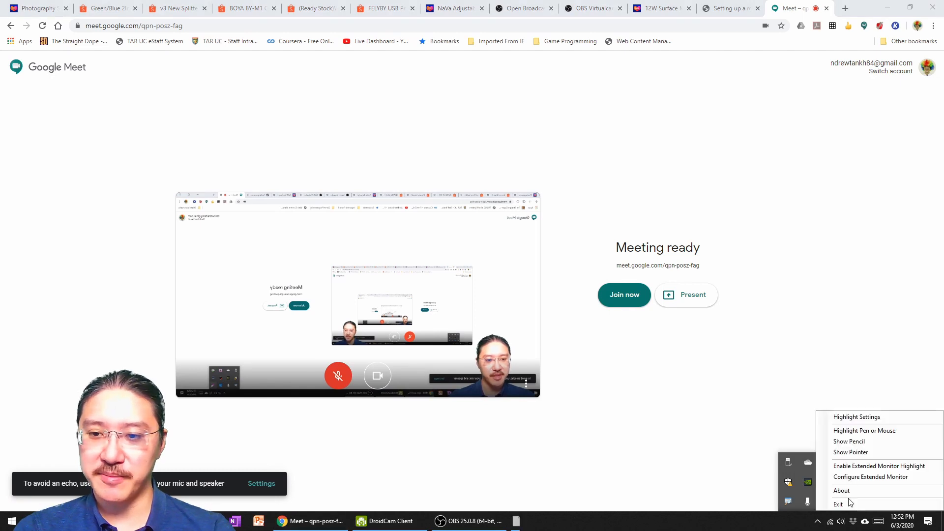
{"action": "left_click", "coordinate": [850, 432]}
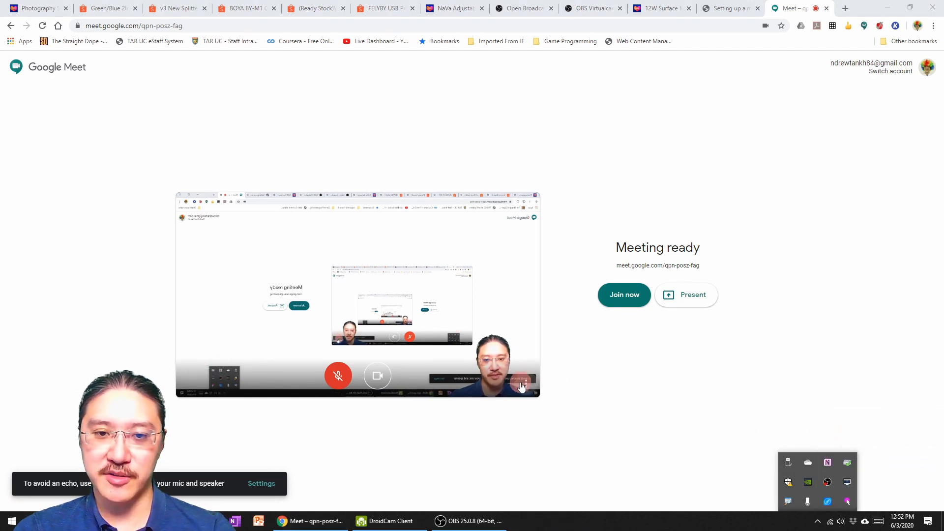
In the Meet video settings, set both the maximum send and receive resolutions to High definition (720p).
{"action": "left_click", "coordinate": [526, 388]}
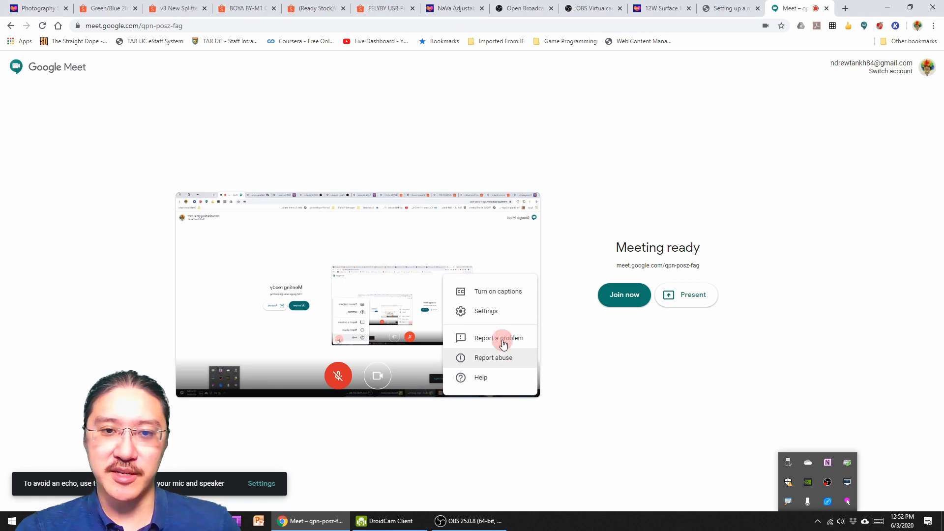
{"action": "left_click", "coordinate": [496, 313]}
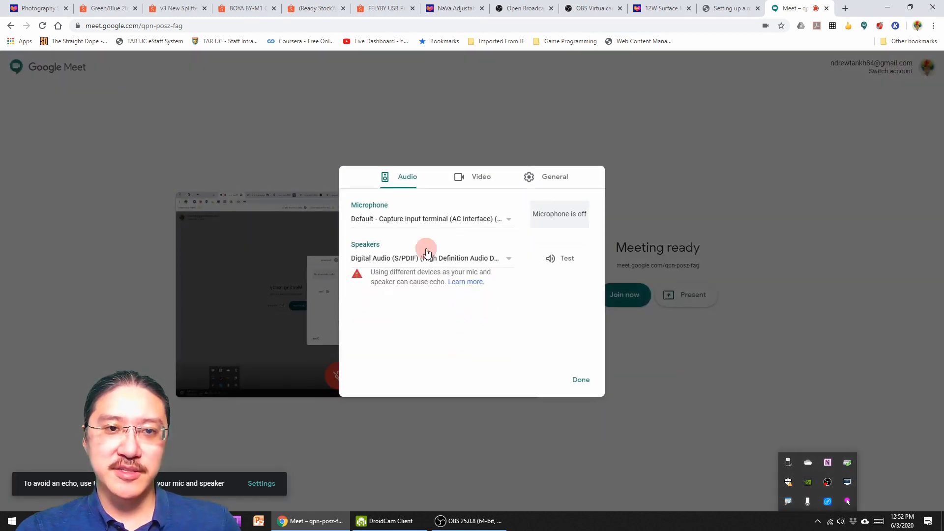
{"action": "left_click", "coordinate": [479, 180]}
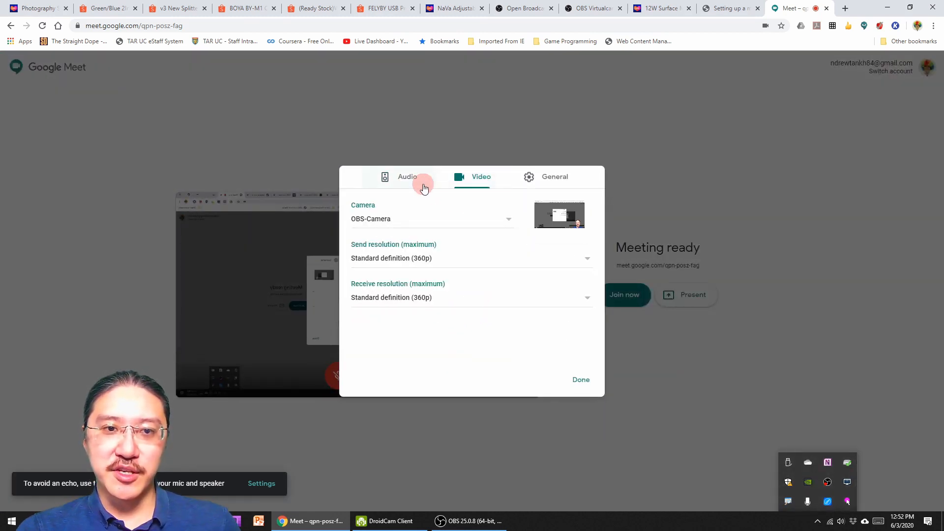
{"action": "left_click", "coordinate": [554, 261]}
{"action": "left_click", "coordinate": [459, 243]}
{"action": "left_click", "coordinate": [551, 298]}
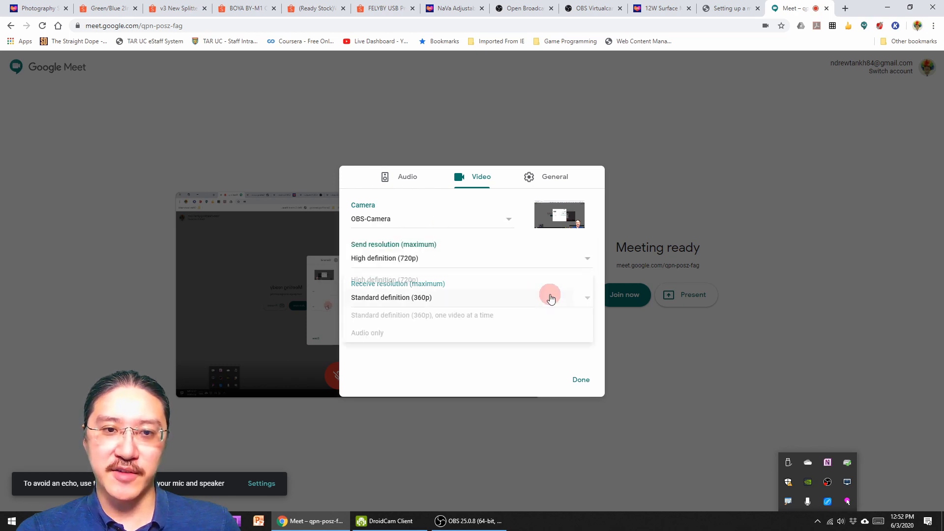
{"action": "left_click", "coordinate": [473, 281]}
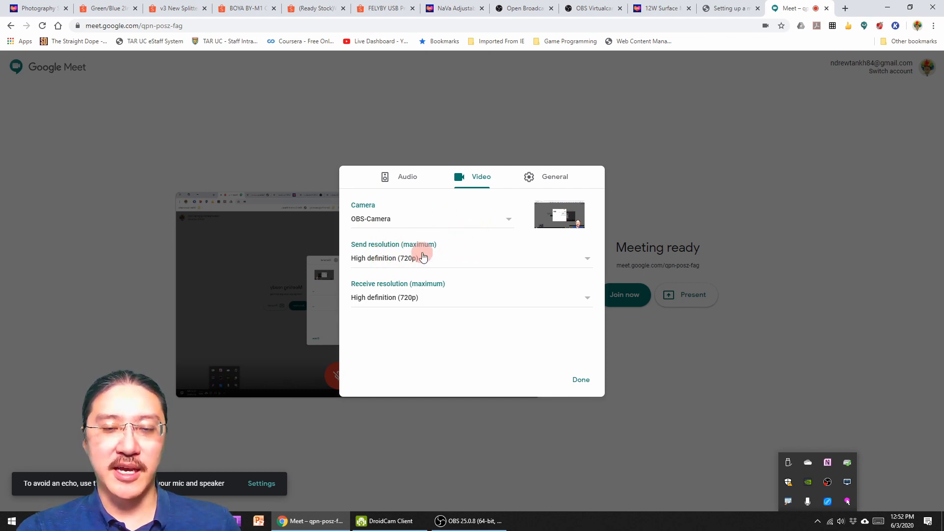
{"action": "left_click", "coordinate": [581, 382]}
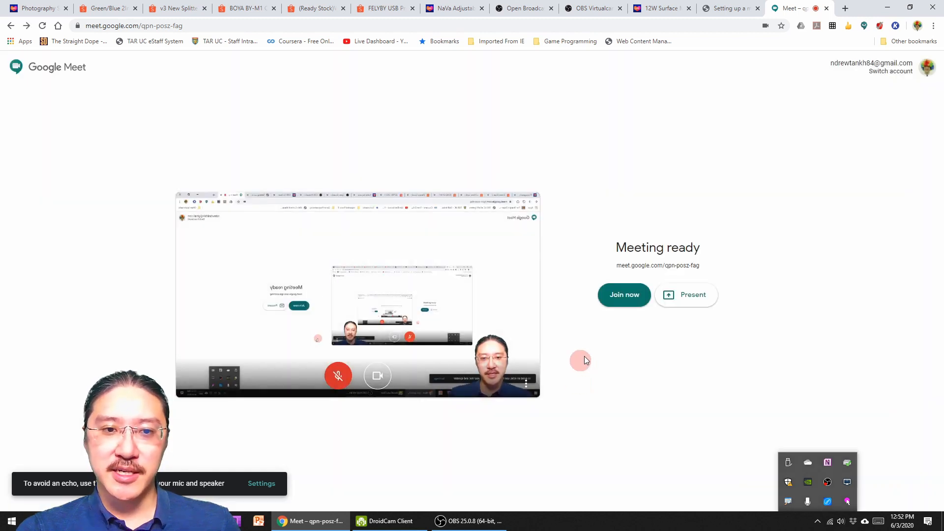
Join the meeting and dismiss the Add others dialog.
{"action": "left_click", "coordinate": [632, 297]}
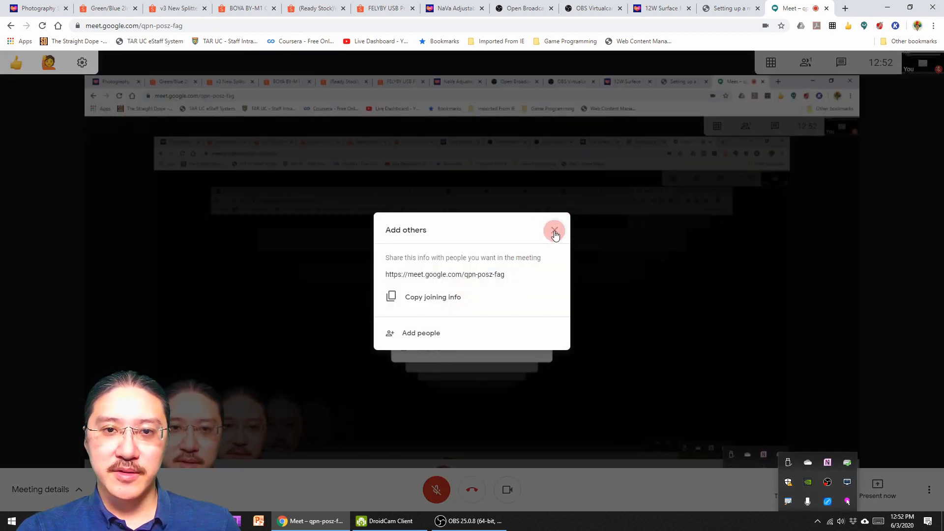
{"action": "left_click", "coordinate": [555, 235]}
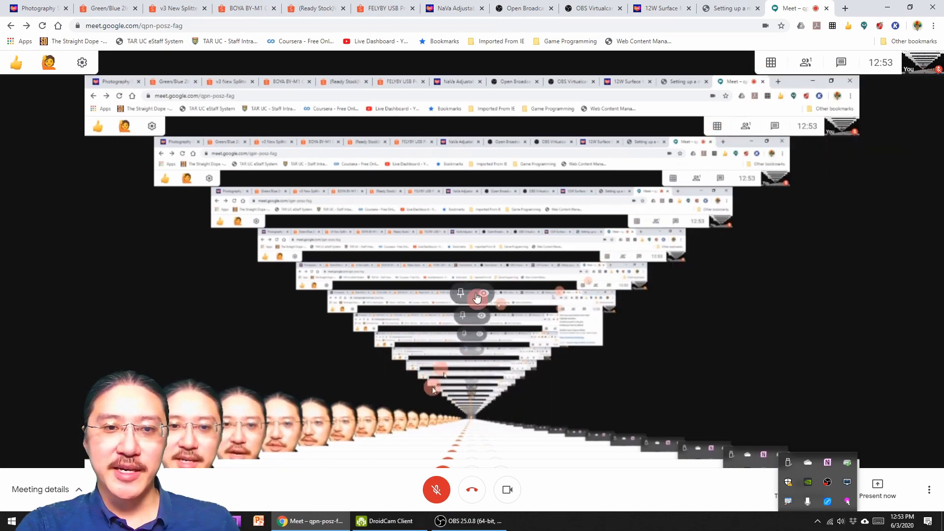
Review the Google Meet Grid View extension's options and its advanced settings, including Own Video In Grid Behavior, and close them.
{"action": "left_click", "coordinate": [833, 26]}
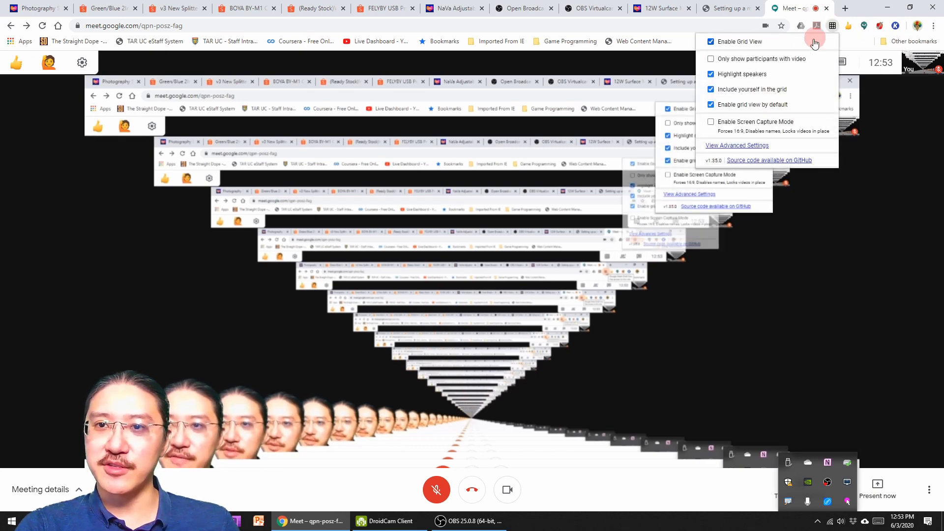
{"action": "left_click", "coordinate": [743, 146]}
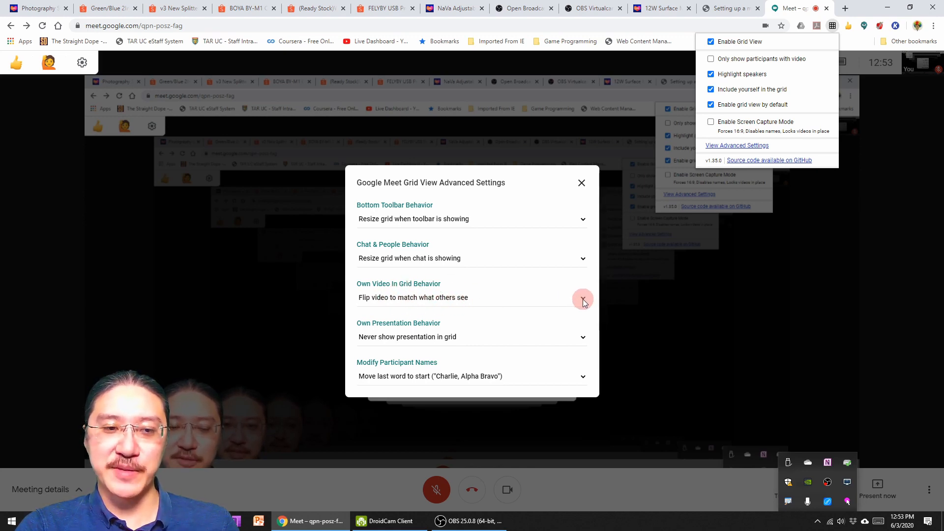
{"action": "left_click", "coordinate": [582, 184]}
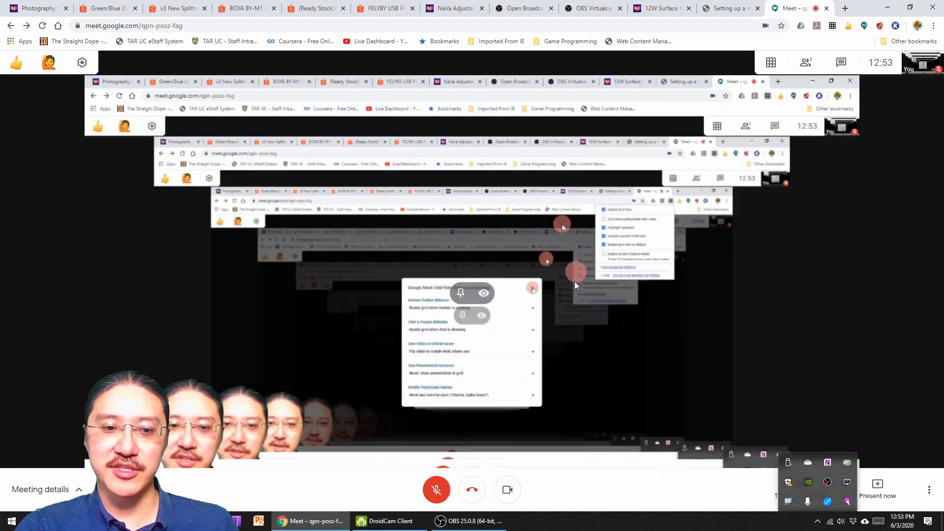
Switch to OBS, enable Horizontal Flip in the VirtualCam options, and check the result in the Google Meet window in Chrome.
{"action": "left_click", "coordinate": [480, 522]}
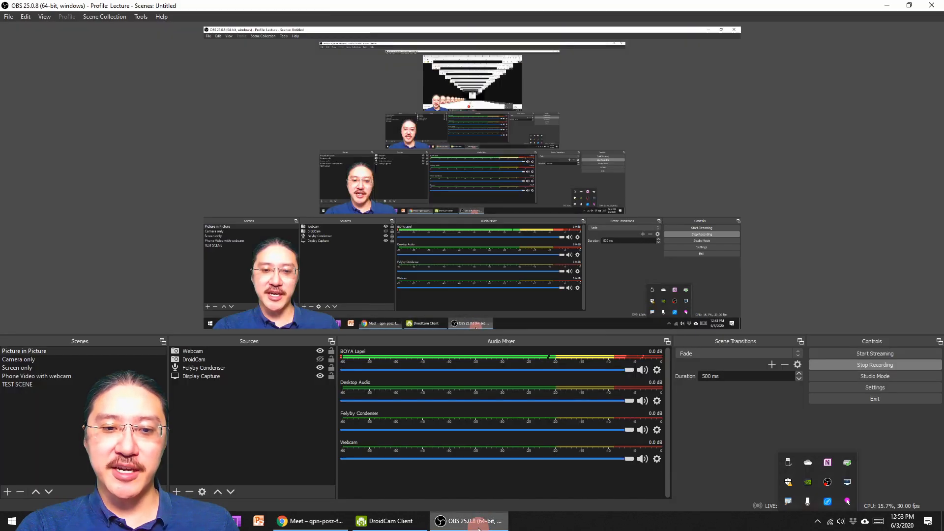
{"action": "left_click", "coordinate": [140, 17]}
{"action": "left_click", "coordinate": [155, 95]}
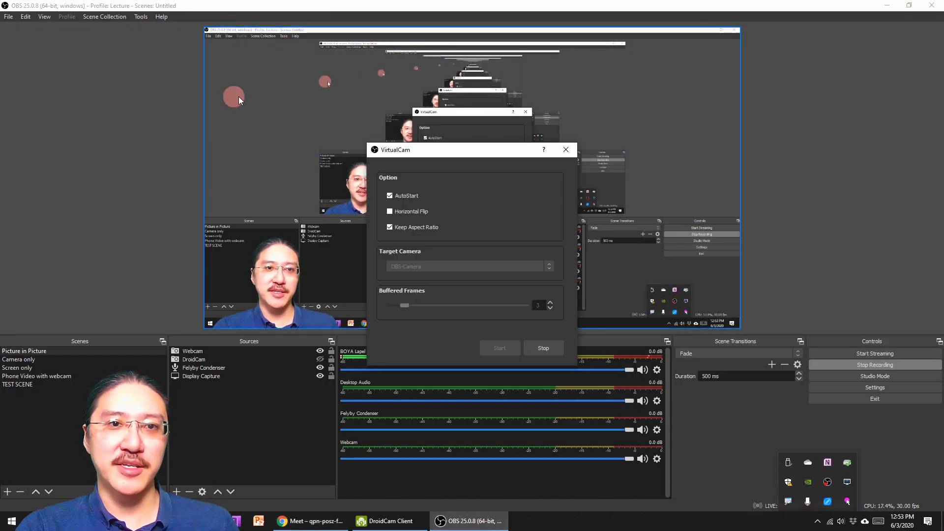
{"action": "left_click", "coordinate": [396, 211]}
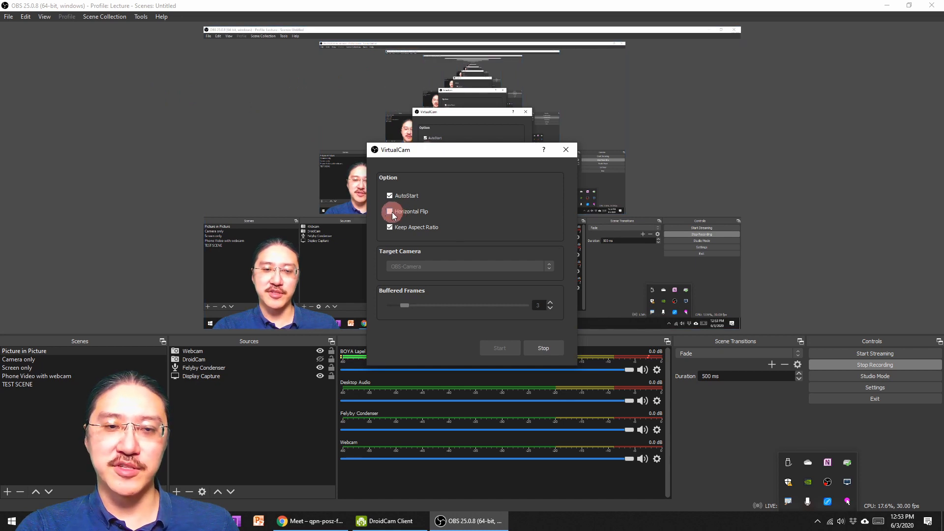
{"action": "left_click", "coordinate": [389, 211]}
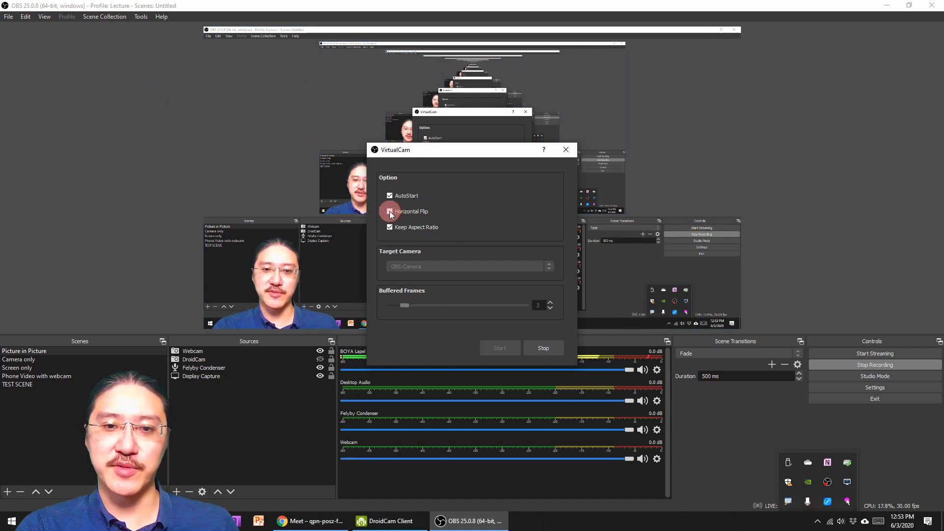
{"action": "left_click", "coordinate": [318, 522]}
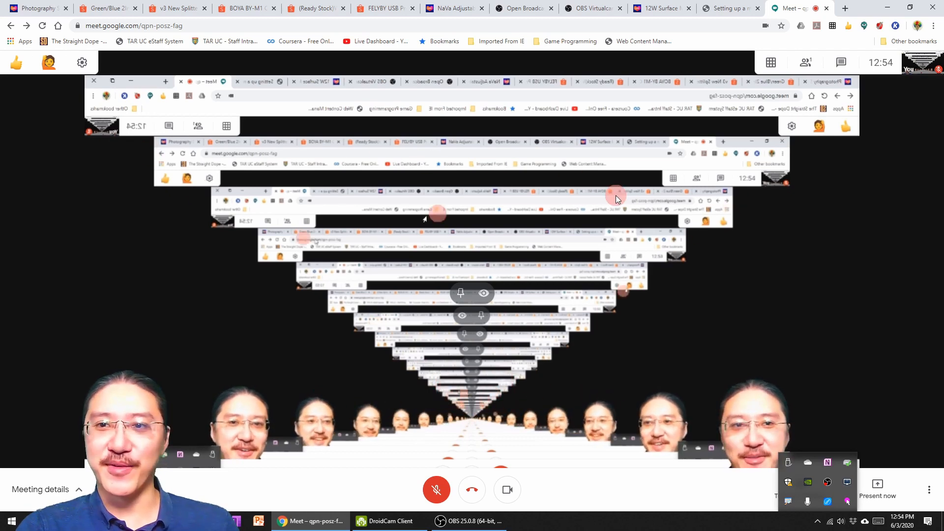
Switch back to OBS, turn off VirtualCam's Horizontal Flip, and recheck the video in Google Meet before closing the VirtualCam options.
{"action": "left_click", "coordinate": [480, 524]}
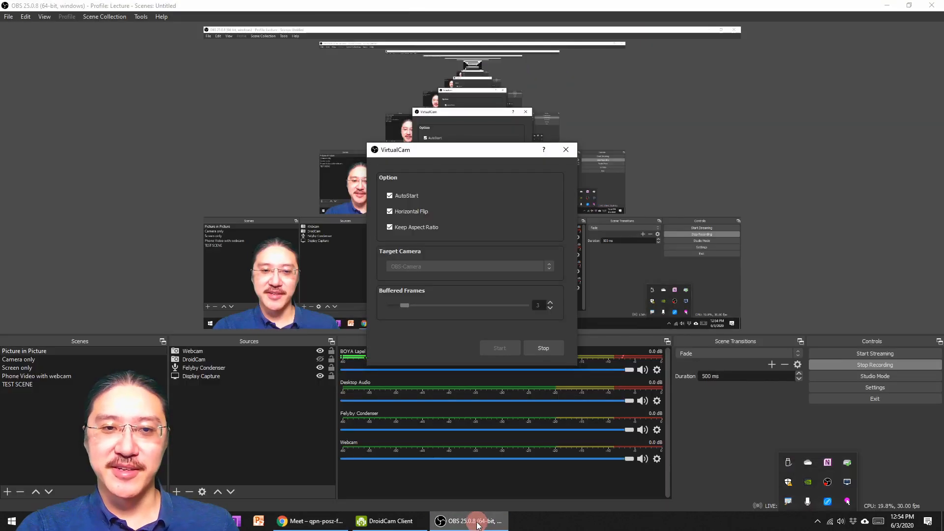
{"action": "left_click", "coordinate": [390, 212]}
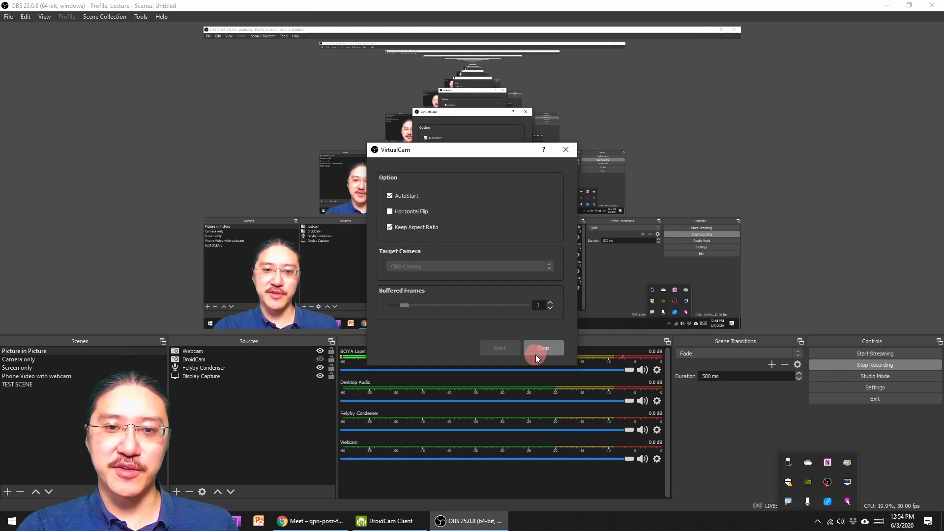
{"action": "left_click", "coordinate": [310, 521]}
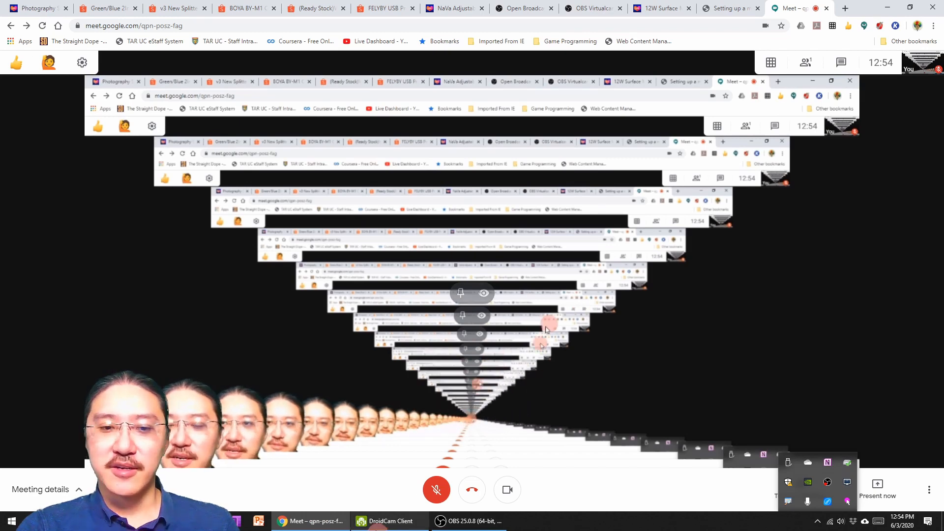
{"action": "left_click", "coordinate": [470, 521]}
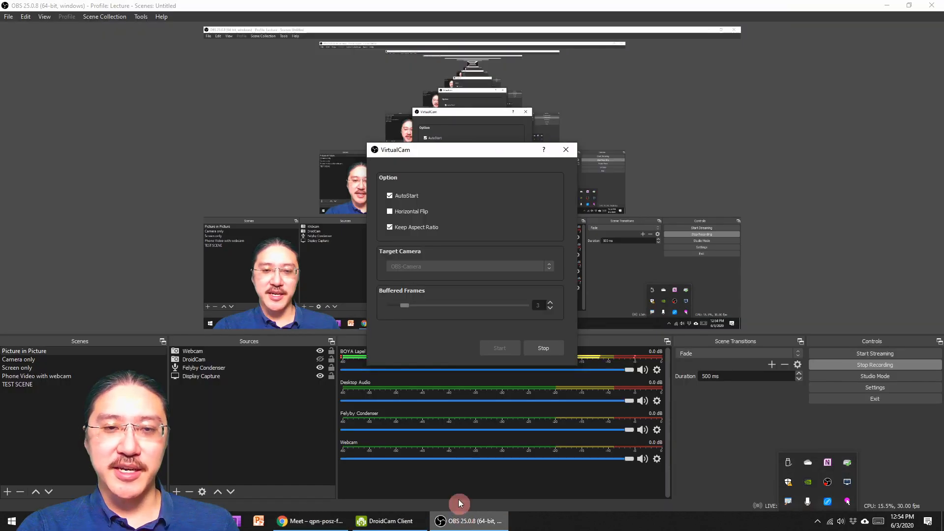
{"action": "left_click", "coordinate": [565, 150]}
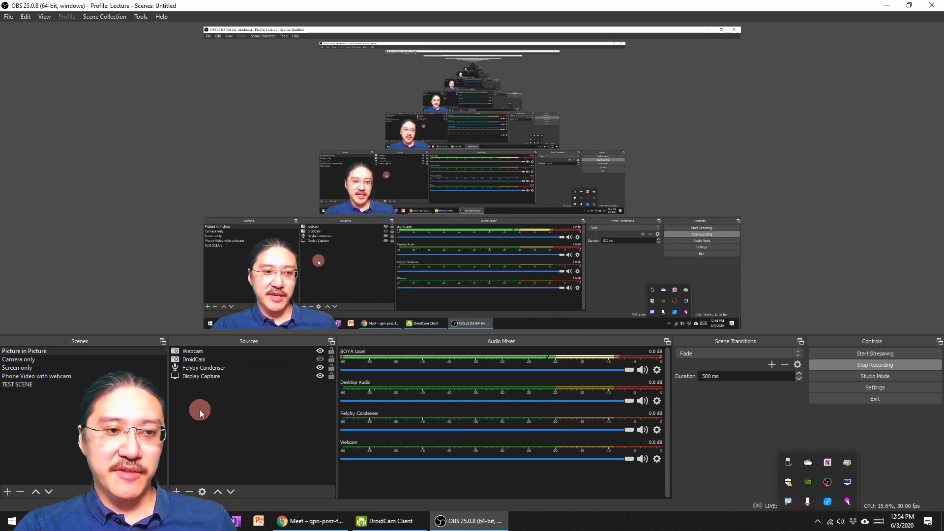
Show how to add an Audio Input Capture source to the Picture in Picture scene, and cancel without adding one.
{"action": "right_click", "coordinate": [205, 395]}
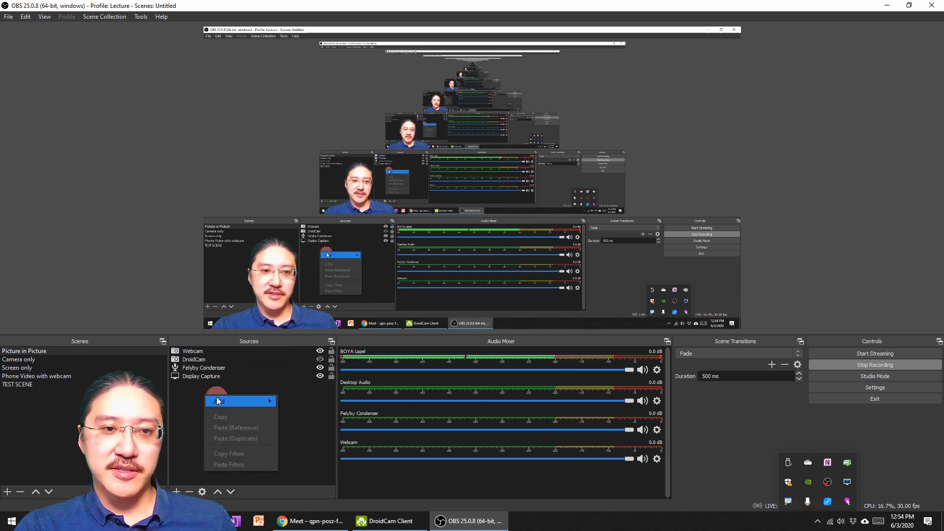
{"action": "mouse_move", "coordinate": [219, 400]}
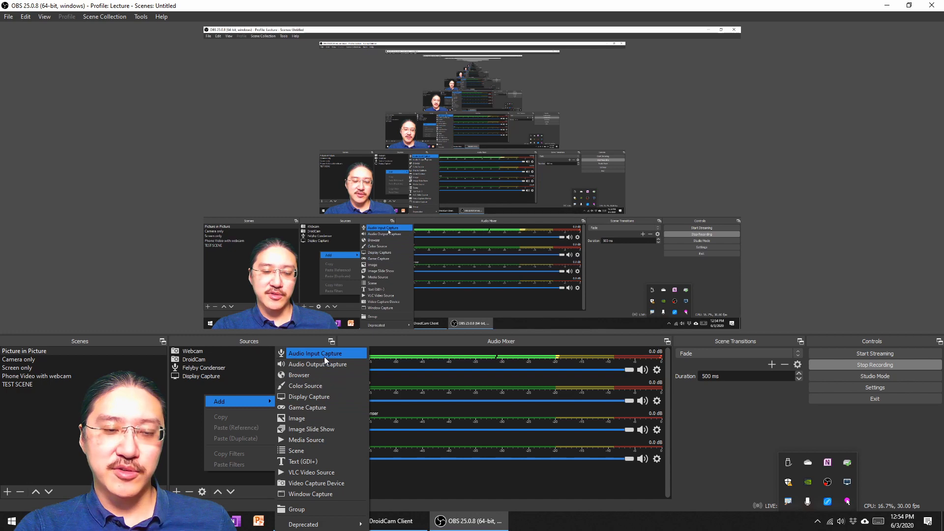
{"action": "left_click", "coordinate": [324, 356]}
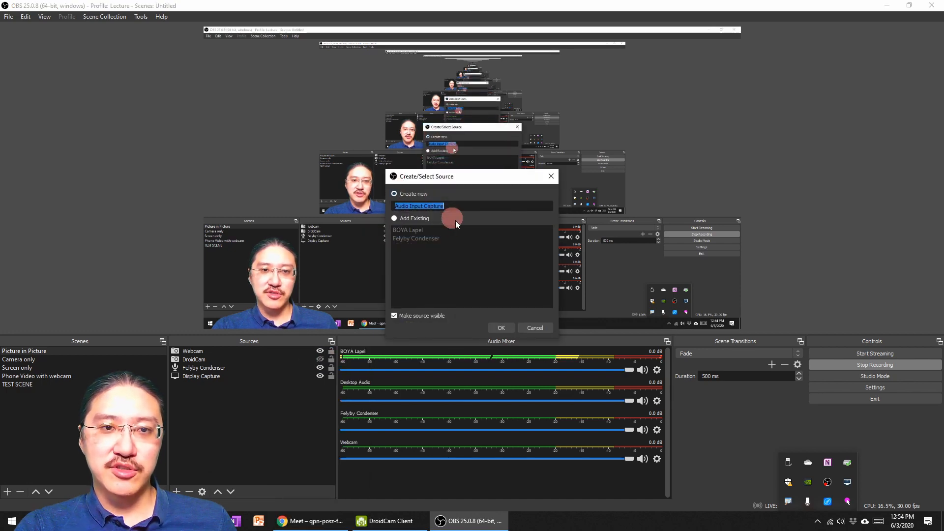
{"action": "left_click", "coordinate": [551, 179]}
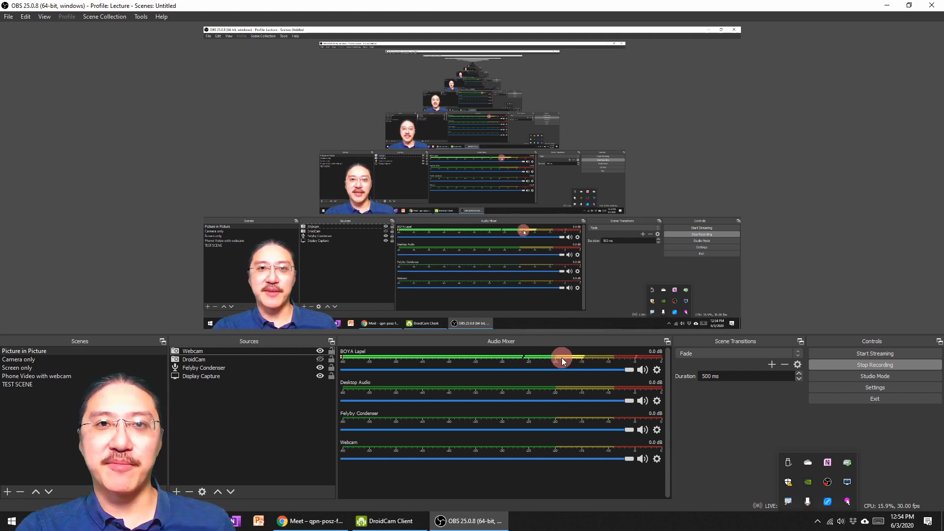
Open the BOYA Lapel audio filters, show the Noise Gate settings, and move the window aside to expose the microphone's level meter.
{"action": "left_click", "coordinate": [657, 370]}
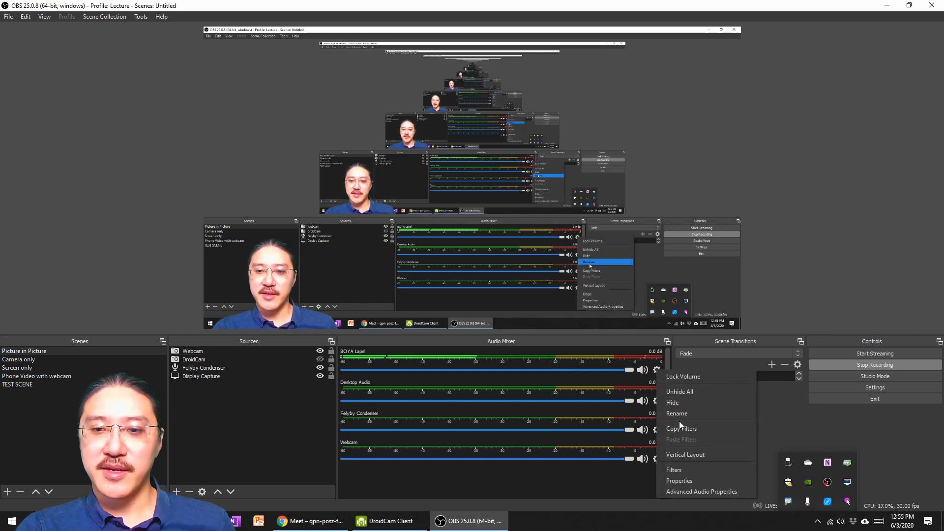
{"action": "left_click", "coordinate": [679, 470]}
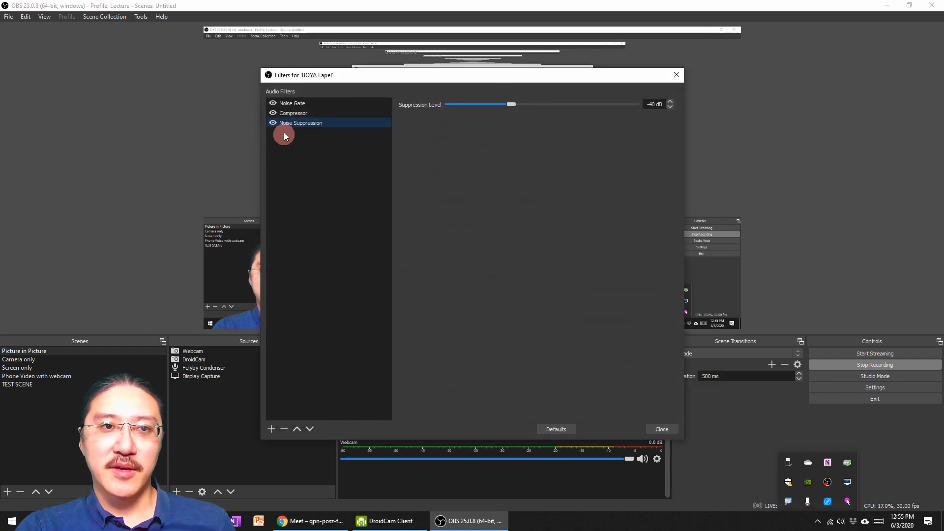
{"action": "left_click", "coordinate": [301, 104]}
{"action": "left_click_drag", "start_coordinate": [495, 79], "coordinate": [746, 71]}
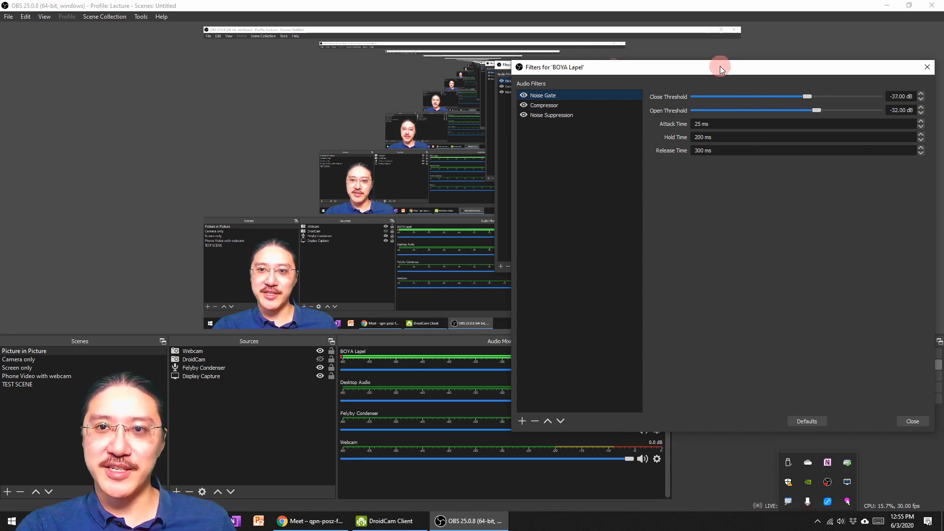
{"action": "left_click_drag", "start_coordinate": [720, 66], "coordinate": [801, 31]}
{"action": "left_click", "coordinate": [372, 362]}
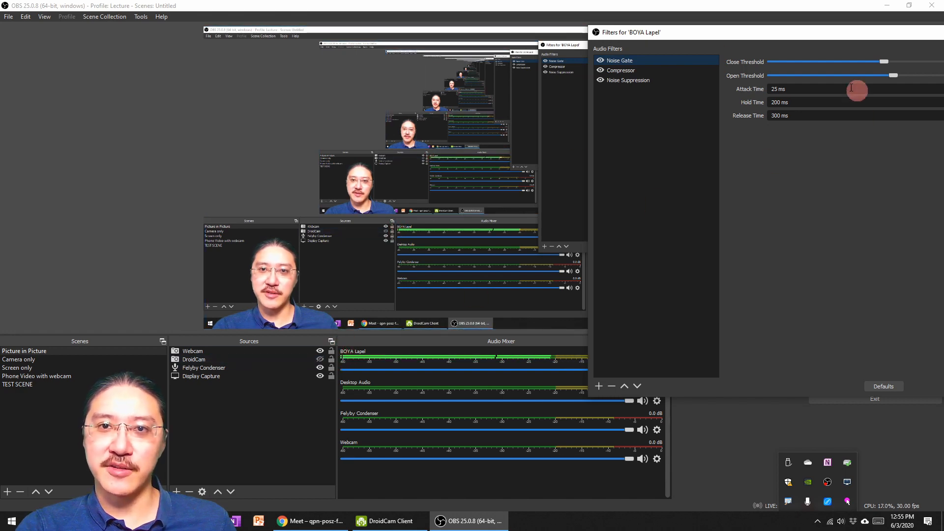
Disable the Compressor filter on the BOYA Lapel microphone, leaving the Noise Gate and Noise Suppression filters enabled.
{"action": "left_click", "coordinate": [601, 70]}
{"action": "left_click", "coordinate": [600, 60]}
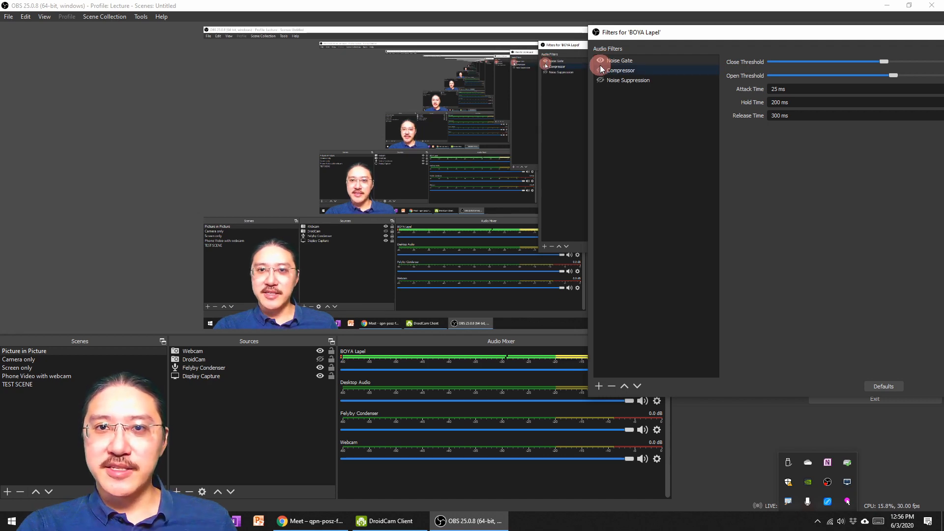
{"action": "left_click", "coordinate": [601, 81]}
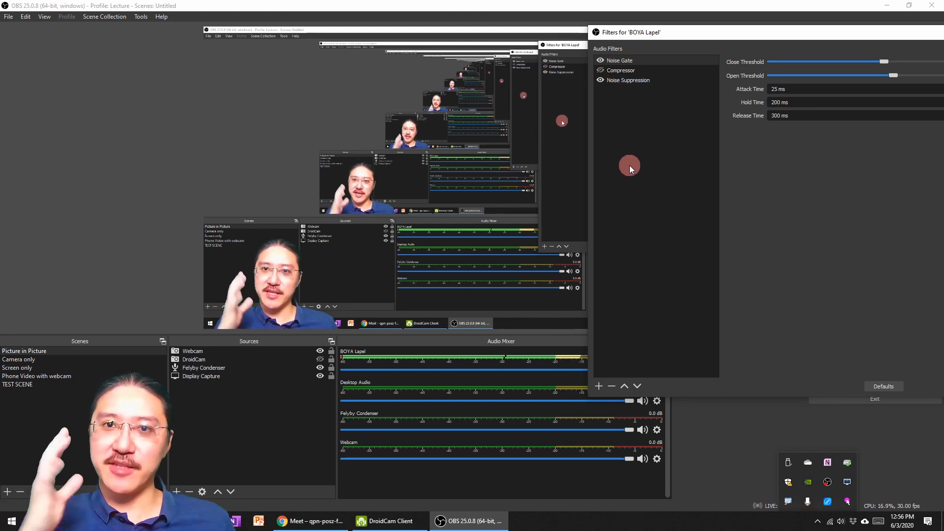
Show the Noise Suppression filter's suppression level with the whole filters window in view.
{"action": "left_click", "coordinate": [630, 82]}
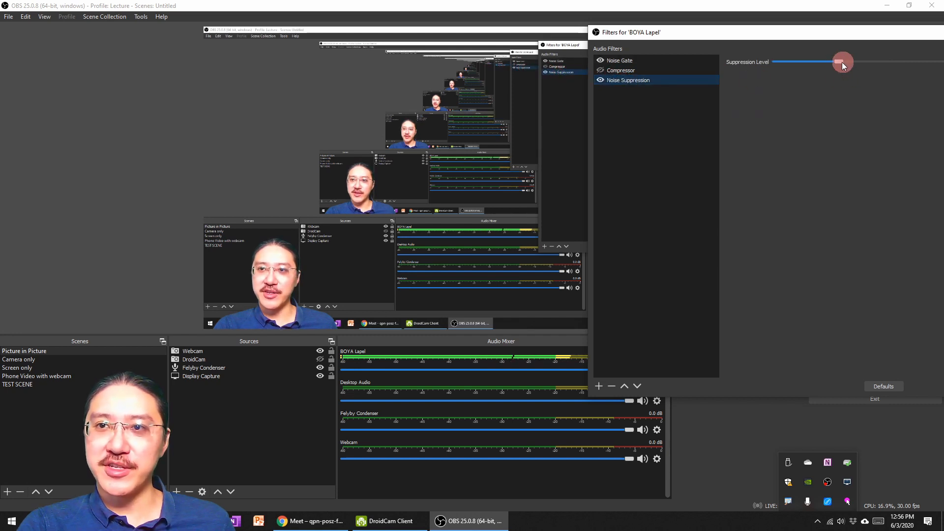
{"action": "left_click_drag", "start_coordinate": [835, 34], "coordinate": [715, 55]}
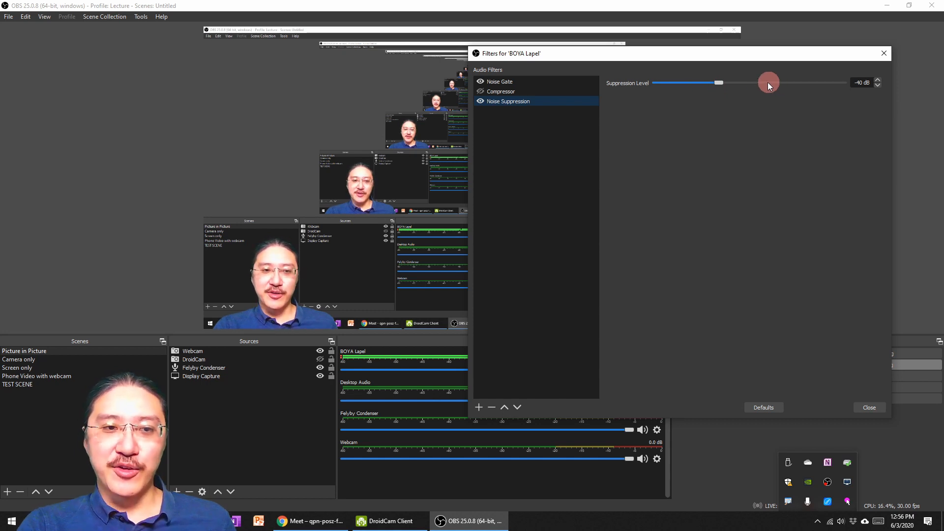
Show the Compressor filter's settings for the BOYA Lapel microphone, and move the filters window aside to expose the full audio mixer.
{"action": "left_click_drag", "start_coordinate": [713, 60], "coordinate": [747, 46]}
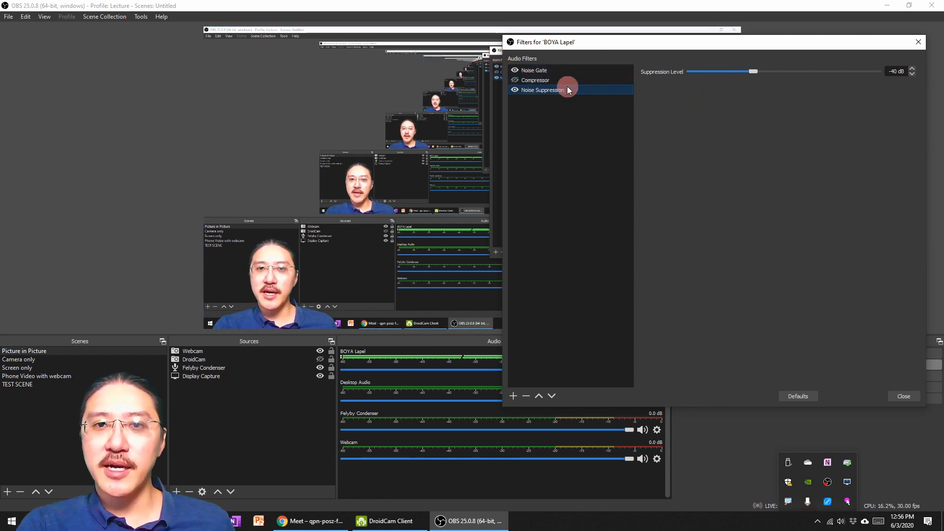
{"action": "left_click", "coordinate": [545, 80]}
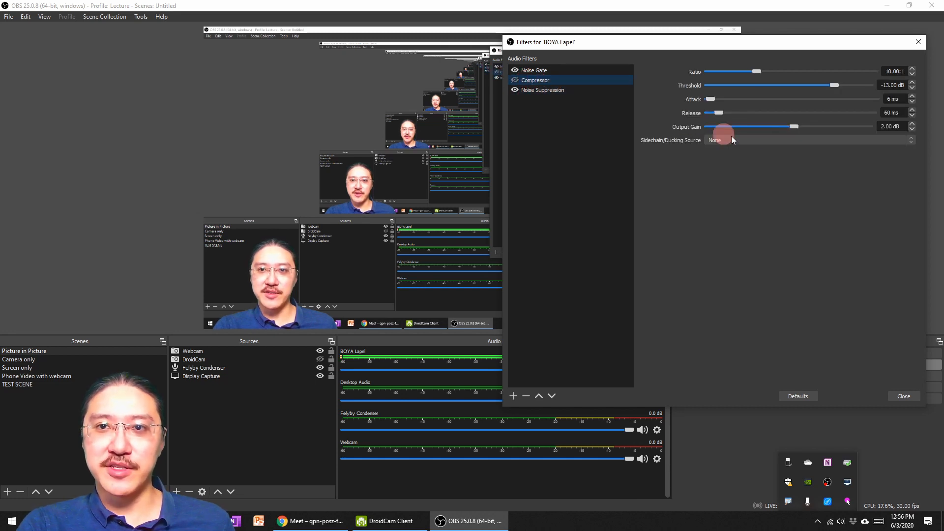
{"action": "left_click_drag", "start_coordinate": [718, 43], "coordinate": [897, 24]}
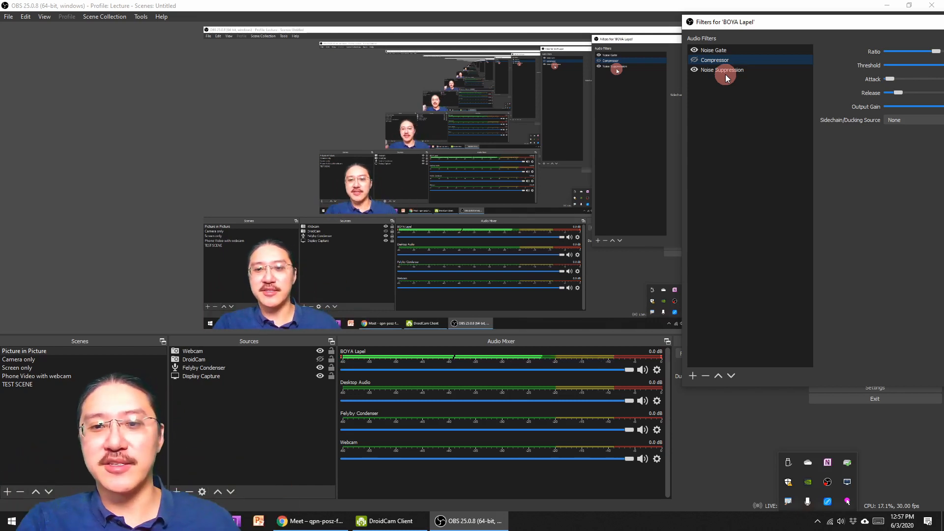
Re-enable the Compressor filter on the BOYA Lapel microphone and close its filters window.
{"action": "left_click_drag", "start_coordinate": [815, 25], "coordinate": [552, 84]}
{"action": "left_click", "coordinate": [431, 118]}
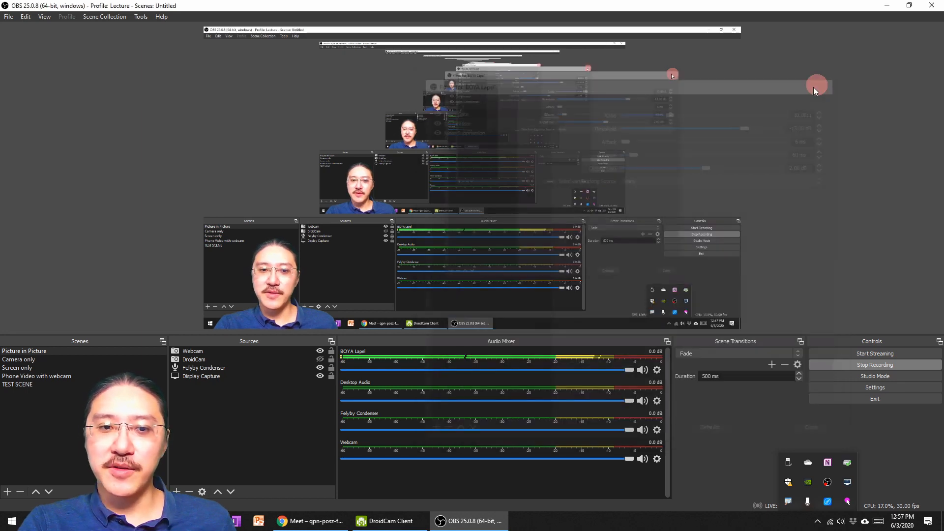
{"action": "left_click", "coordinate": [835, 81]}
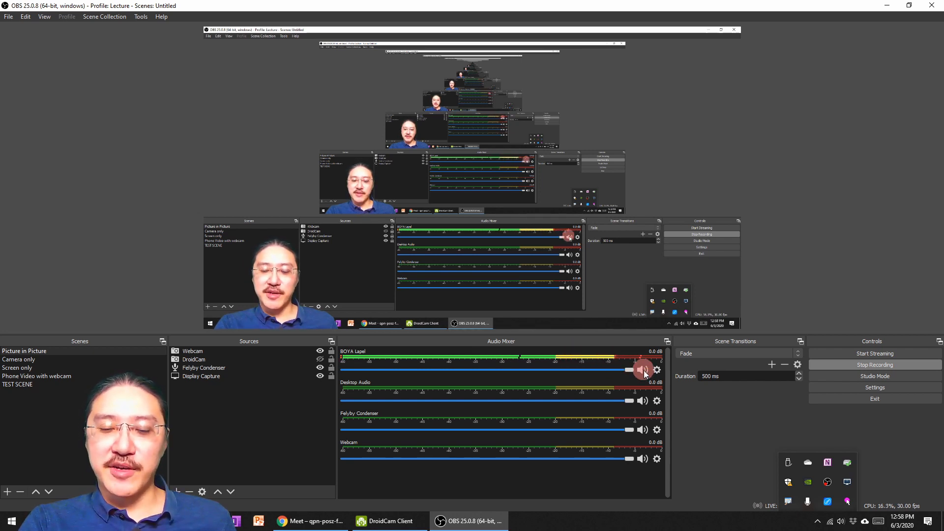
Open the Advanced Audio Properties from the BOYA Lapel source and move the window clear of the audio mixer.
{"action": "left_click", "coordinate": [657, 370]}
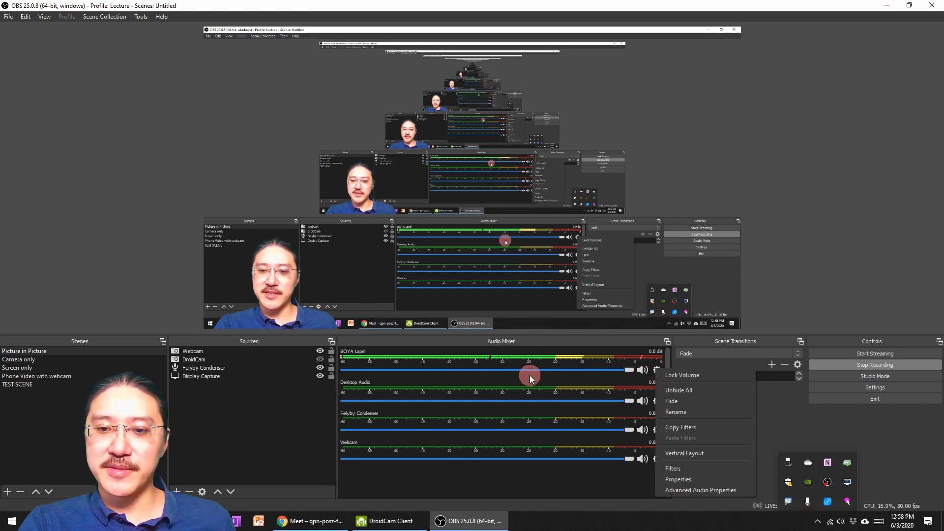
{"action": "left_click", "coordinate": [689, 489]}
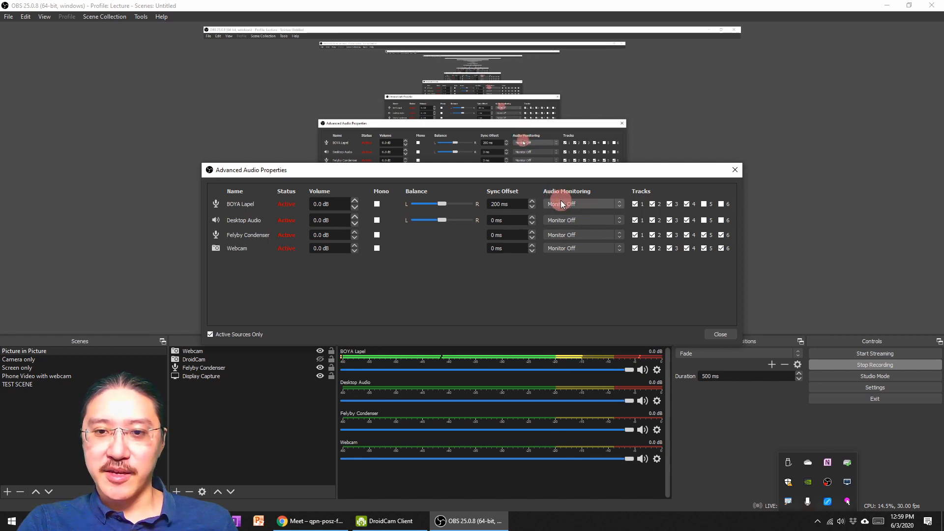
{"action": "left_click_drag", "start_coordinate": [589, 169], "coordinate": [707, 89]}
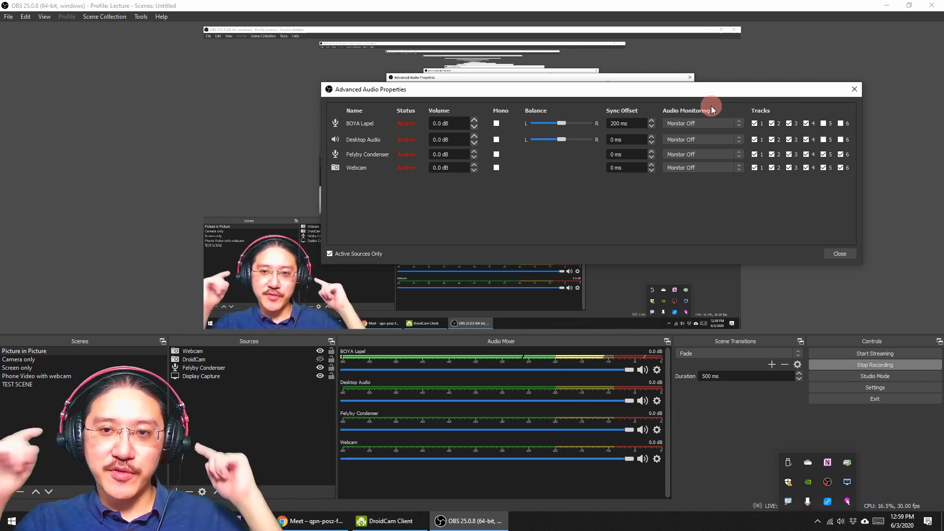
Show the audio monitoring options for BOYA Lapel, keep Monitor Off, and close the Advanced Audio Properties.
{"action": "left_click", "coordinate": [736, 123]}
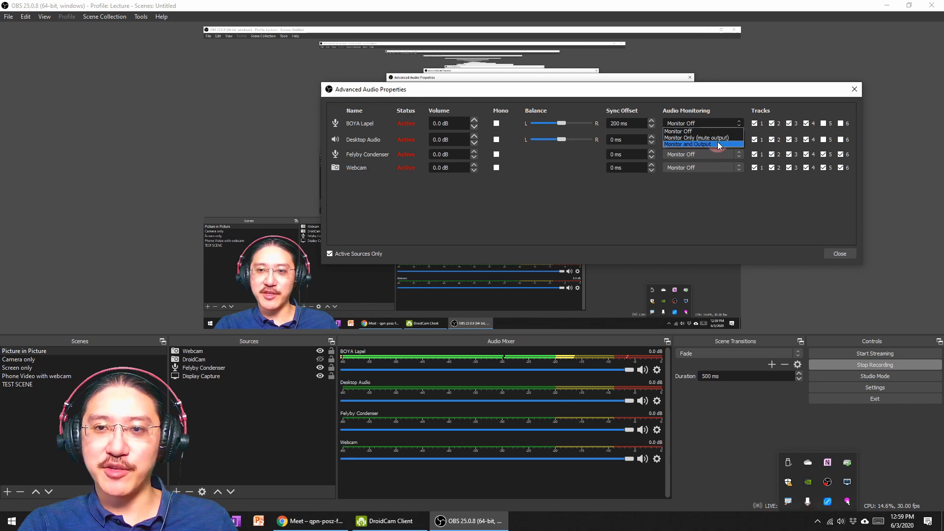
{"action": "left_click", "coordinate": [720, 132]}
{"action": "left_click", "coordinate": [860, 91]}
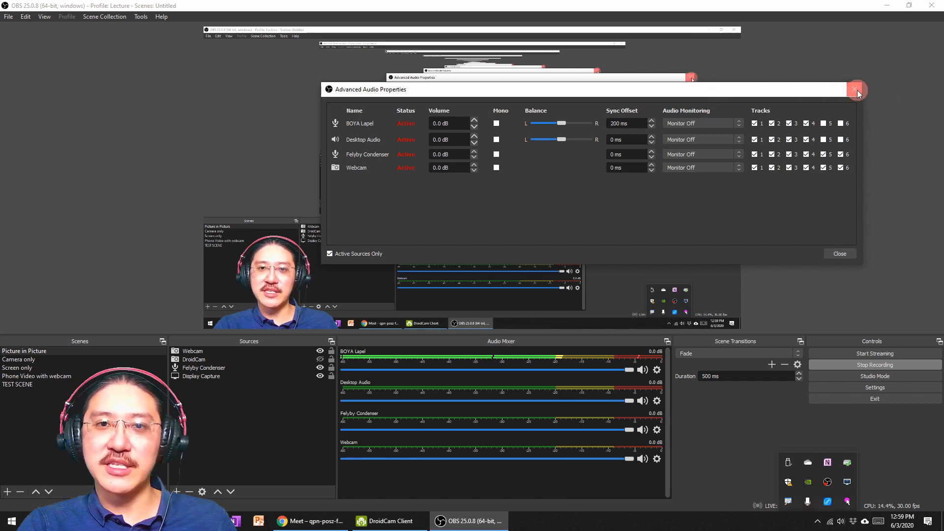
{"action": "left_click", "coordinate": [857, 90]}
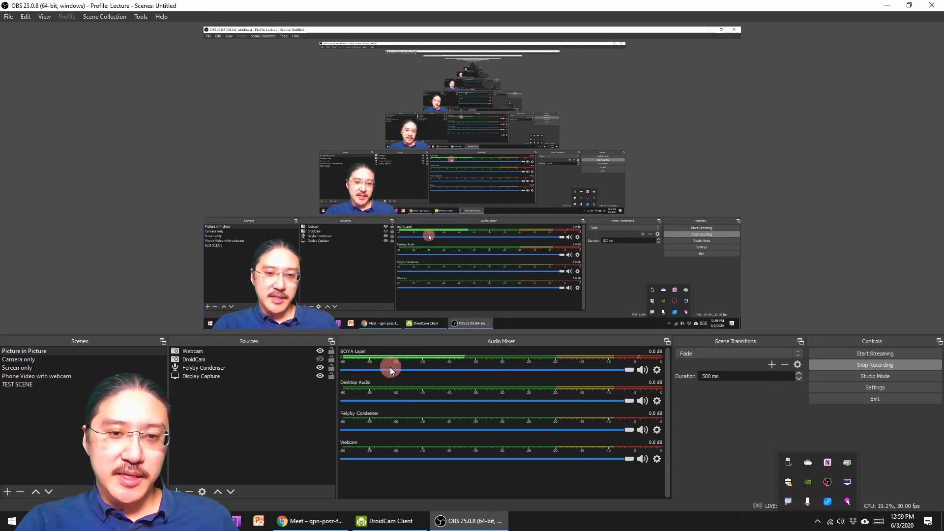
{"action": "left_click", "coordinate": [642, 370]}
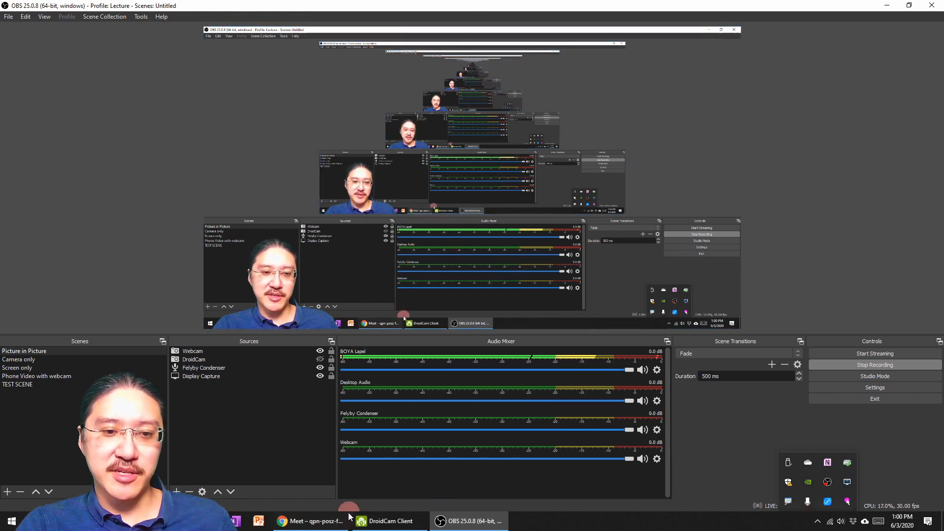
Switch to Chrome, leave the Google Meet call by closing its page, and bring up the home broadcasting studio PDF notes.
{"action": "left_click", "coordinate": [312, 521]}
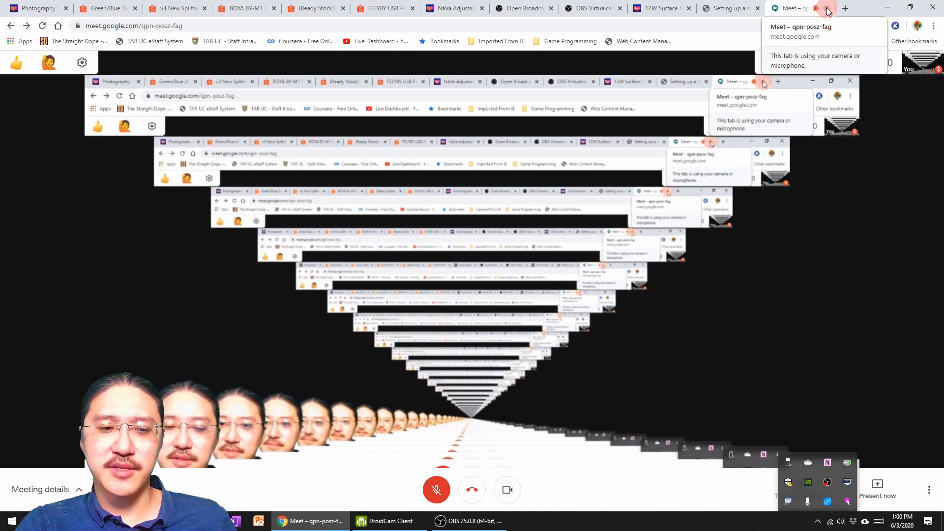
{"action": "left_click", "coordinate": [829, 11]}
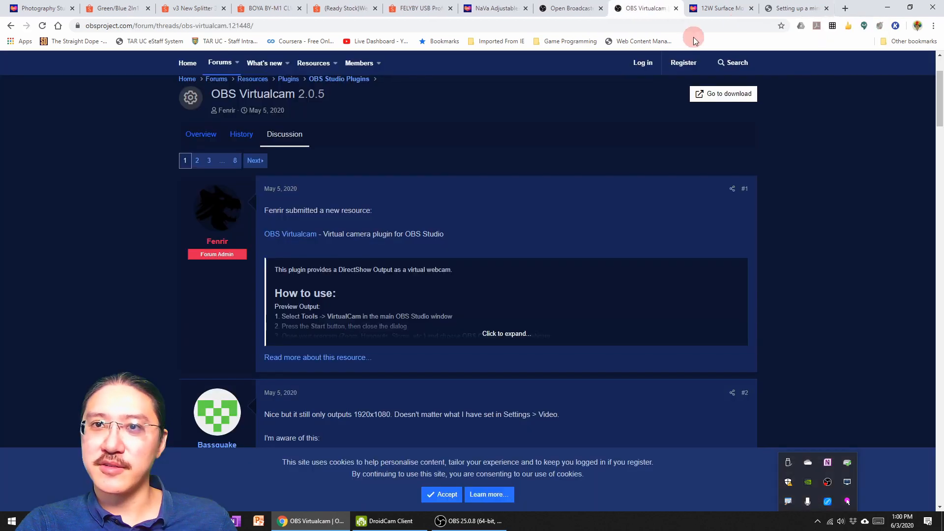
{"action": "left_click", "coordinate": [787, 8]}
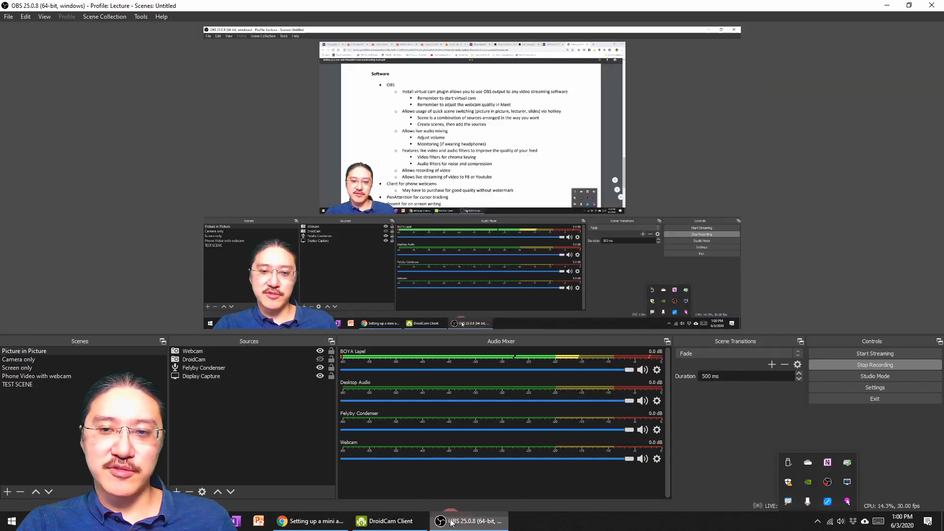
Return to OBS and circle the Start Streaming and Stop Recording controls in red on a magnified screen, then exit the annotation.
{"action": "left_click", "coordinate": [470, 521]}
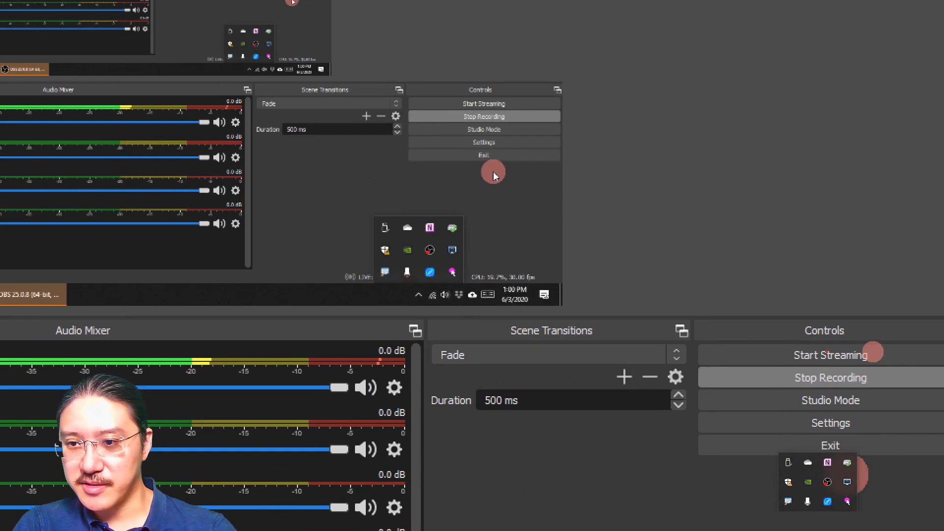
{"action": "mouse_move", "coordinate": [838, 344]}
{"action": "left_mouse_down"}
{"action": "mouse_move", "coordinate": [791, 352]}
{"action": "mouse_move", "coordinate": [816, 370]}
{"action": "mouse_move", "coordinate": [894, 377]}
{"action": "mouse_move", "coordinate": [862, 348]}
{"action": "left_mouse_up"}
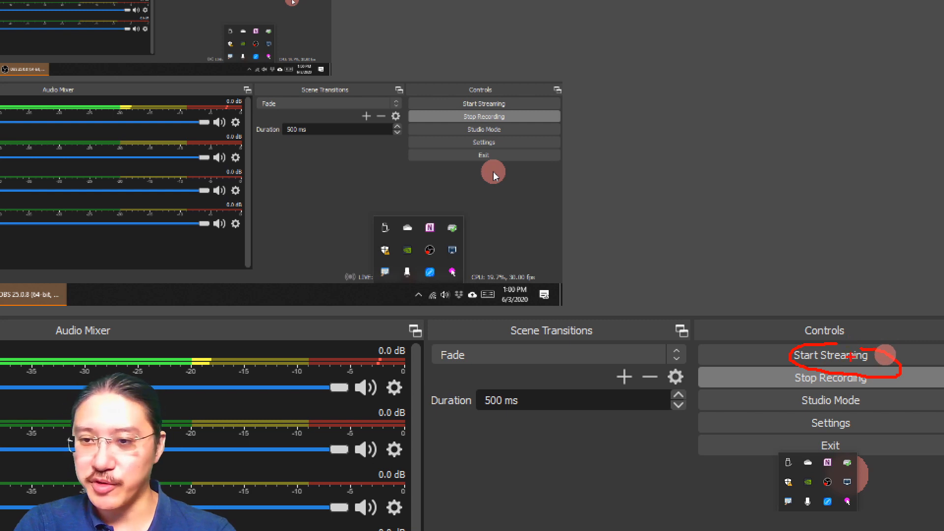
{"action": "mouse_move", "coordinate": [868, 367]}
{"action": "left_mouse_down"}
{"action": "mouse_move", "coordinate": [837, 368]}
{"action": "mouse_move", "coordinate": [832, 391]}
{"action": "mouse_move", "coordinate": [886, 378]}
{"action": "left_mouse_up"}
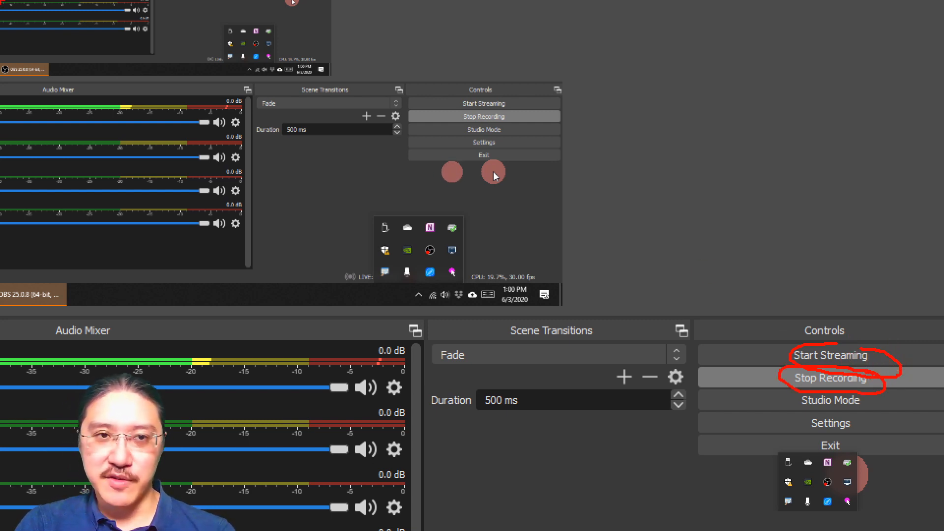
{"action": "key", "text": "Escape"}
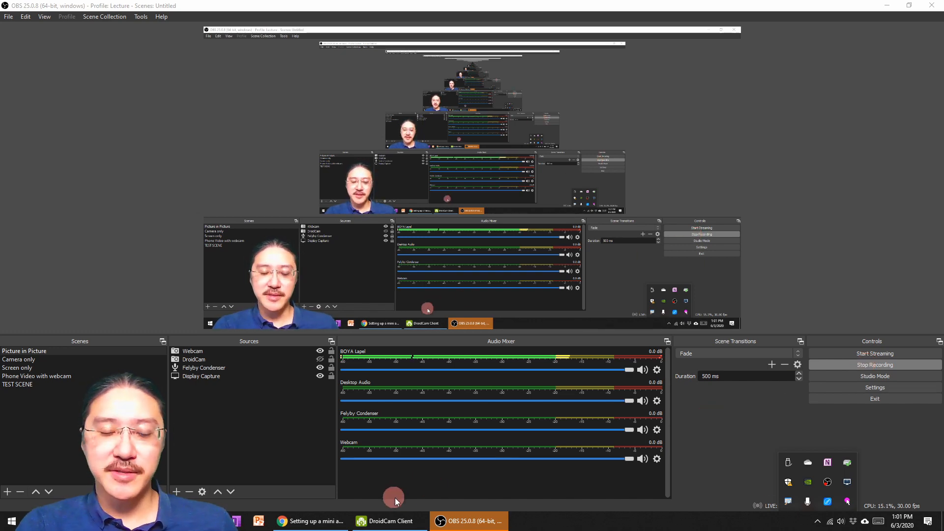
Switch to the PDF notes in Chrome and review the Software list through the phone webcam, PenAttention and ZoomIt entries.
{"action": "left_click", "coordinate": [329, 529]}
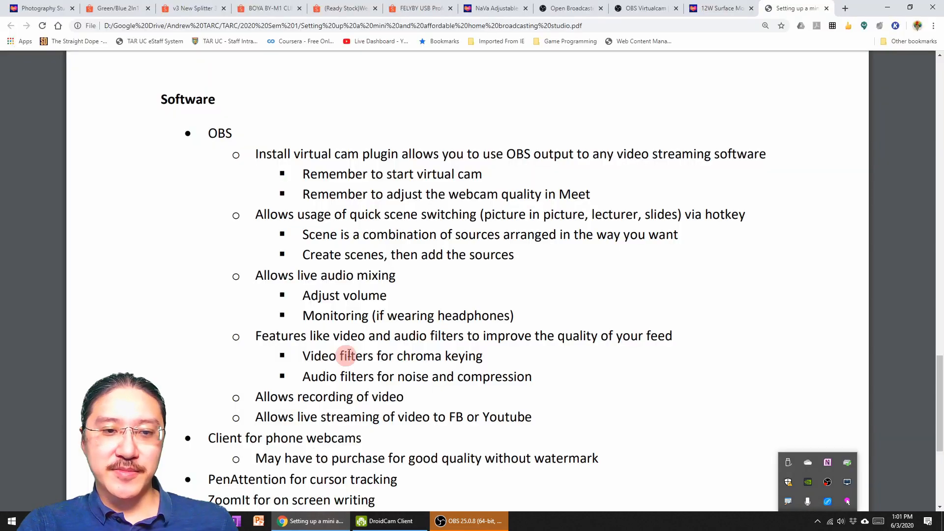
{"action": "scroll", "coordinate": [369, 282], "scroll_direction": "down", "scroll_amount": 1}
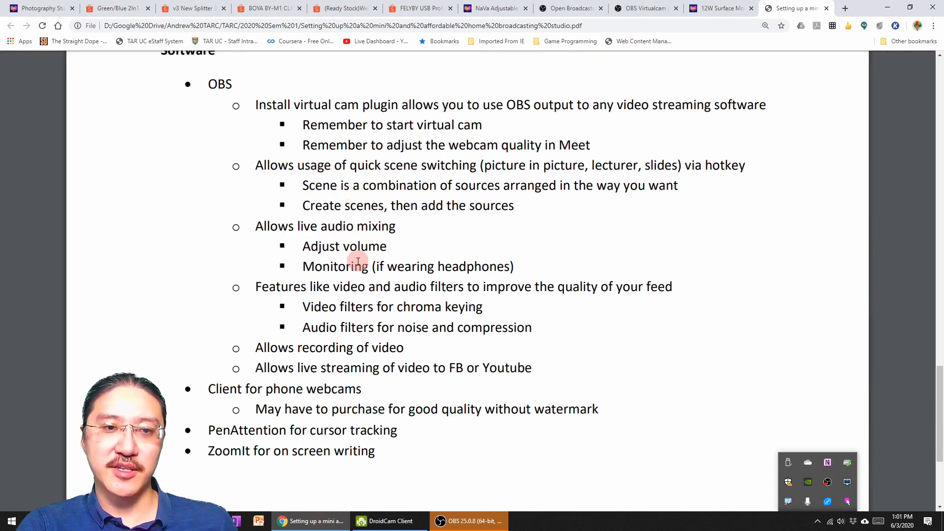
{"action": "scroll", "coordinate": [338, 293], "scroll_direction": "down", "scroll_amount": 3}
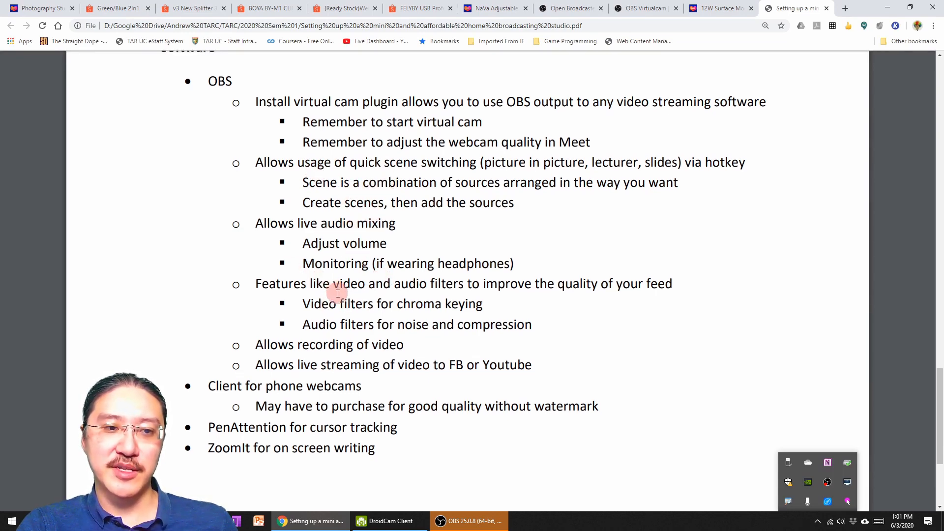
{"action": "scroll", "coordinate": [341, 295], "scroll_direction": "down", "scroll_amount": 1}
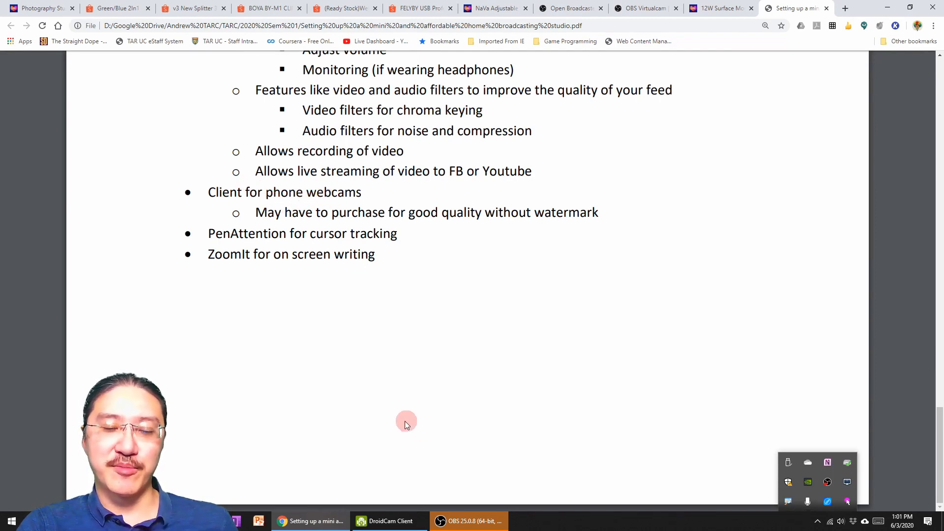
Search Google for droidcam in a new browser page and open the Dev47Apps website from the results.
{"action": "left_click", "coordinate": [845, 8]}
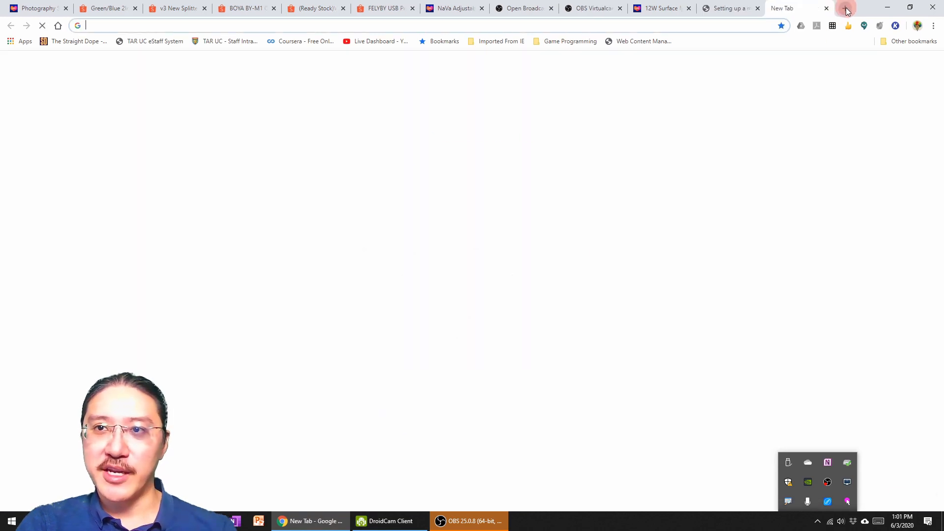
{"action": "type", "text": "dri"}
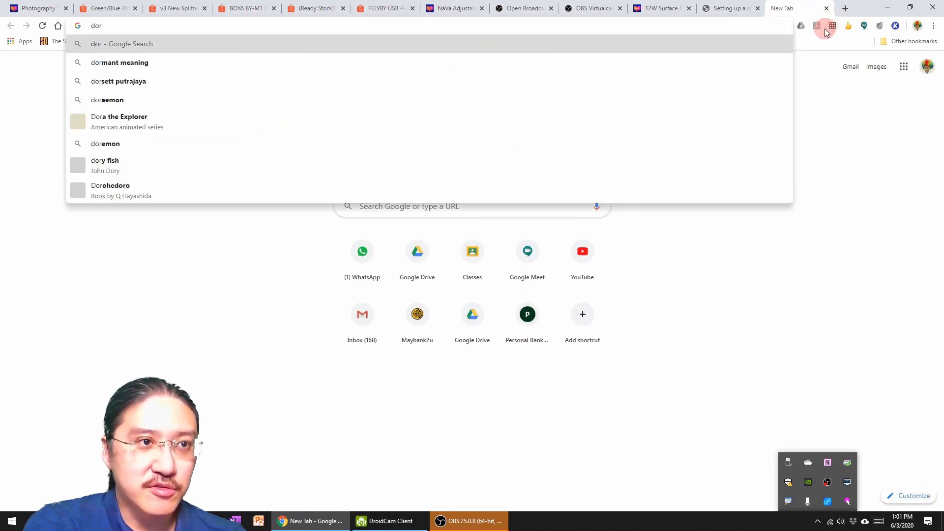
{"action": "key", "text": "BackSpace"}
{"action": "key", "text": "BackSpace"}
{"action": "key", "text": "BackSpace"}
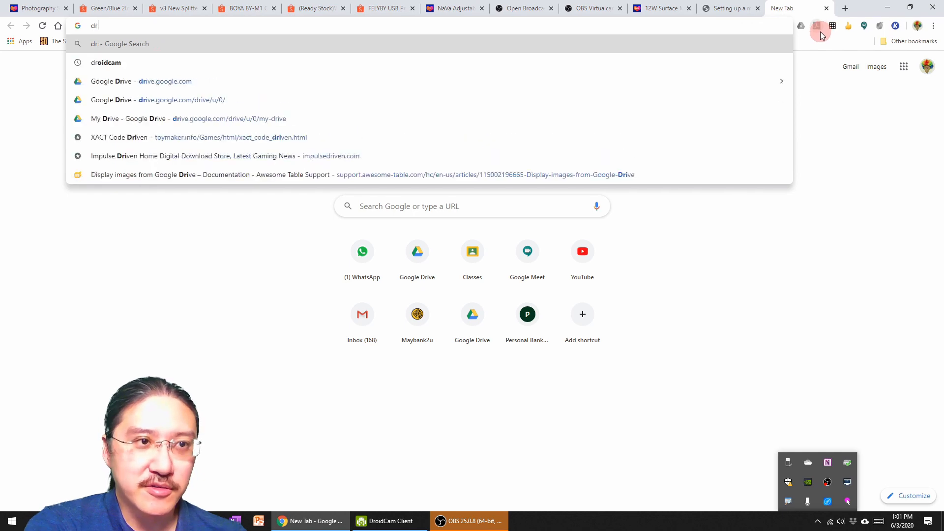
{"action": "type", "text": "roidcam"}
{"action": "key", "text": "Return"}
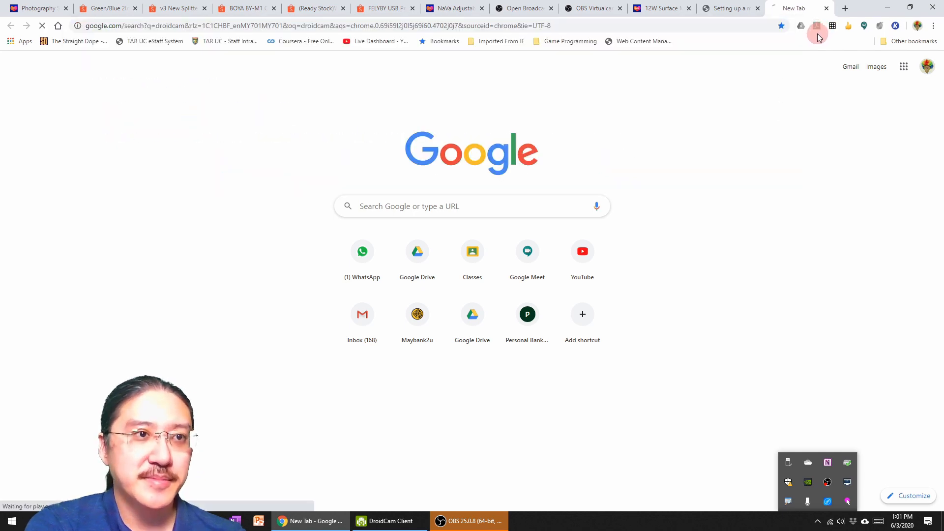
{"action": "left_click", "coordinate": [128, 161]}
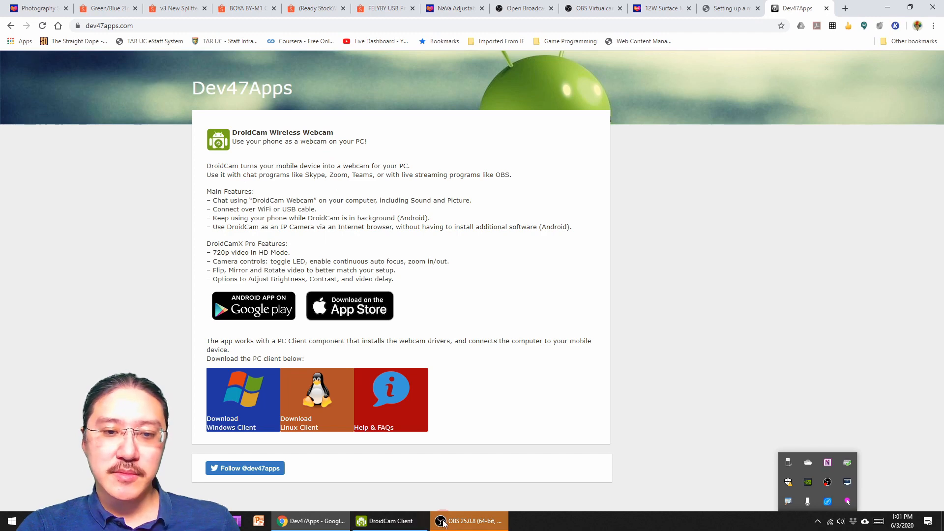
Bring up the DroidCam Client over the Dev47Apps page and show where its HD Mode option is found.
{"action": "left_click", "coordinate": [455, 526]}
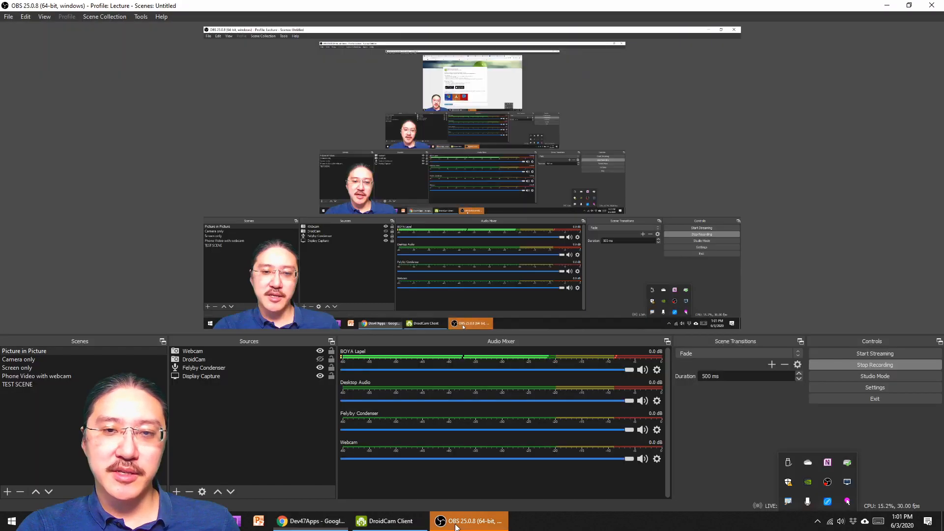
{"action": "left_click", "coordinate": [393, 520]}
{"action": "left_click", "coordinate": [437, 521]}
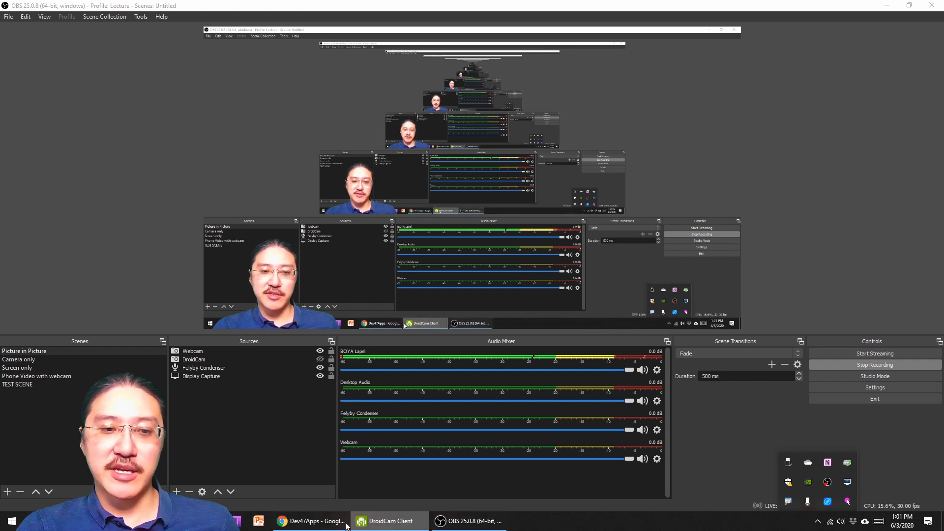
{"action": "left_click", "coordinate": [317, 524]}
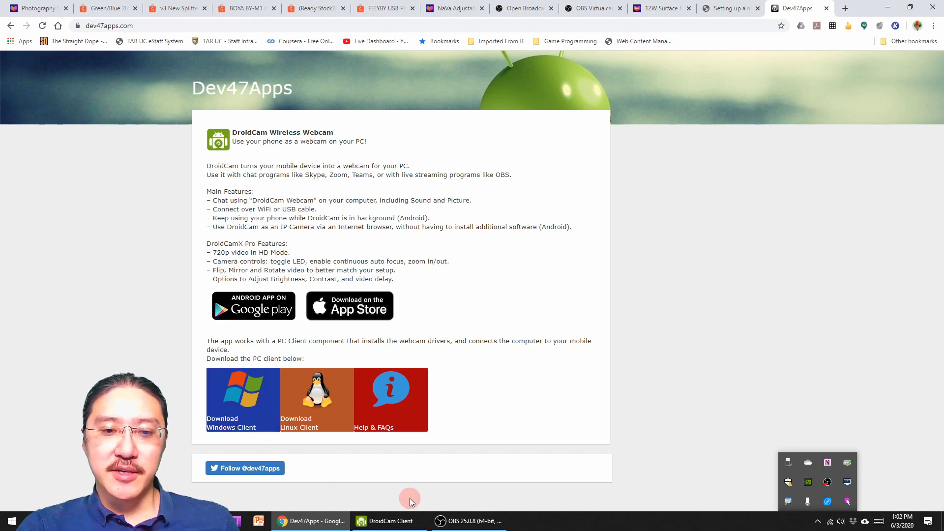
{"action": "left_click", "coordinate": [391, 521]}
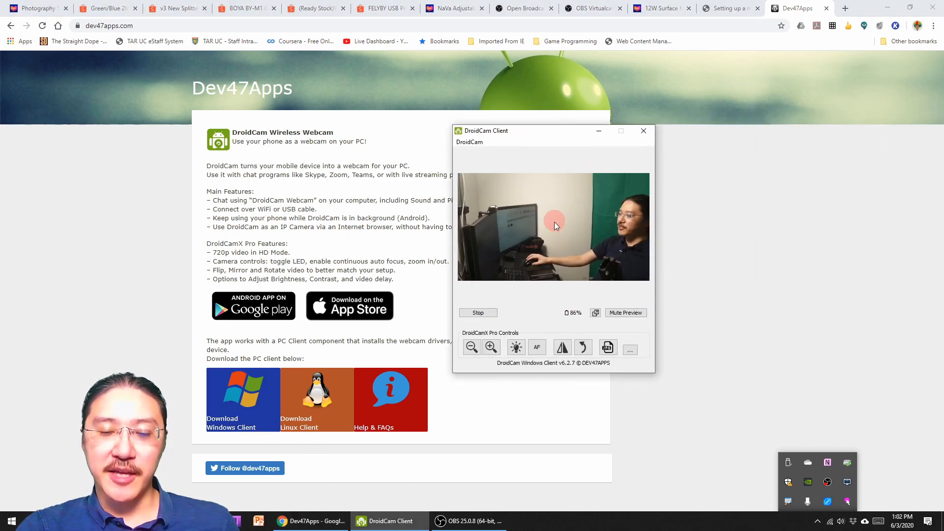
{"action": "left_click", "coordinate": [469, 142]}
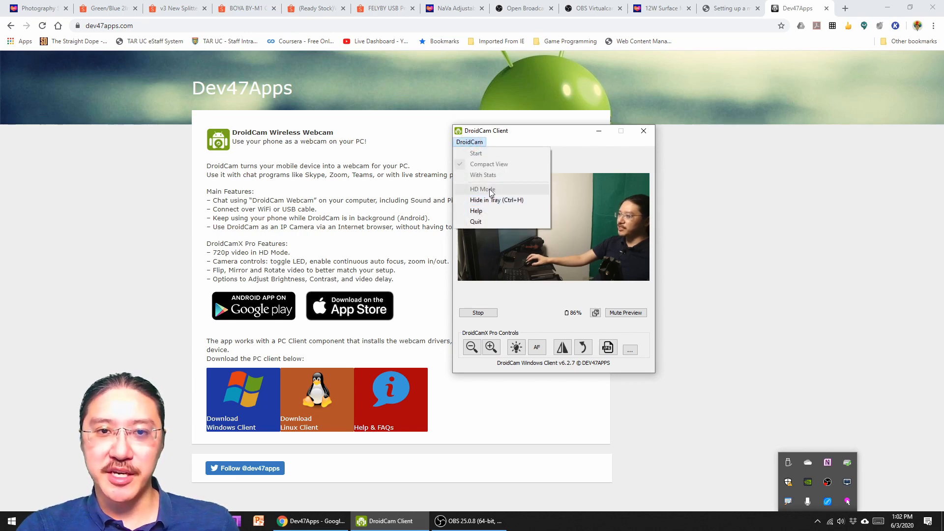
{"action": "left_click", "coordinate": [567, 135]}
Demonstrate the mirror control in the DroidCam Client and rotate the phone video through a full turn.
{"action": "left_click", "coordinate": [563, 349]}
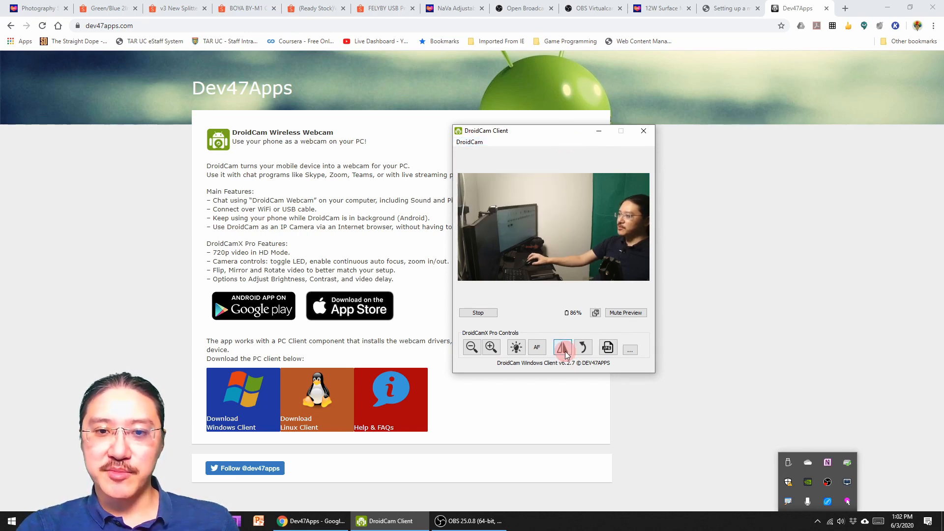
{"action": "left_click", "coordinate": [583, 347]}
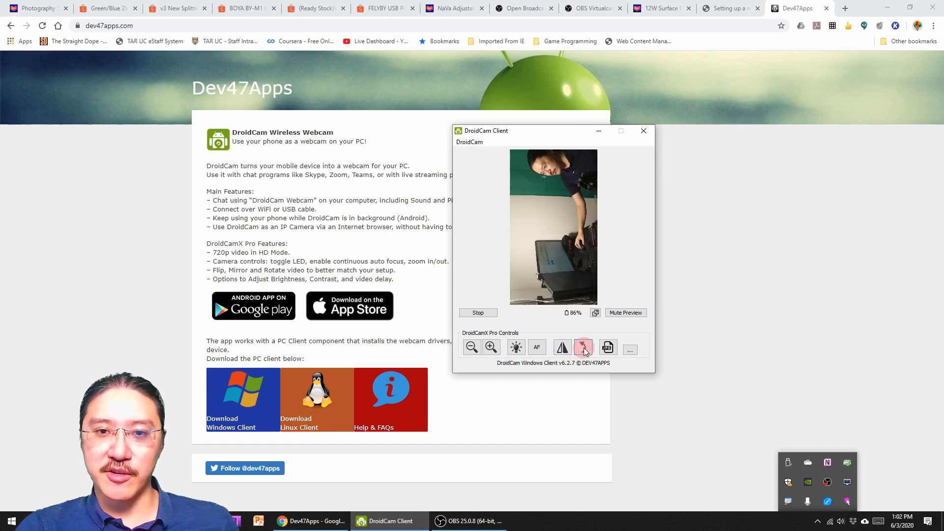
{"action": "left_click", "coordinate": [583, 348]}
{"action": "left_click", "coordinate": [585, 347]}
{"action": "left_click", "coordinate": [585, 347]}
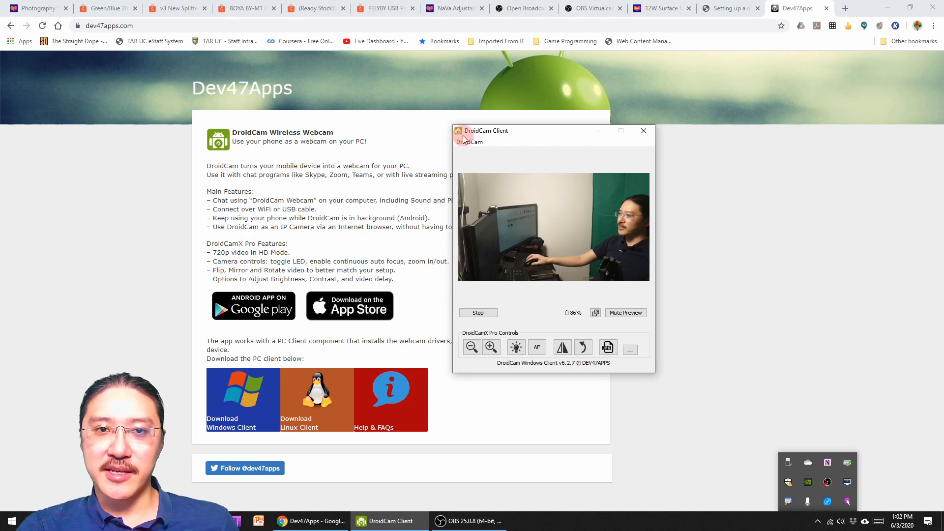
Show the DroidCam brightness, contrast, delay, volume boost, white balance and exposure options, and close them without changes.
{"action": "left_click", "coordinate": [630, 349]}
{"action": "left_click", "coordinate": [71, 43]}
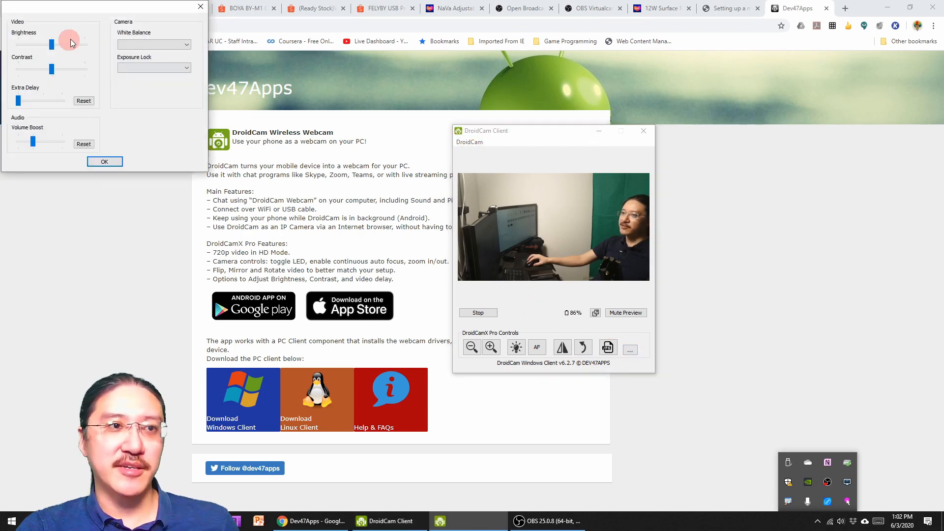
{"action": "left_click", "coordinate": [205, 12]}
{"action": "left_click", "coordinate": [601, 251]}
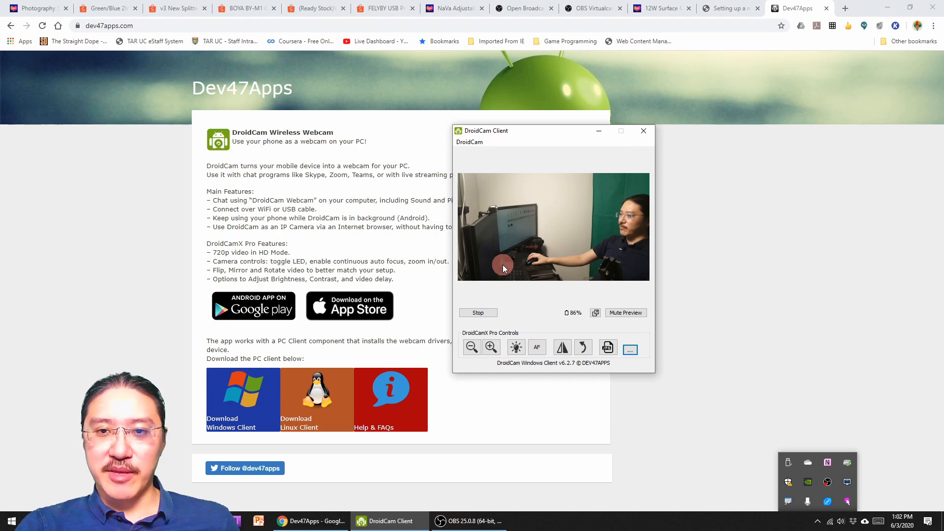
Bring up OBS and the DroidCam Client briefly and return to the PDF notes in Chrome.
{"action": "left_click", "coordinate": [473, 521]}
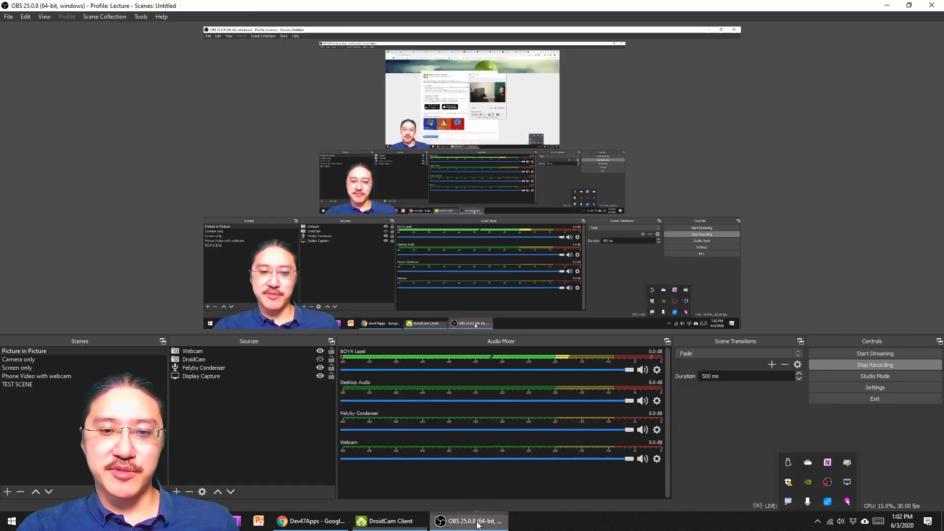
{"action": "left_click", "coordinate": [398, 522]}
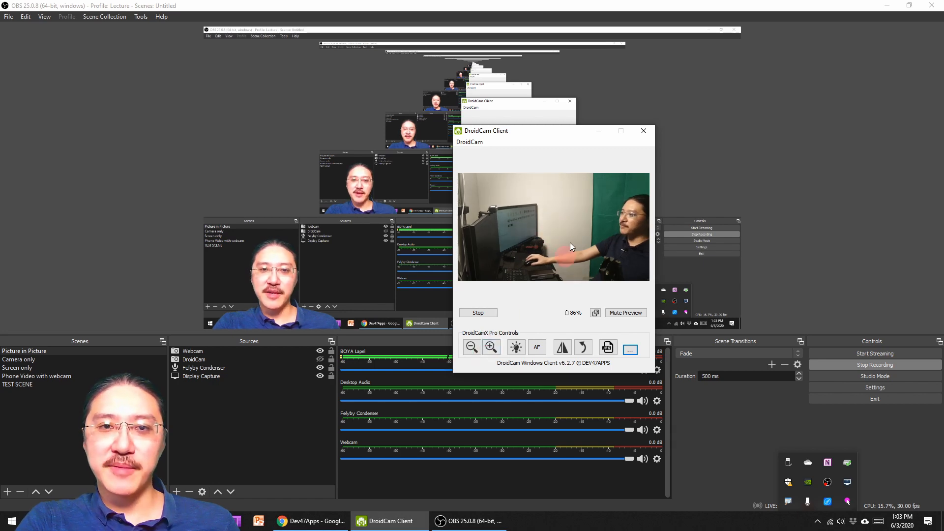
{"action": "left_click", "coordinate": [324, 524]}
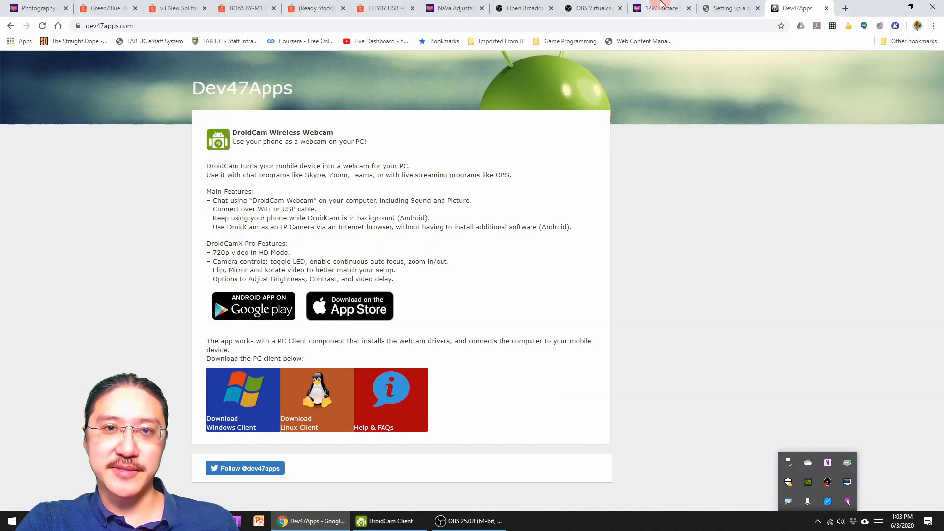
{"action": "left_click", "coordinate": [727, 8]}
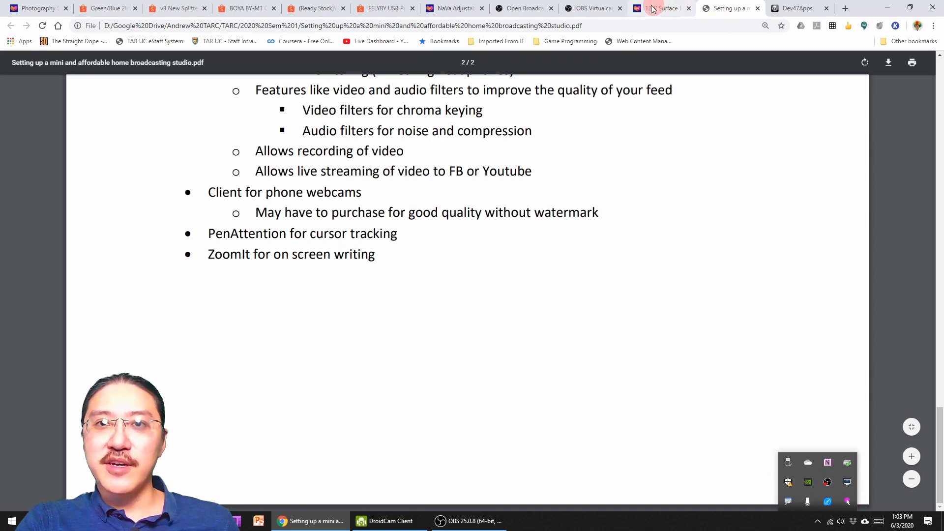
Search Google for penattention in a new browser page and open the PenAttention website from the results.
{"action": "left_click", "coordinate": [845, 8]}
{"action": "type", "text": "penatt"}
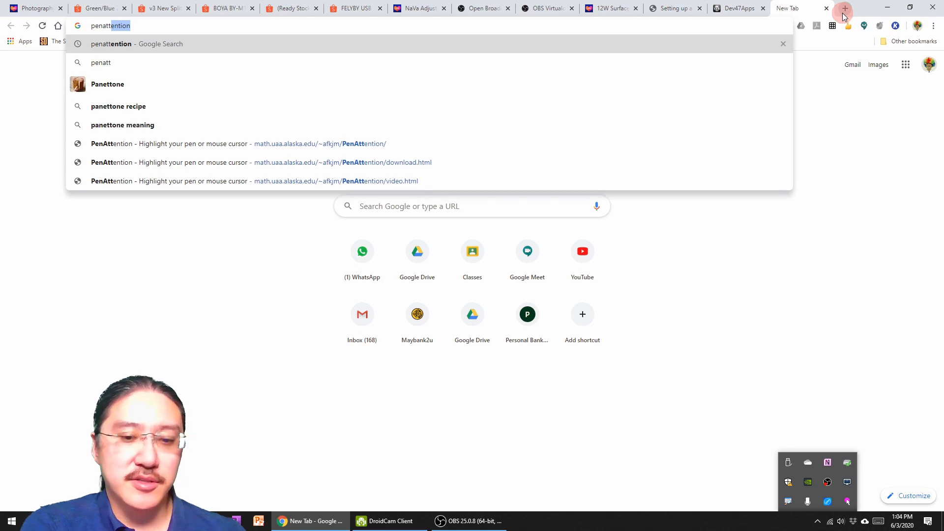
{"action": "key", "text": "Return"}
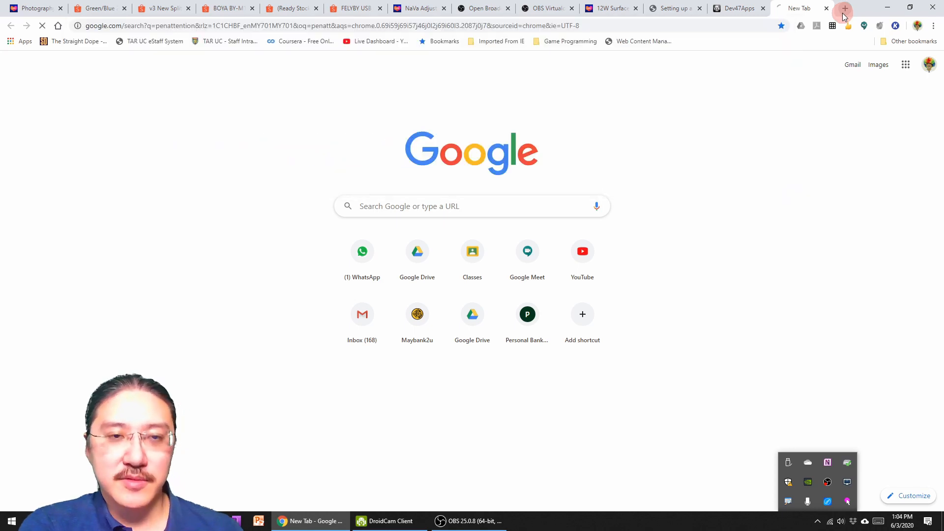
{"action": "left_click", "coordinate": [146, 167]}
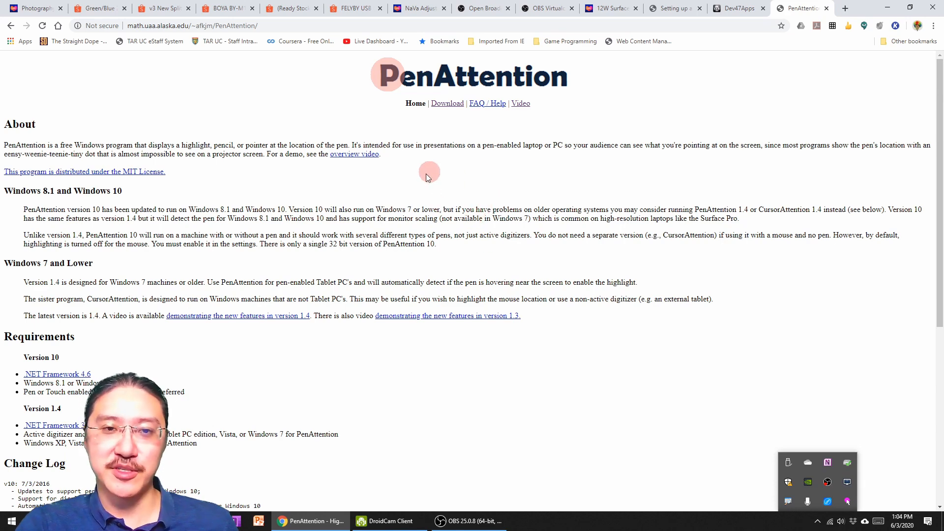
Show the cursor highlight over OBS and the PenAttention page, and return to the ZoomIt entry in the PDF notes.
{"action": "left_click", "coordinate": [470, 521]}
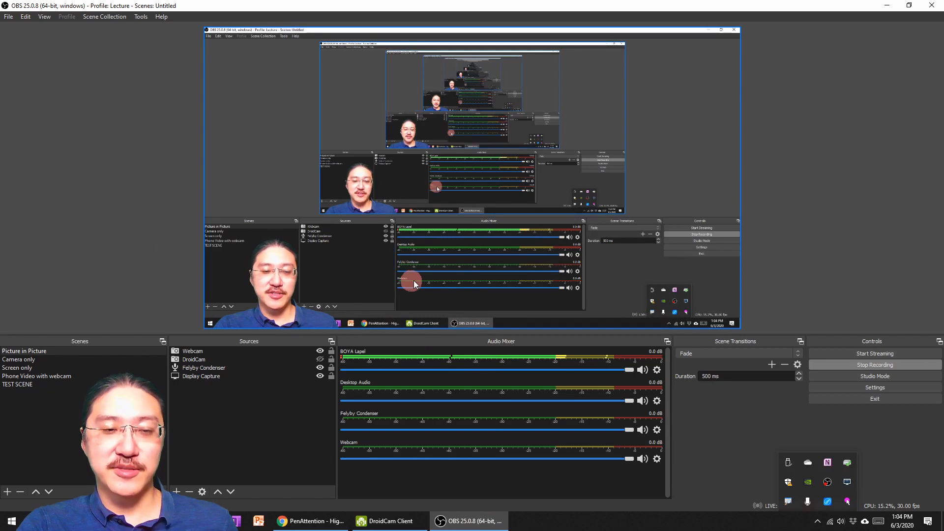
{"action": "left_click", "coordinate": [311, 520]}
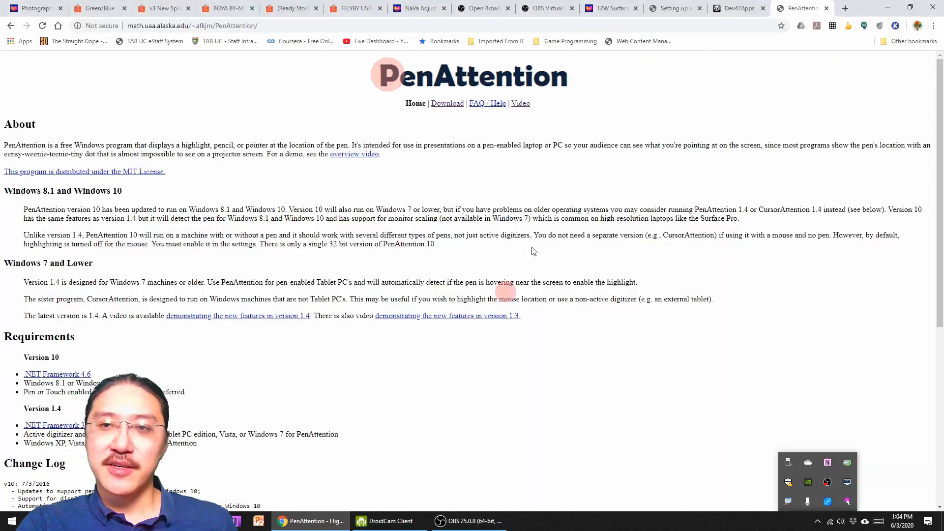
{"action": "left_click", "coordinate": [741, 9]}
{"action": "left_click", "coordinate": [668, 8]}
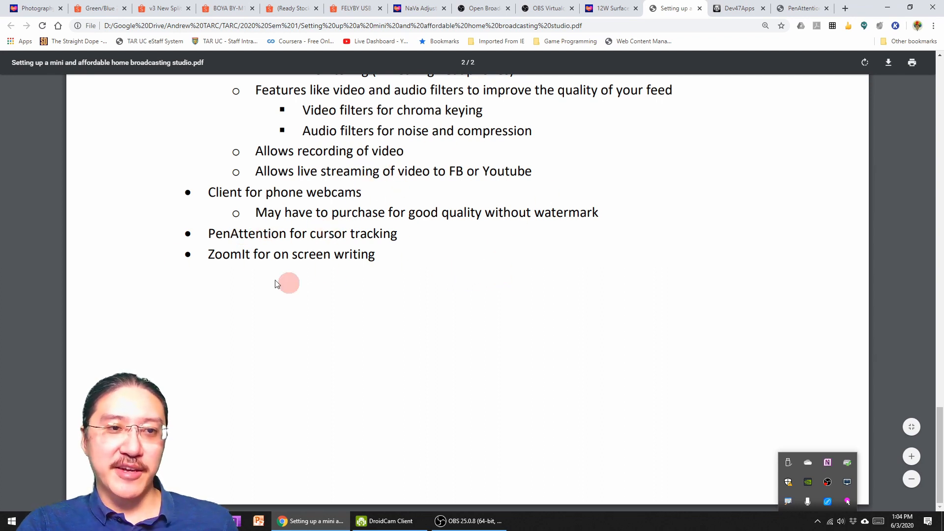
Search Google for zoomit in a new browser page and open the Microsoft Docs Sysinternals page for ZoomIt.
{"action": "left_click", "coordinate": [845, 7]}
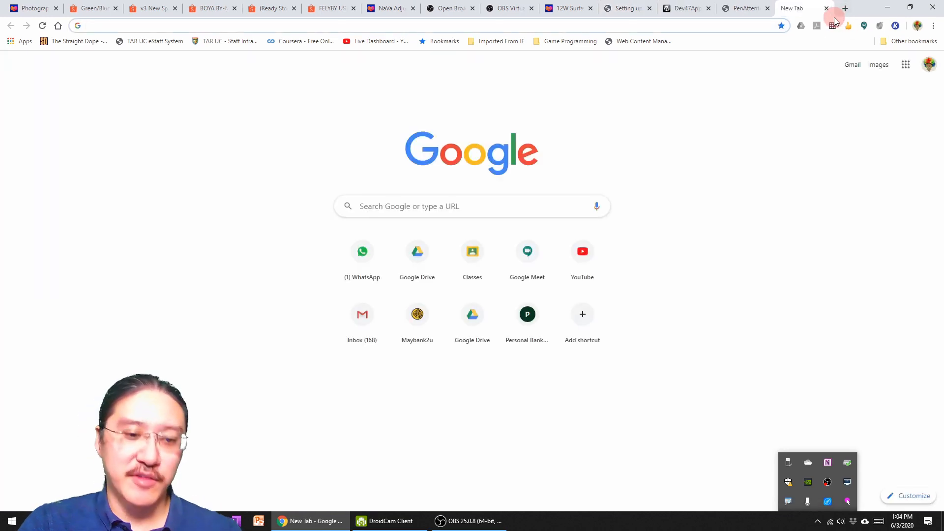
{"action": "type", "text": "zoomit"}
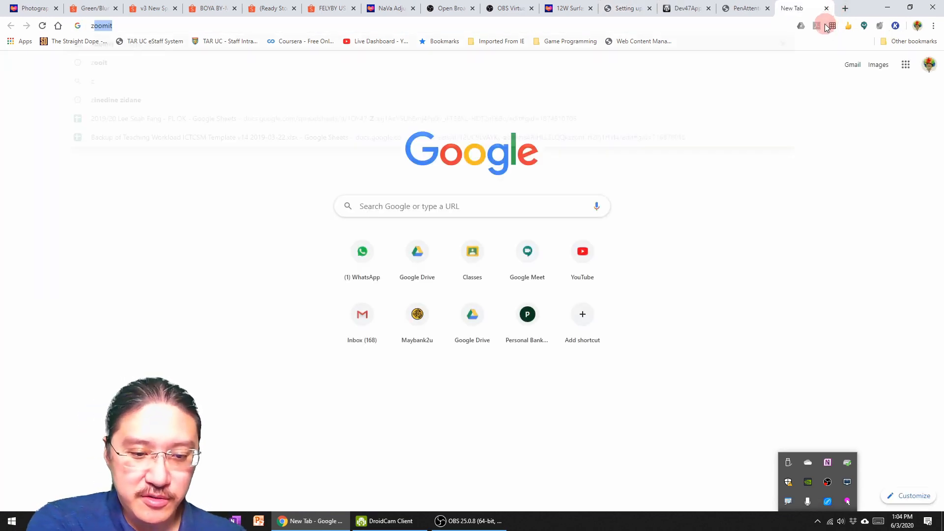
{"action": "key", "text": "Return"}
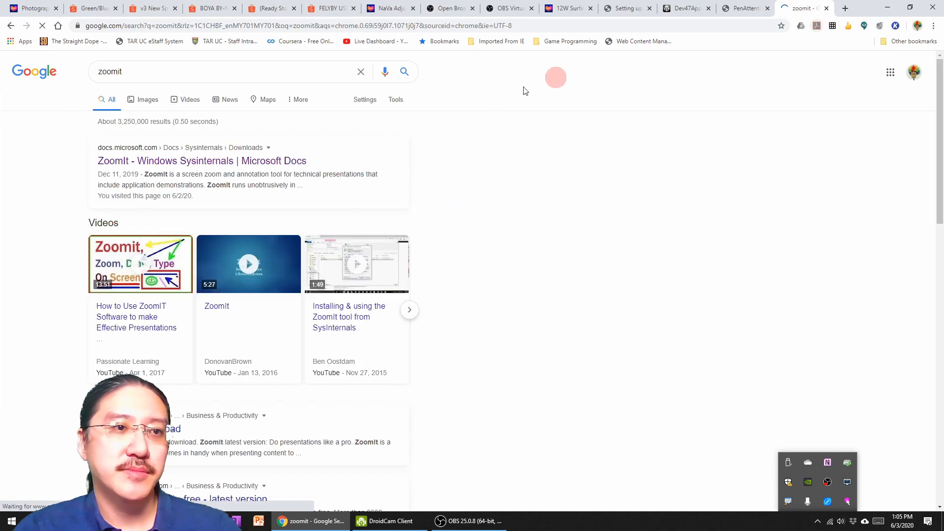
{"action": "left_click", "coordinate": [153, 162]}
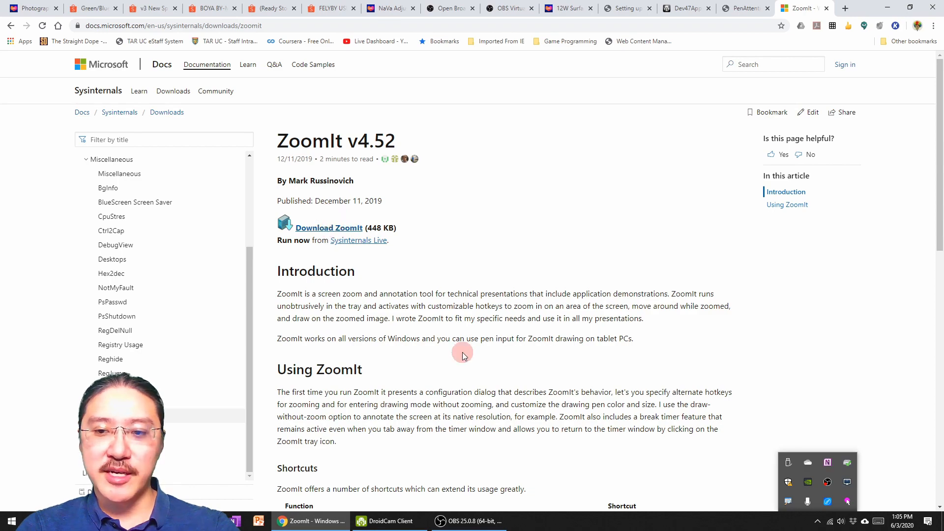
Switch to OBS, magnify the screen around the BOYA Lapel meter with ZoomIt, draw a freehand mark on it and exit the zoom.
{"action": "left_click", "coordinate": [463, 528]}
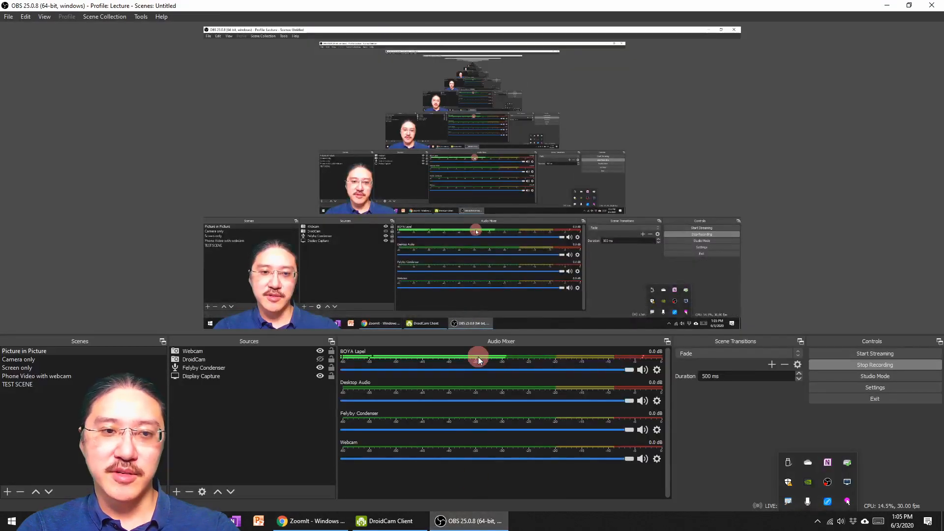
{"action": "key", "text": "ctrl+1"}
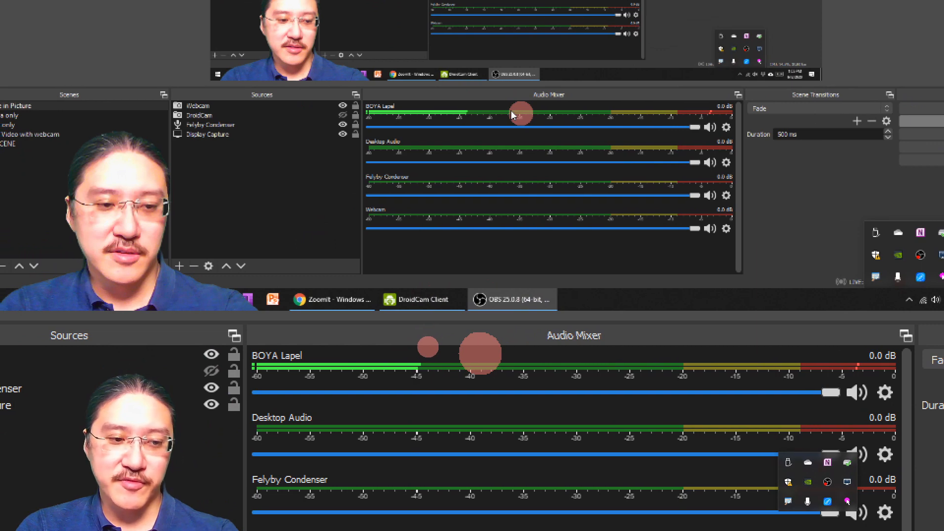
{"action": "scroll", "coordinate": [424, 344], "scroll_direction": "up", "scroll_amount": 1}
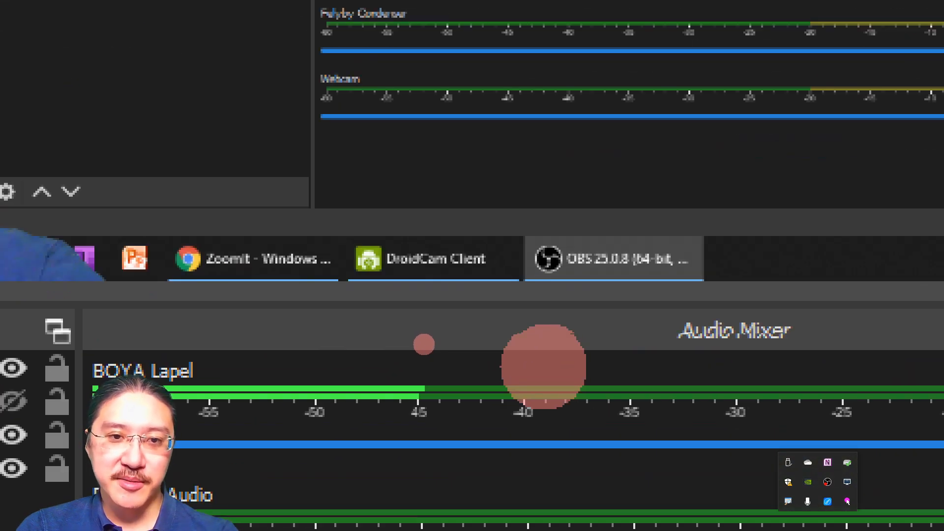
{"action": "left_click", "coordinate": [445, 320]}
{"action": "mouse_move", "coordinate": [325, 308]}
{"action": "left_mouse_down"}
{"action": "mouse_move", "coordinate": [279, 329]}
{"action": "mouse_move", "coordinate": [377, 398]}
{"action": "mouse_move", "coordinate": [504, 364]}
{"action": "mouse_move", "coordinate": [387, 273]}
{"action": "mouse_move", "coordinate": [290, 287]}
{"action": "left_mouse_up"}
{"action": "key", "text": "Escape"}
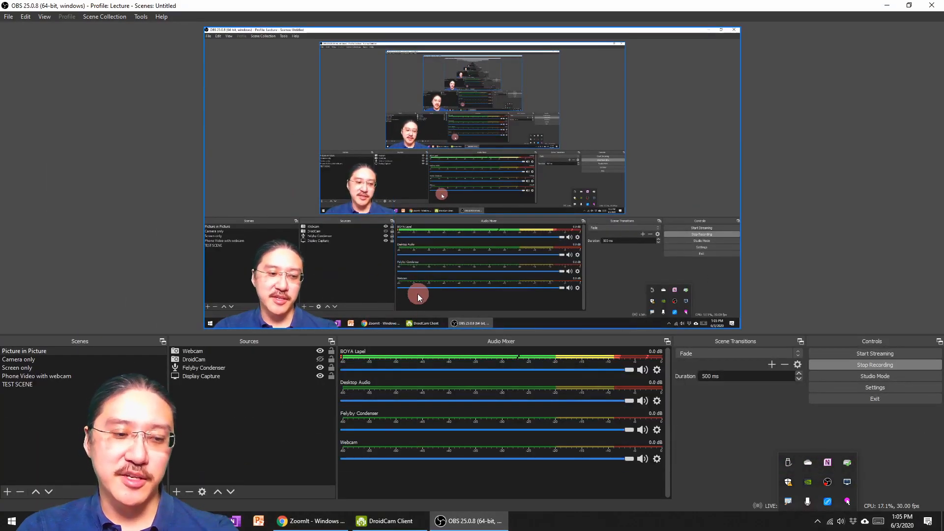
Circle the presenter's face in red in the OBS preview using ZoomIt, and exit the annotation.
{"action": "key", "text": "ctrl+1"}
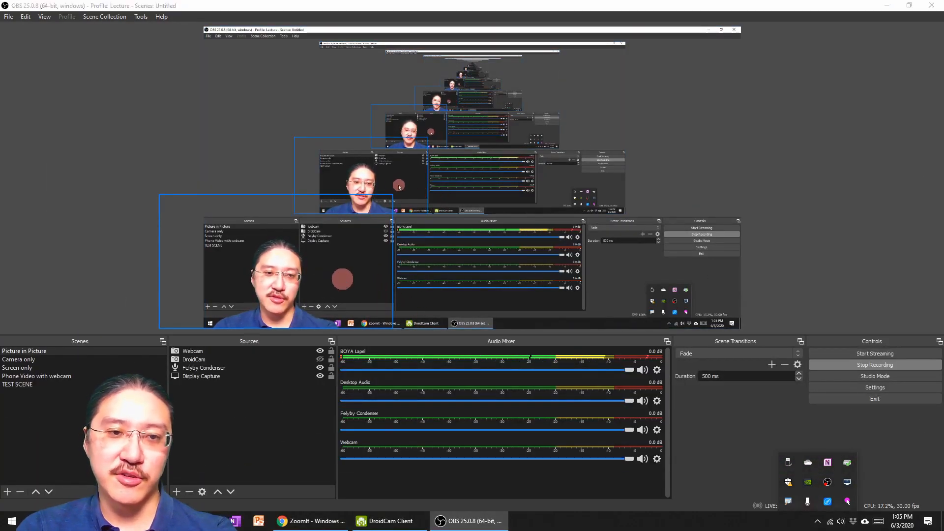
{"action": "left_click", "coordinate": [303, 287]}
{"action": "mouse_move", "coordinate": [311, 263]}
{"action": "left_mouse_down"}
{"action": "mouse_move", "coordinate": [258, 177]}
{"action": "mouse_move", "coordinate": [206, 194]}
{"action": "mouse_move", "coordinate": [203, 303]}
{"action": "mouse_move", "coordinate": [287, 315]}
{"action": "mouse_move", "coordinate": [270, 216]}
{"action": "left_mouse_up"}
{"action": "key", "text": "Escape"}
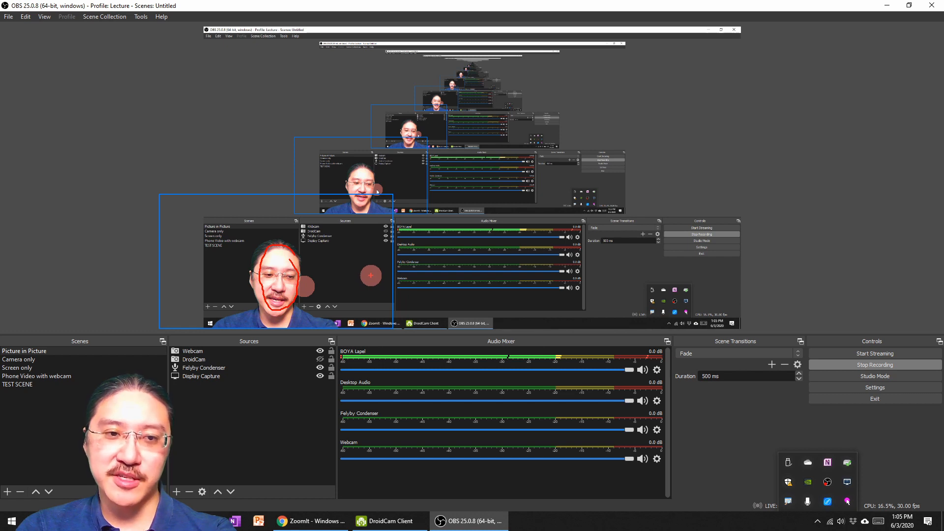
{"action": "left_click", "coordinate": [414, 292]}
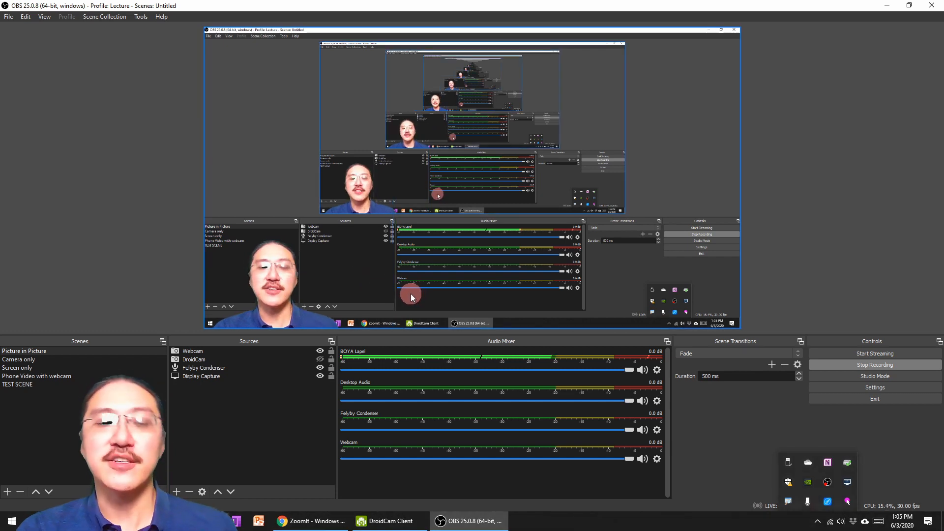